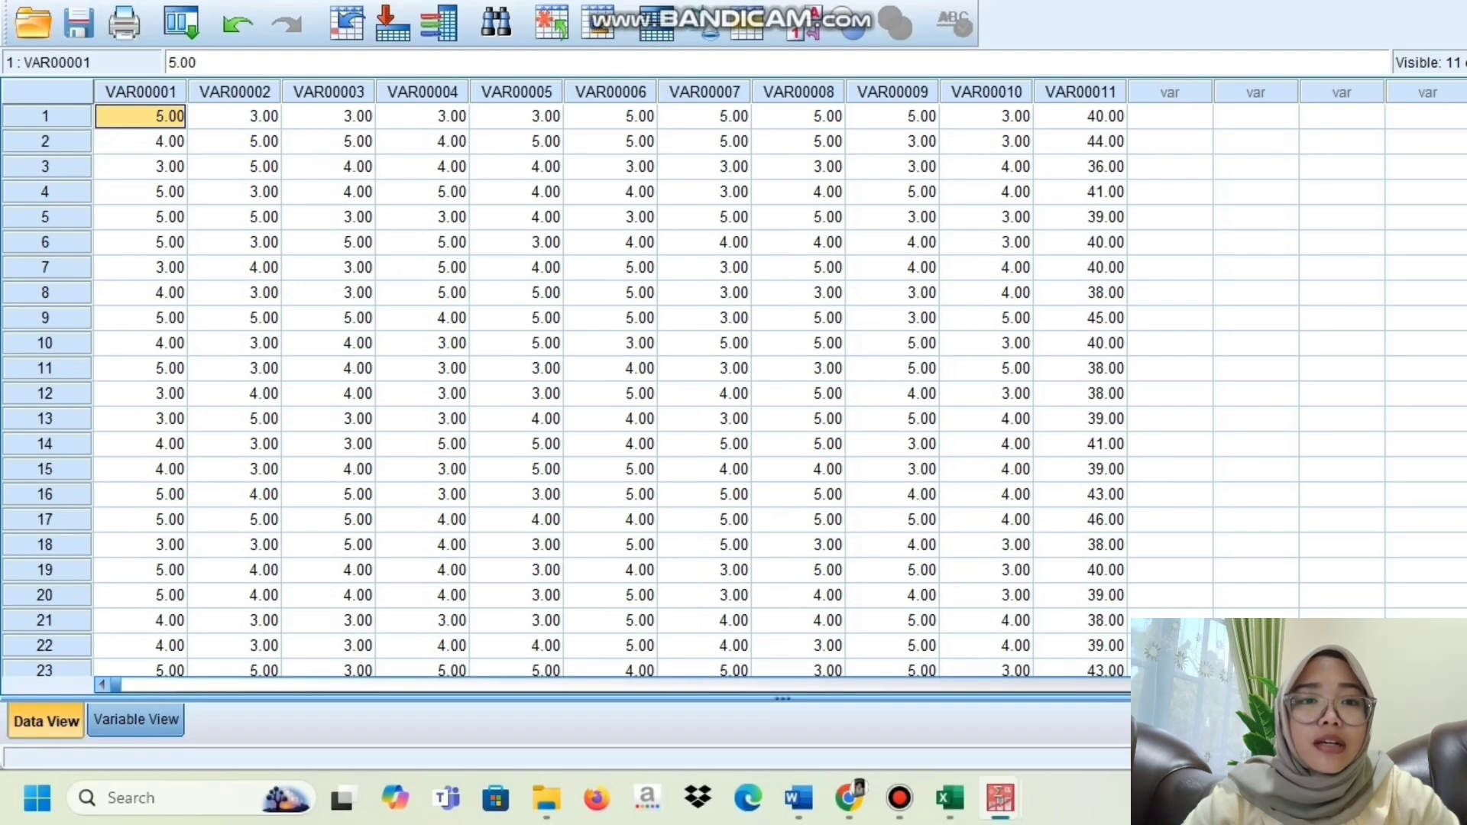
Step: Rename the first three variables as X1, X2 and X3 in Variable View
{"action": "left_click", "coordinate": [136, 720]}
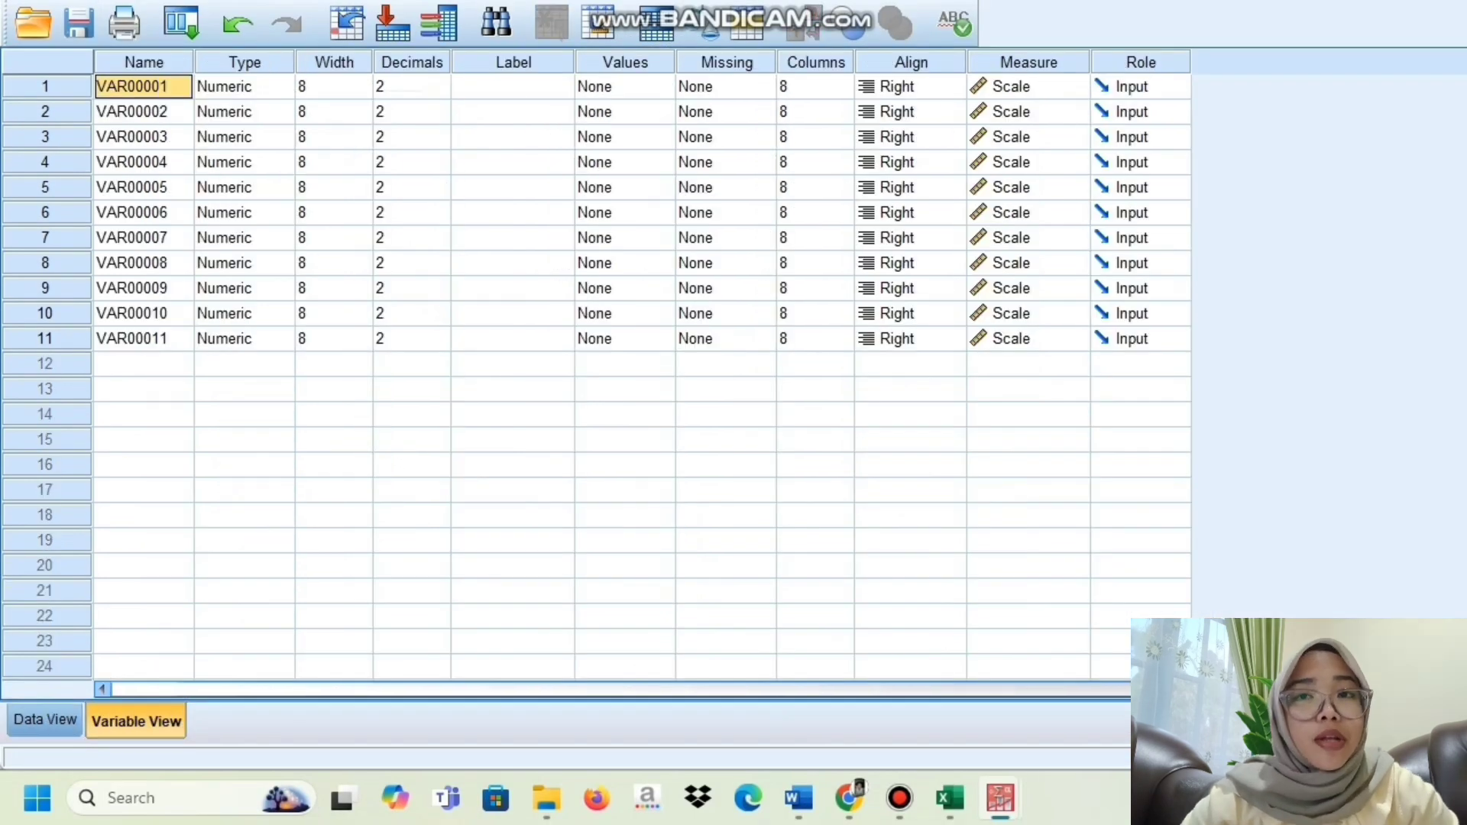
{"action": "key", "text": "BackSpace"}
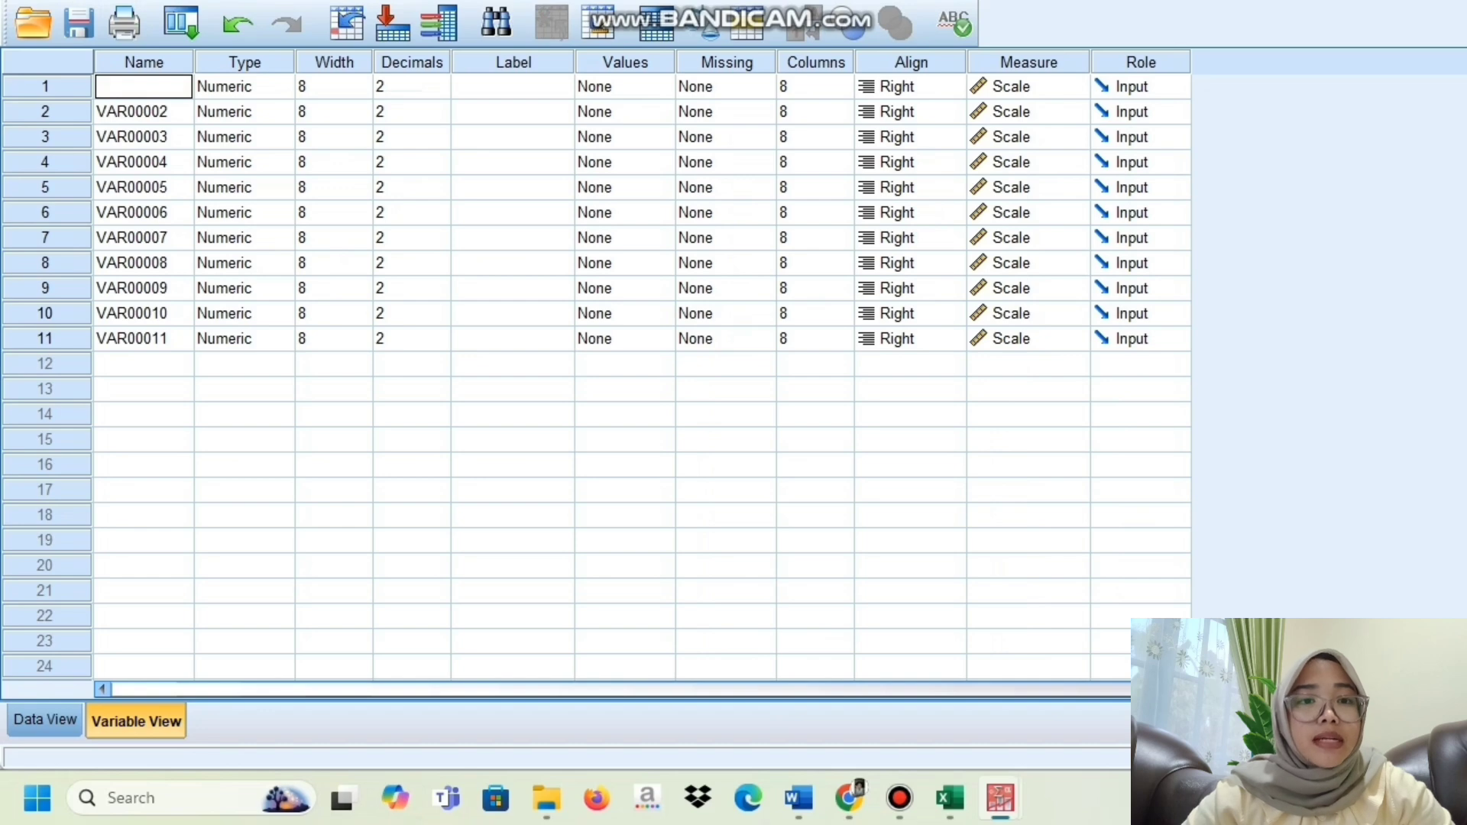
{"action": "key", "text": "Caps_Lock"}
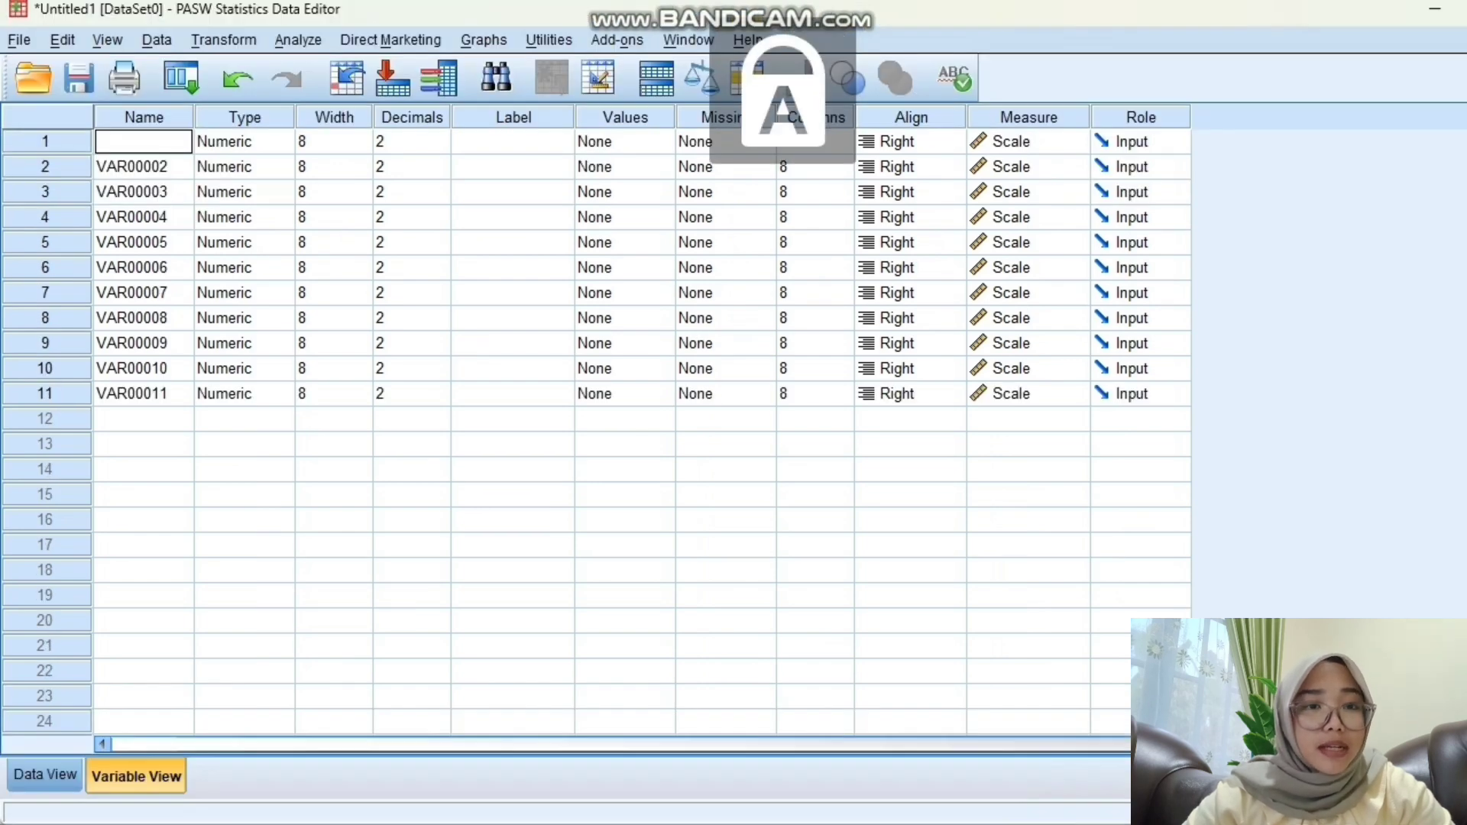
{"action": "type", "text": "X1"}
{"action": "key", "text": "Return"}
{"action": "key", "text": "BackSpace"}
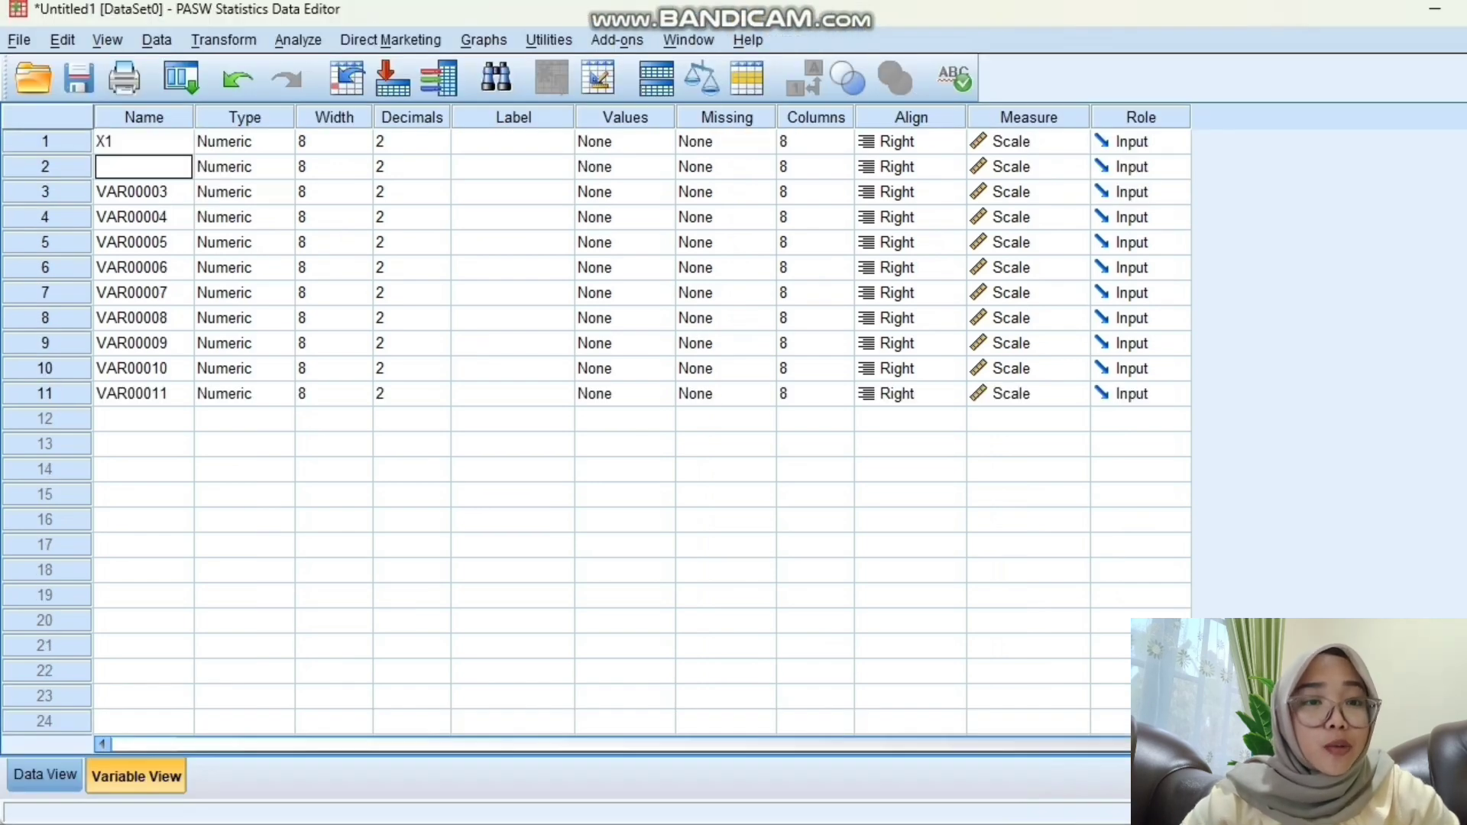
{"action": "type", "text": "X2"}
{"action": "key", "text": "Return"}
{"action": "key", "text": "BackSpace"}
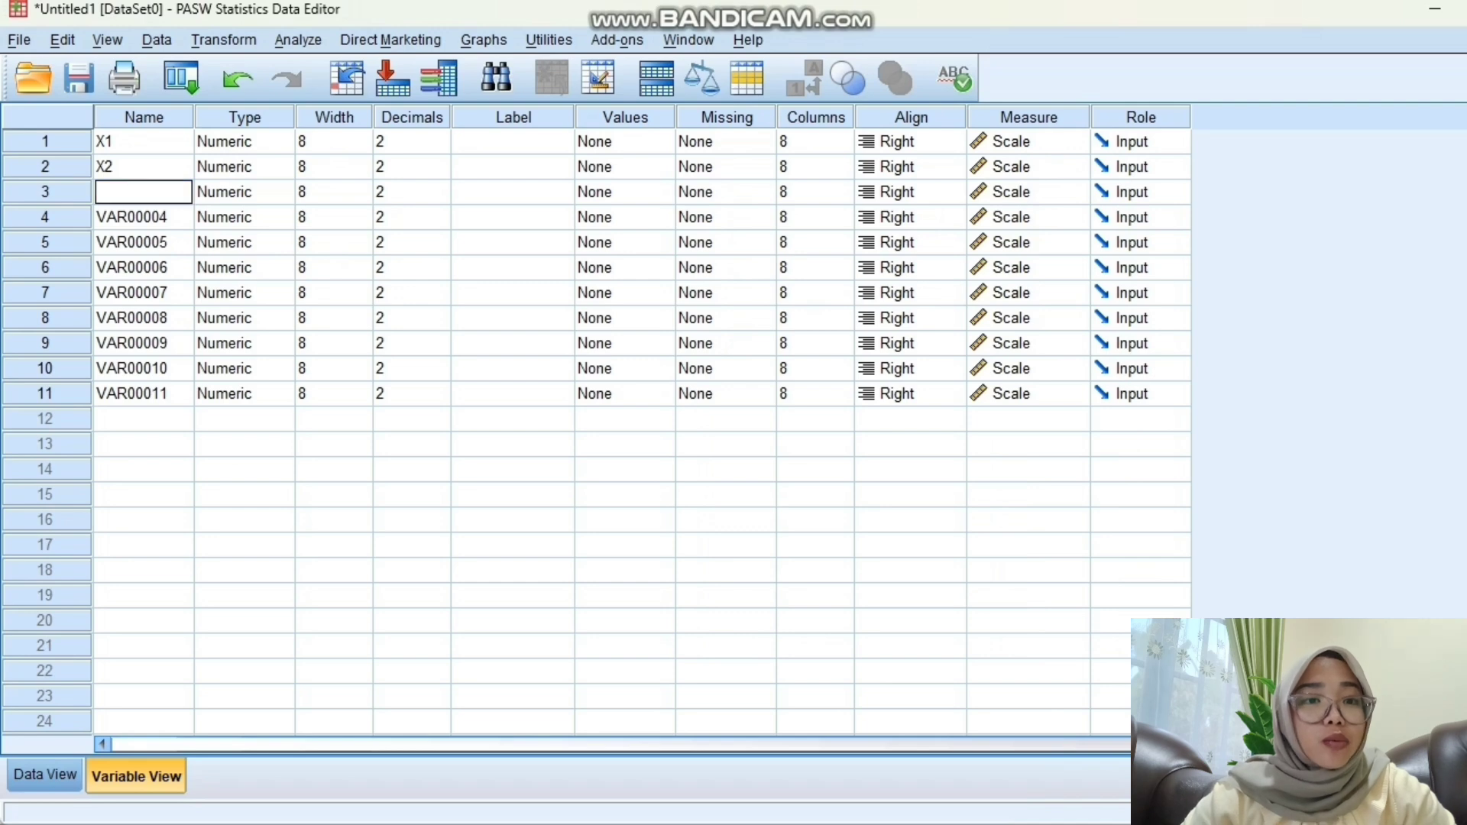
{"action": "type", "text": "X3"}
{"action": "key", "text": "Return"}
Step: Rename the fourth to seventh variables as X4, X5, X6 and X7
{"action": "key", "text": "BackSpace"}
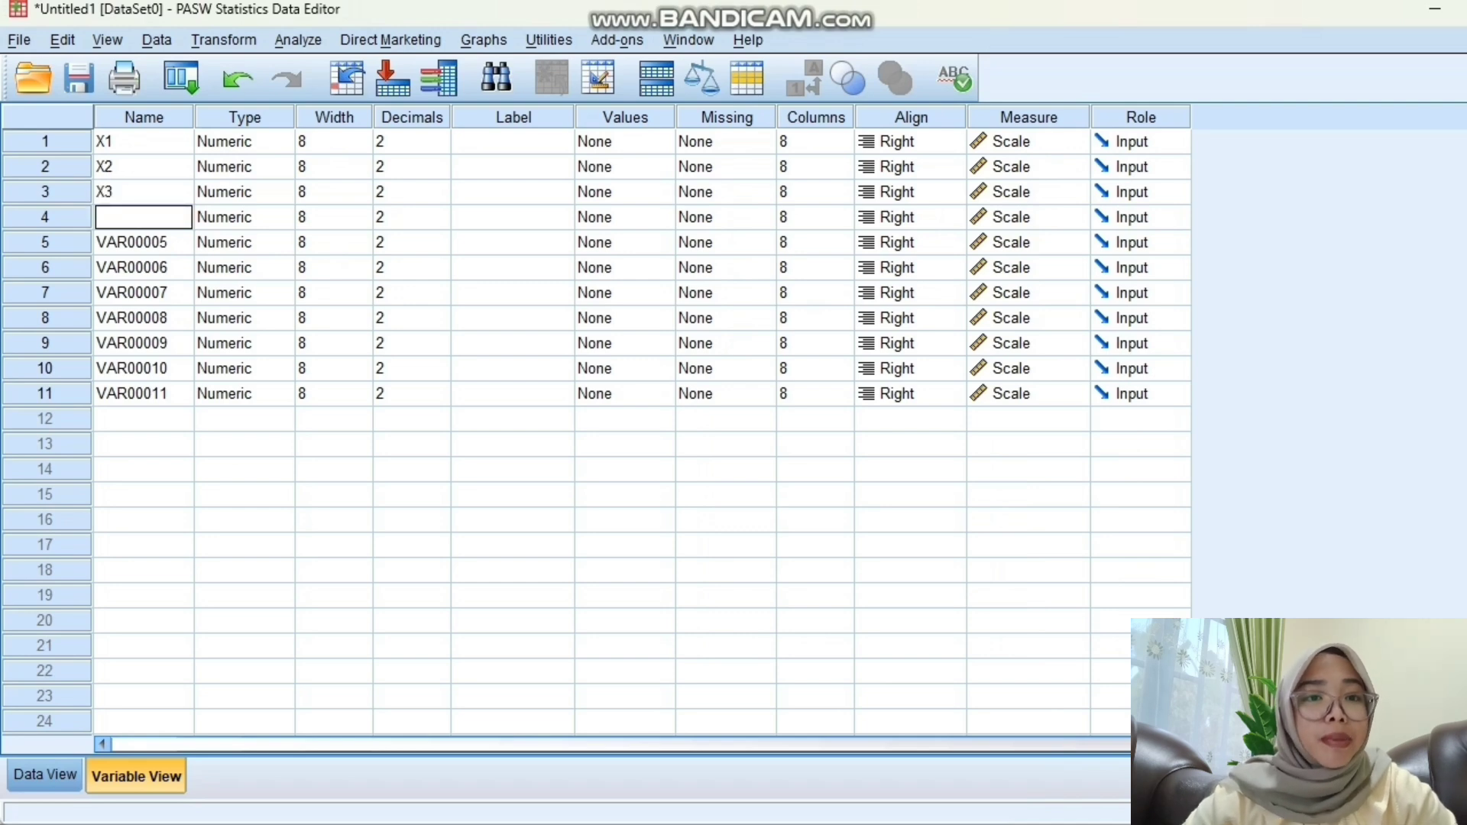
{"action": "type", "text": "X4"}
{"action": "key", "text": "Return"}
{"action": "key", "text": "BackSpace"}
{"action": "type", "text": "X5"}
{"action": "key", "text": "Return"}
{"action": "key", "text": "BackSpace"}
{"action": "type", "text": "X6 X7"}
Step: Rename the last four variables as X8, X9, X10 and Total
{"action": "key", "text": "BackSpace"}
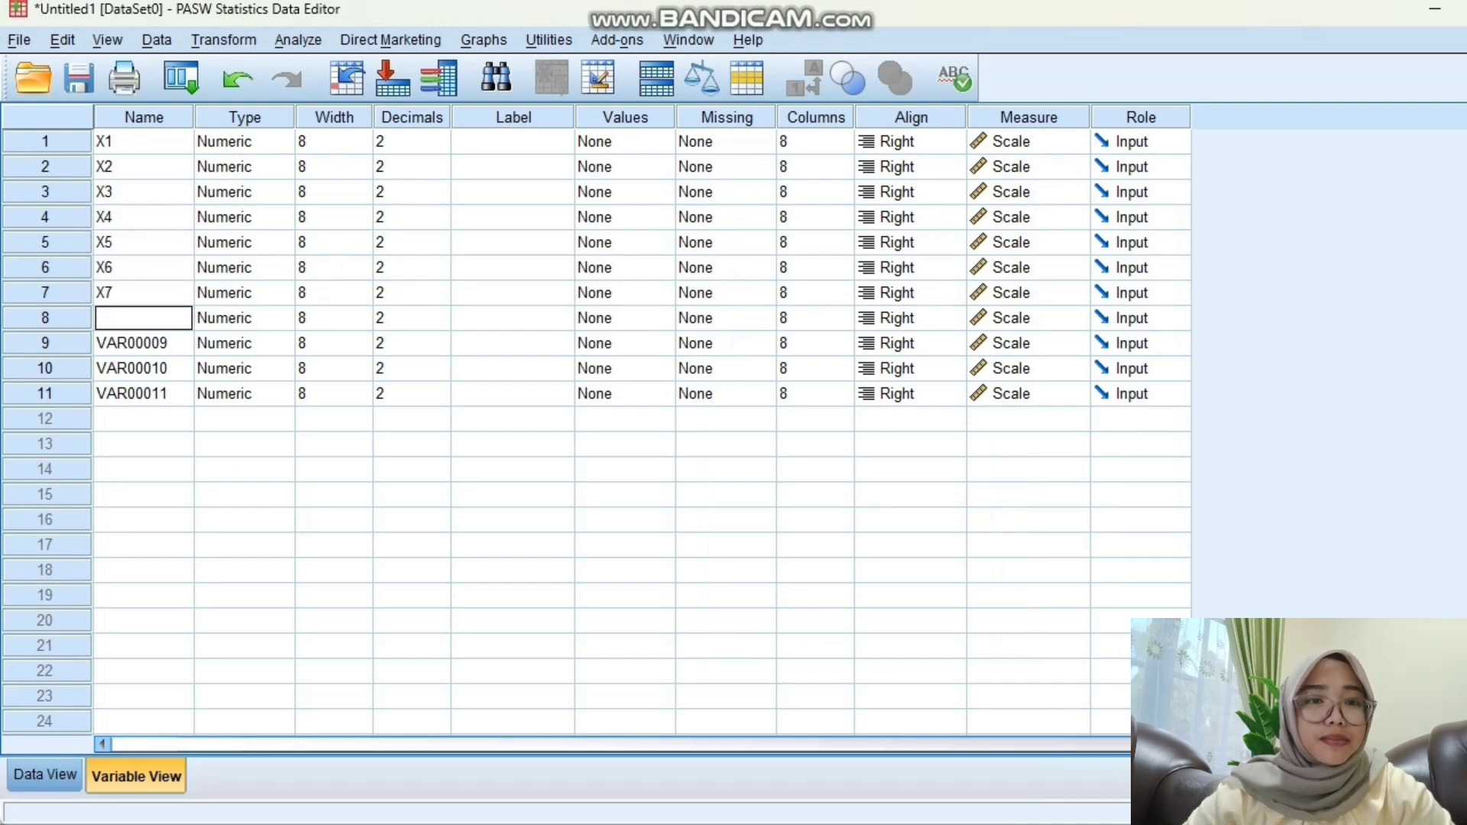
{"action": "type", "text": "X8 X9"}
{"action": "key", "text": "BackSpace"}
{"action": "type", "text": "X10"}
{"action": "key", "text": "BackSpace"}
{"action": "type", "text": "Total"}
Step: Set the number of decimals to 0 for variables X1, X2 and X3
{"action": "left_click", "coordinate": [420, 142]}
{"action": "left_click", "coordinate": [441, 147]}
{"action": "left_click", "coordinate": [441, 148]}
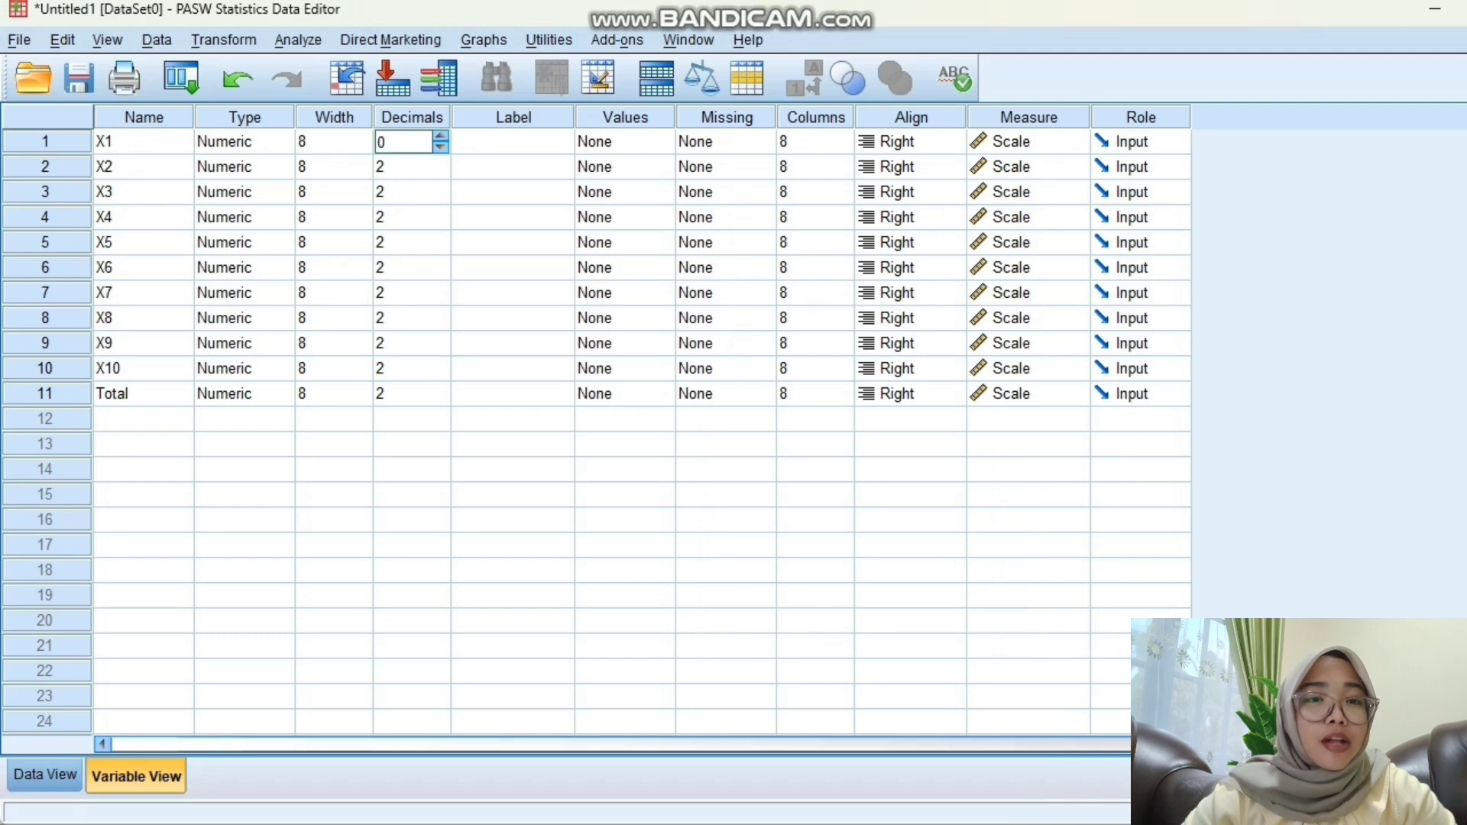
{"action": "key", "text": "Return"}
{"action": "type", "text": "0"}
{"action": "key", "text": "Return"}
{"action": "type", "text": "0"}
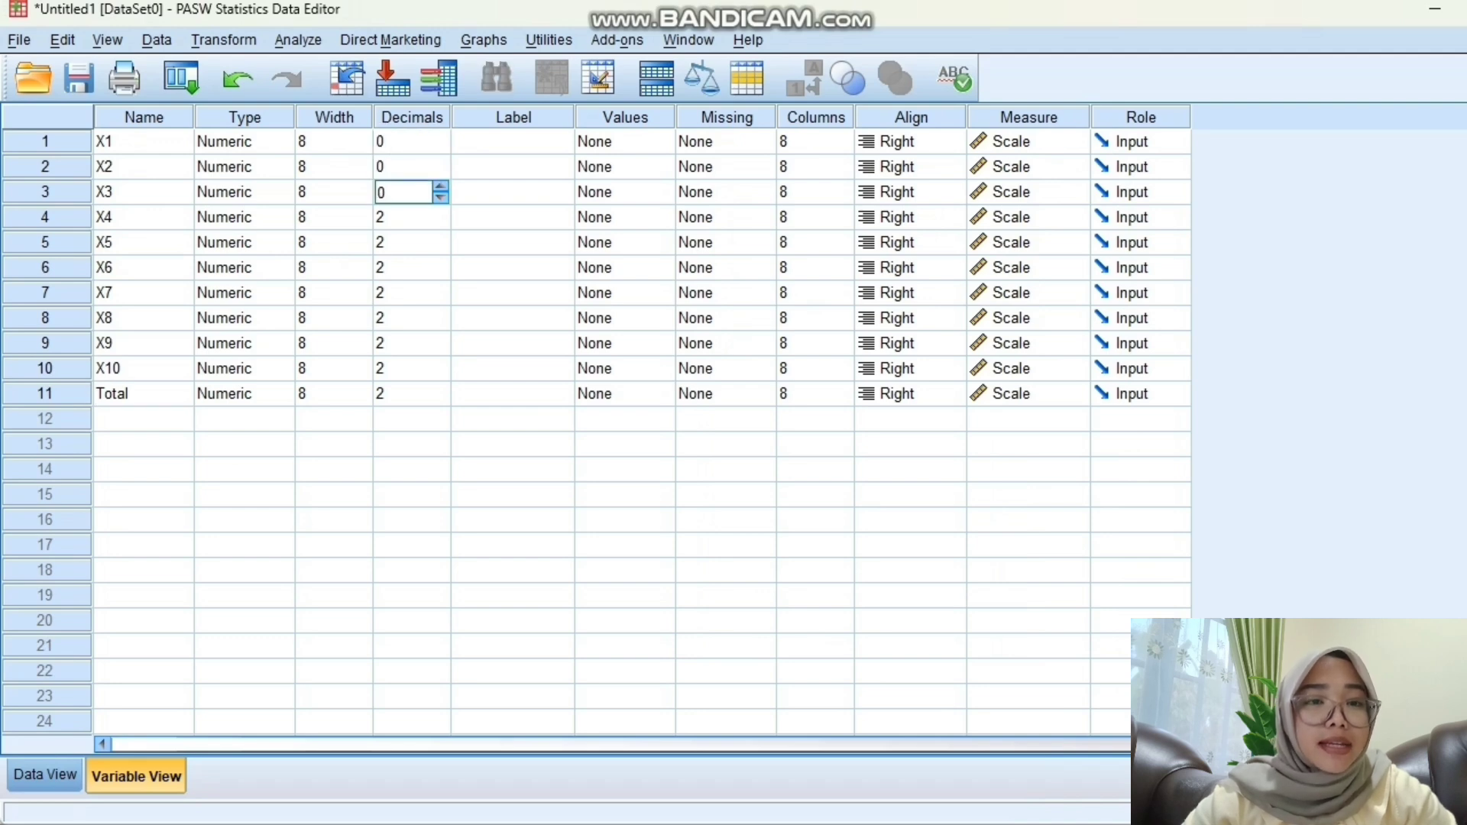
Step: Set the number of decimals to 0 for variables X4 and X5
{"action": "key", "text": "Return"}
{"action": "type", "text": "4"}
{"action": "left_click", "coordinate": [440, 223]}
{"action": "left_click", "coordinate": [440, 223]}
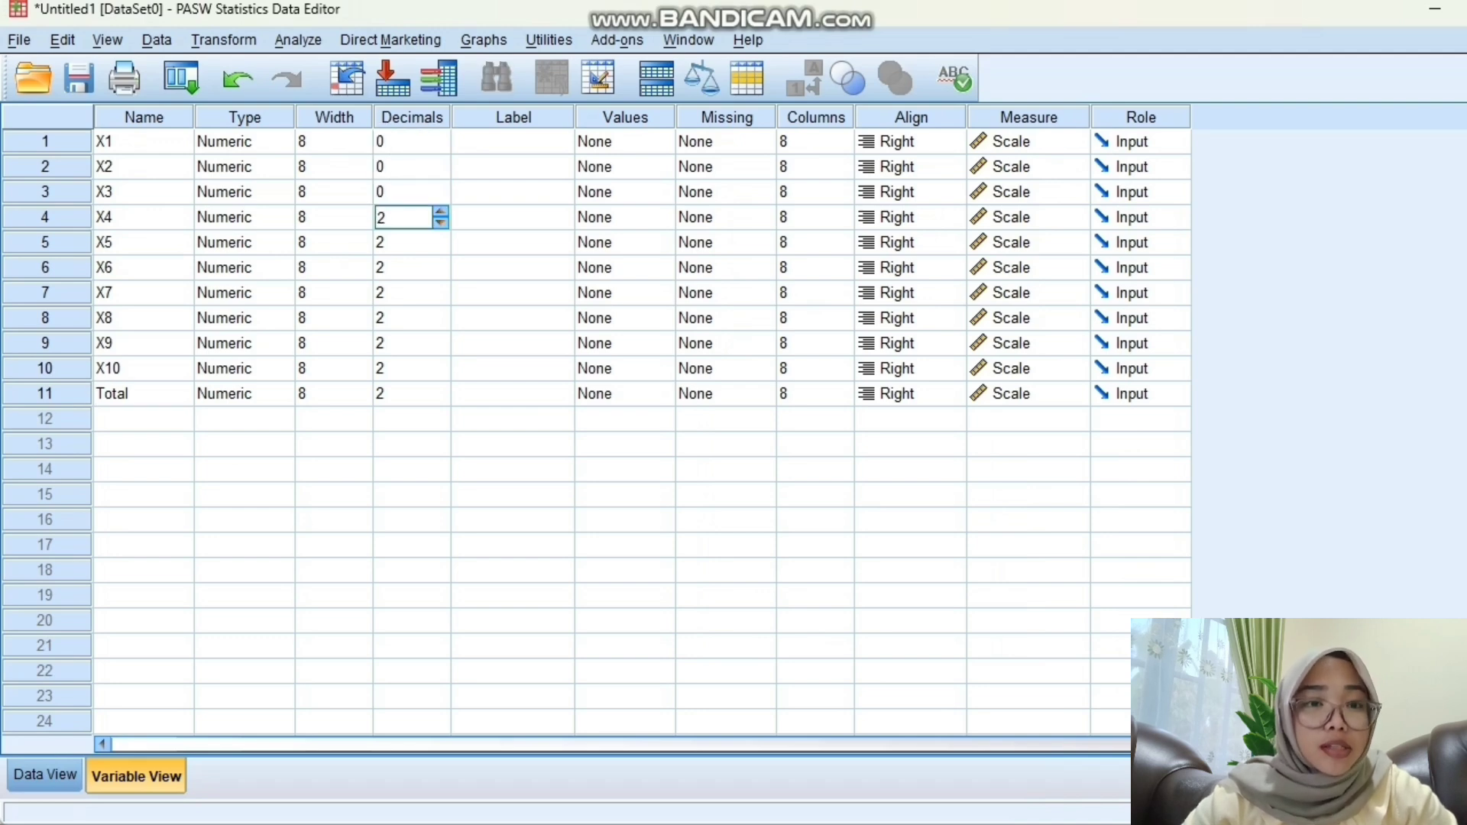
{"action": "left_click", "coordinate": [440, 223]}
{"action": "left_click", "coordinate": [440, 223]}
{"action": "key", "text": "Return"}
{"action": "type", "text": "0"}
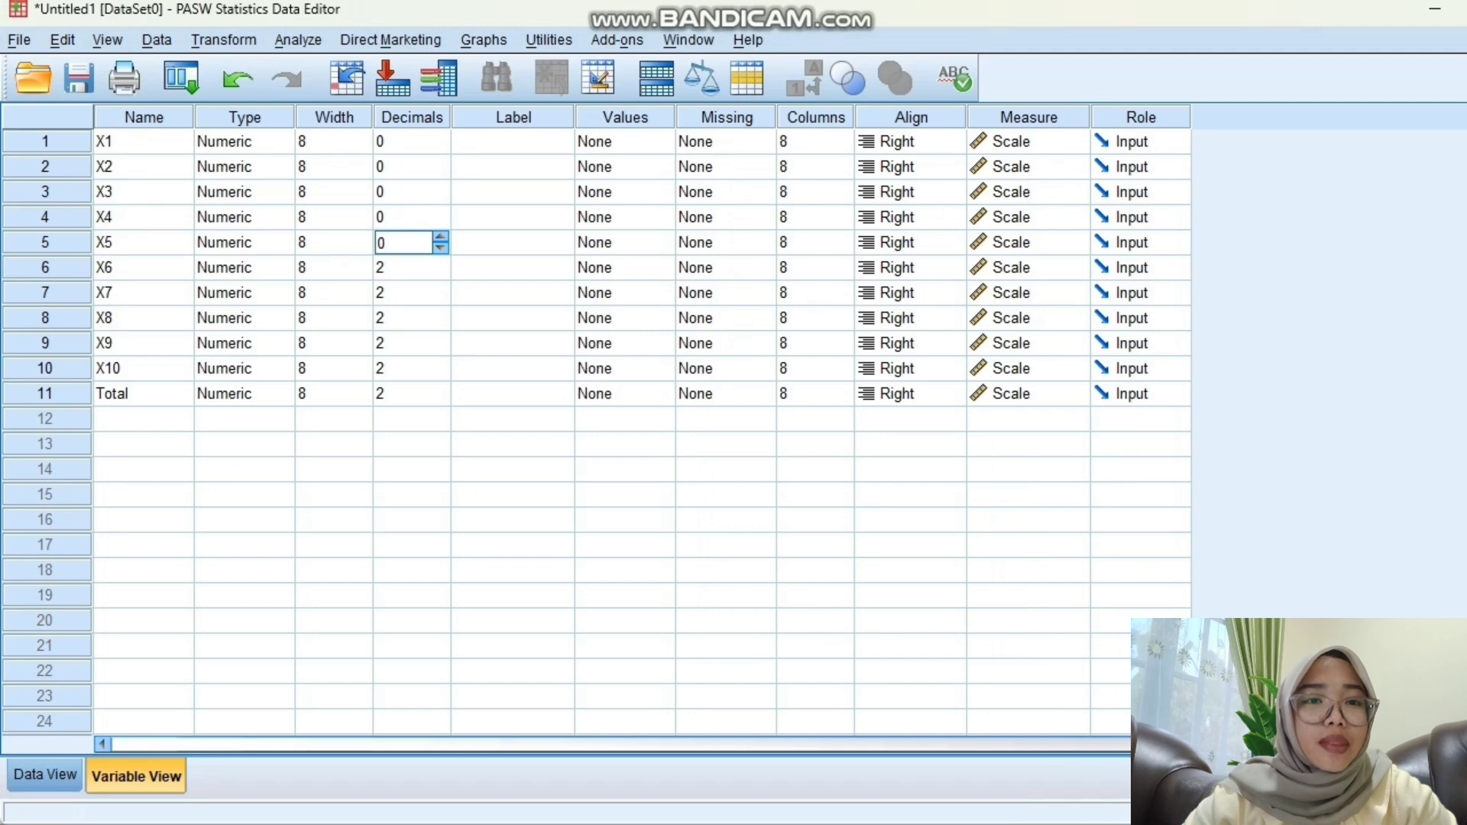
Step: Set the number of decimals to 0 for variables X6, X7, X8 and X9
{"action": "key", "text": "Return"}
{"action": "type", "text": "0"}
{"action": "key", "text": "Return"}
{"action": "key", "text": "Down"}
{"action": "key", "text": "Down"}
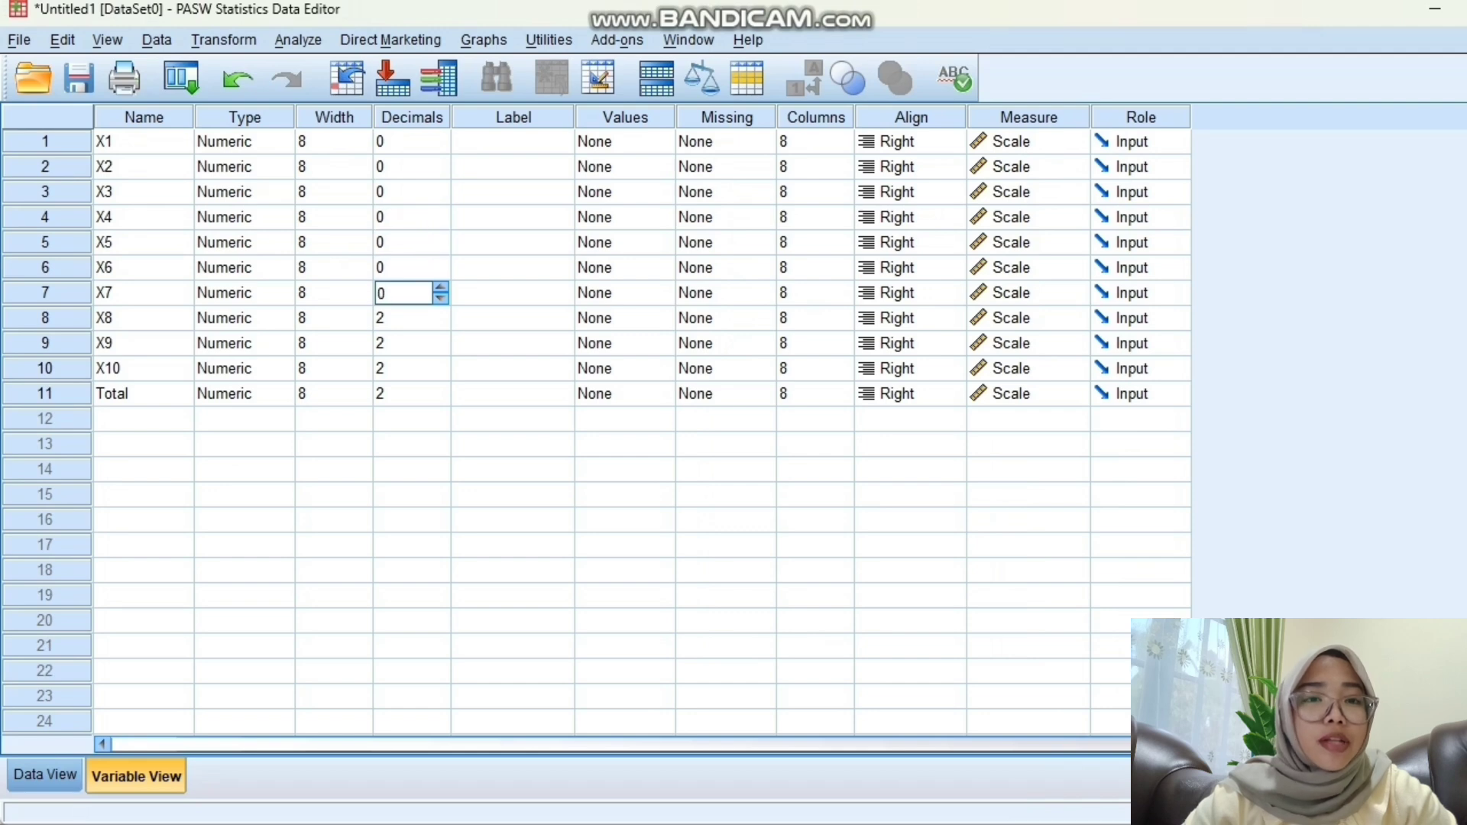
{"action": "key", "text": "Return"}
{"action": "key", "text": "Down"}
{"action": "key", "text": "Down"}
{"action": "key", "text": "Return"}
{"action": "key", "text": "Down"}
{"action": "key", "text": "Down"}
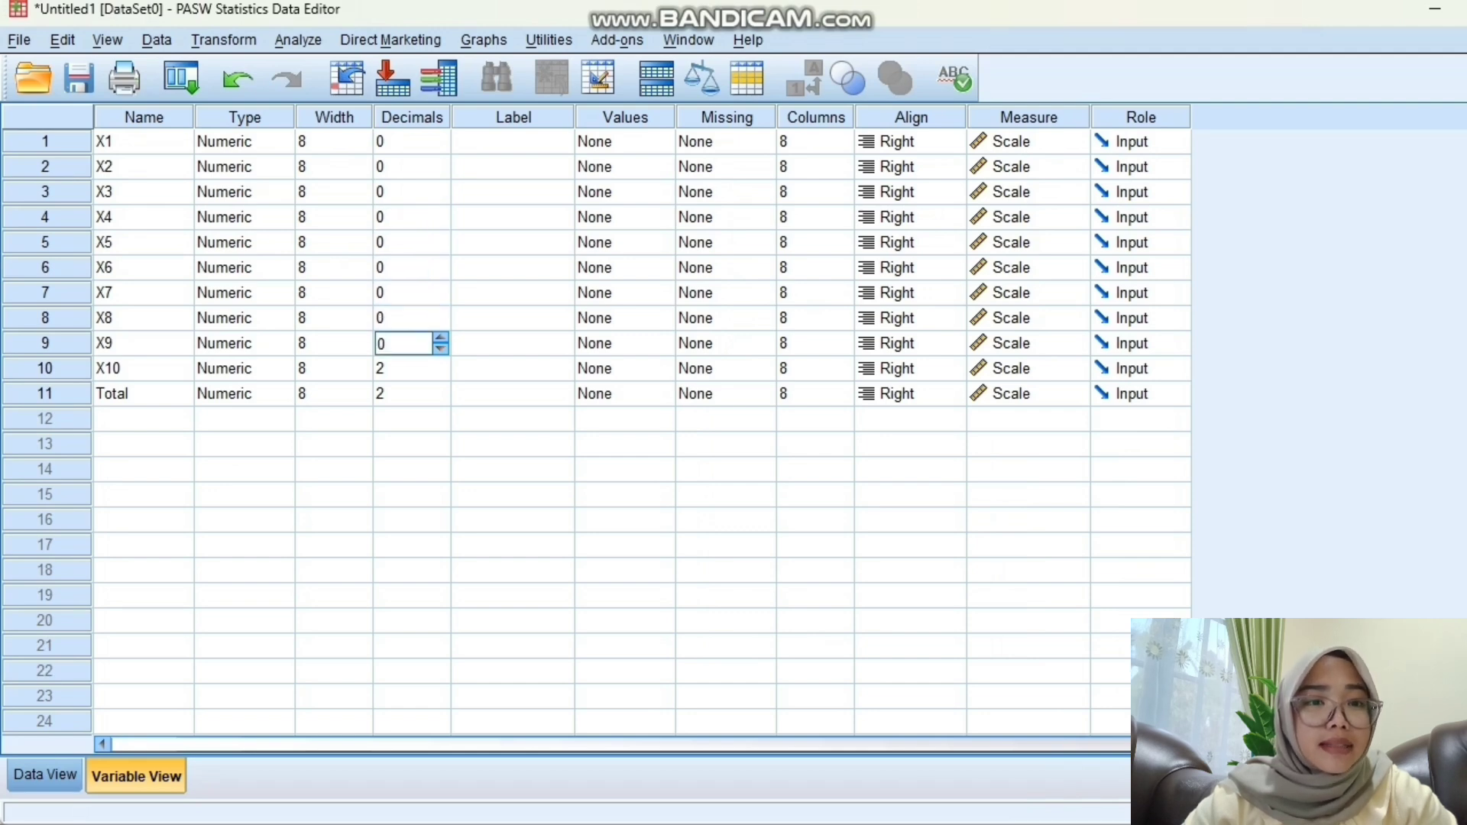
Step: Set the number of decimals to 0 for variables X10 and Total
{"action": "key", "text": "Return"}
{"action": "key", "text": "Down"}
{"action": "key", "text": "Down"}
{"action": "key", "text": "Return"}
{"action": "key", "text": "Down"}
{"action": "key", "text": "Down"}
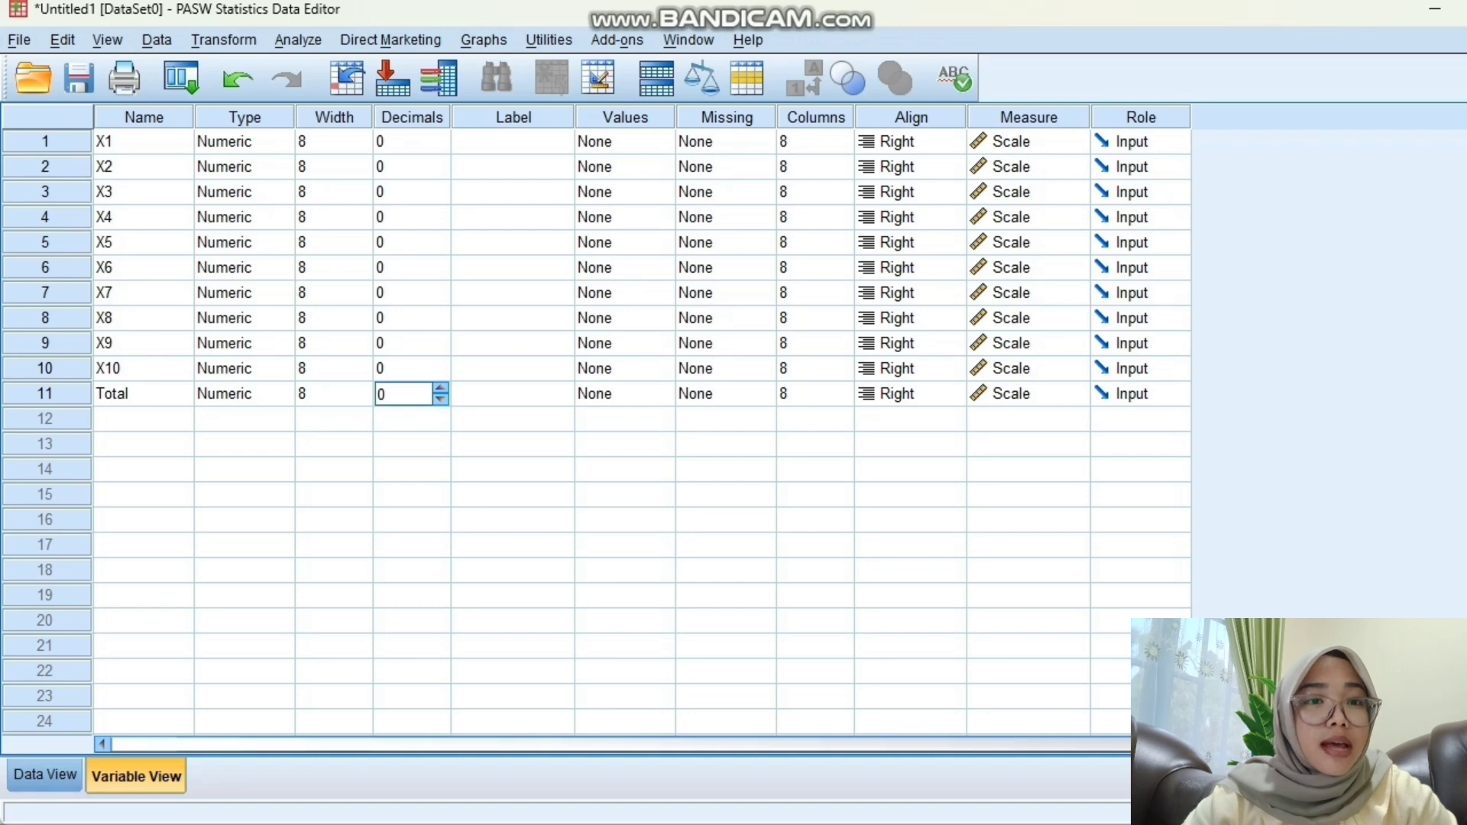
Step: Set the measurement level of variables X1, X2 and X3 to Ordinal
{"action": "left_click", "coordinate": [1075, 142]}
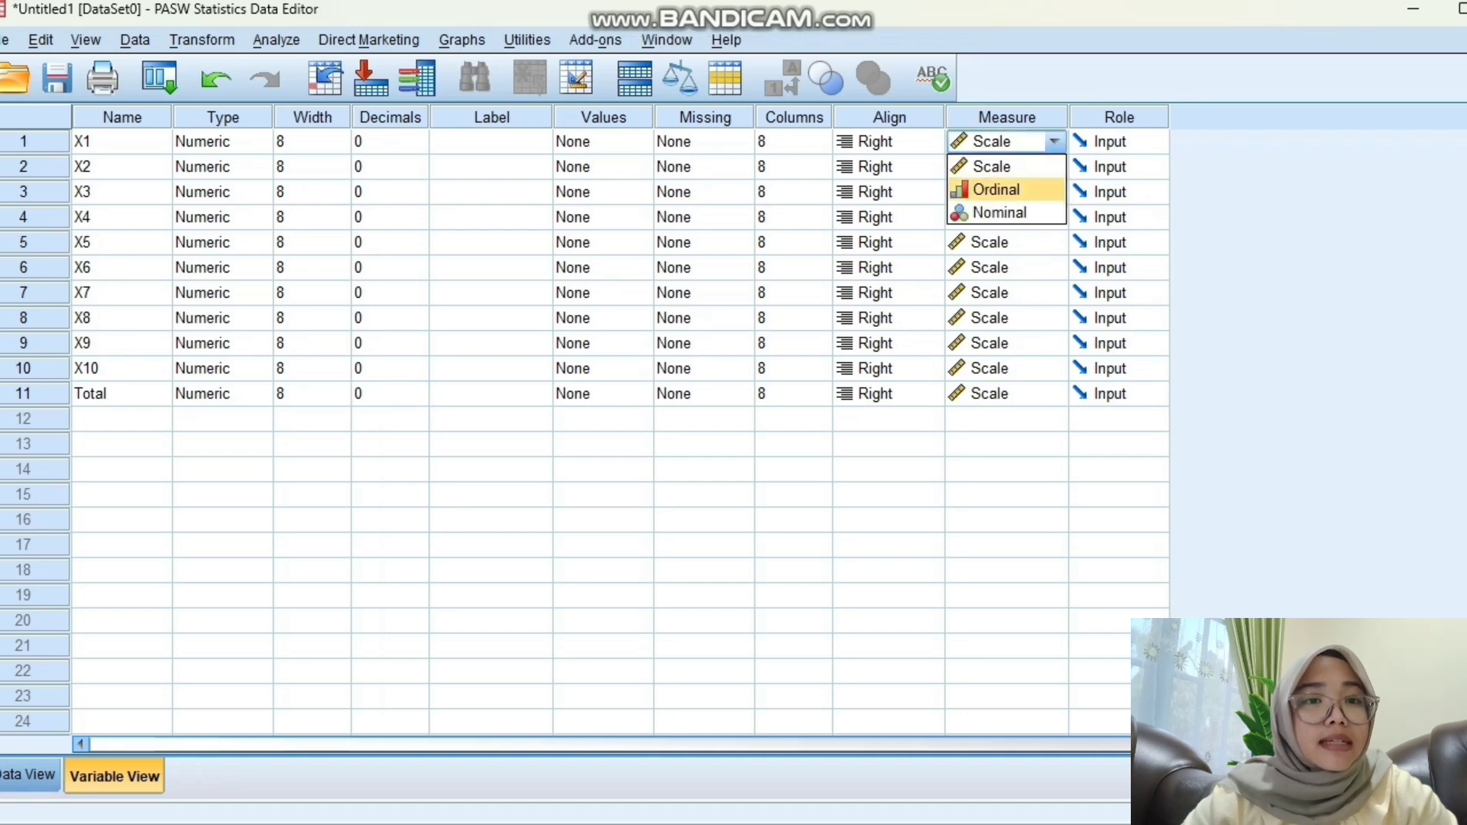
{"action": "left_click", "coordinate": [997, 189]}
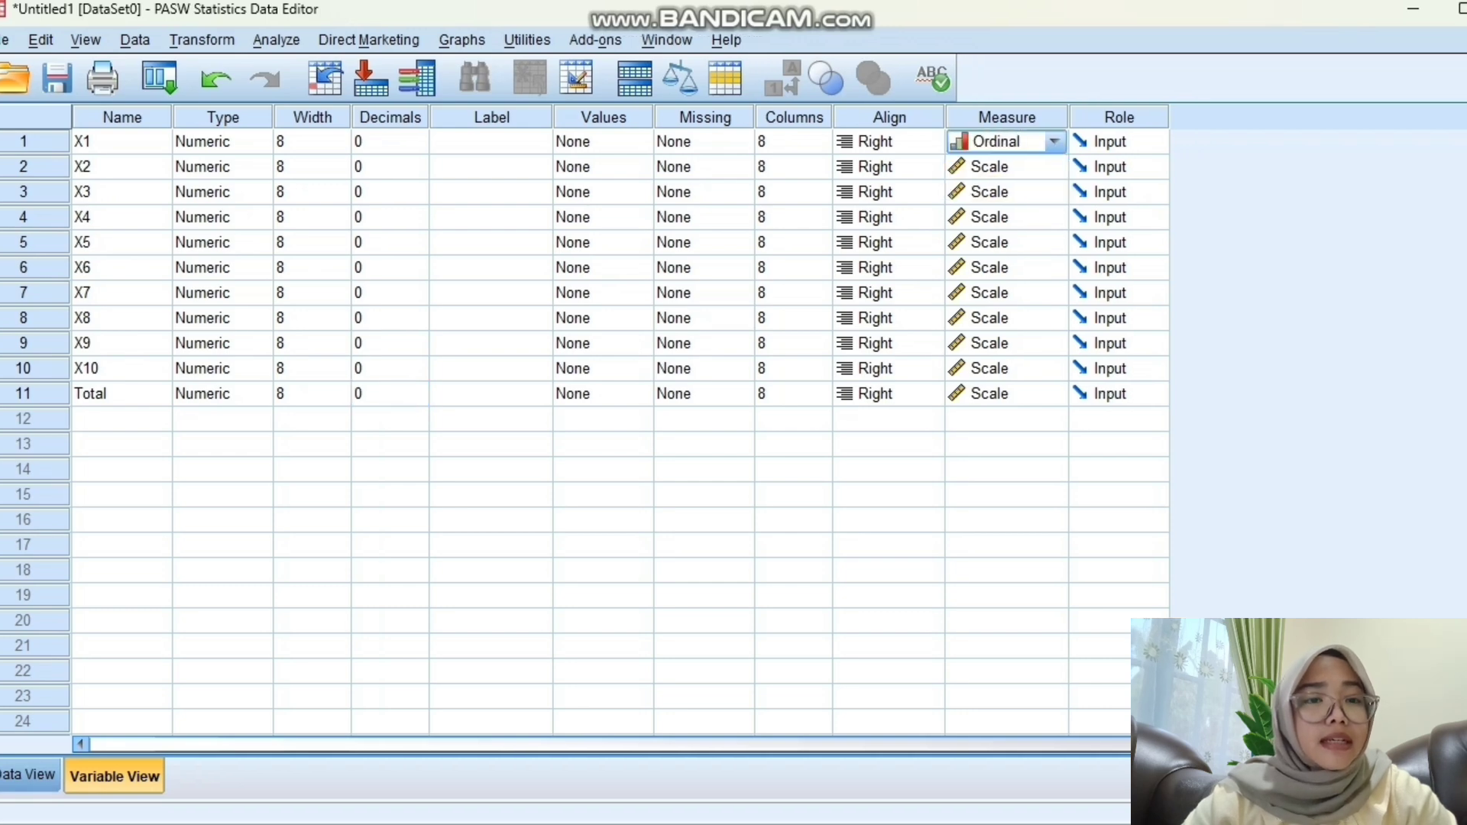
{"action": "left_click", "coordinate": [1054, 166]}
{"action": "key", "text": "Down"}
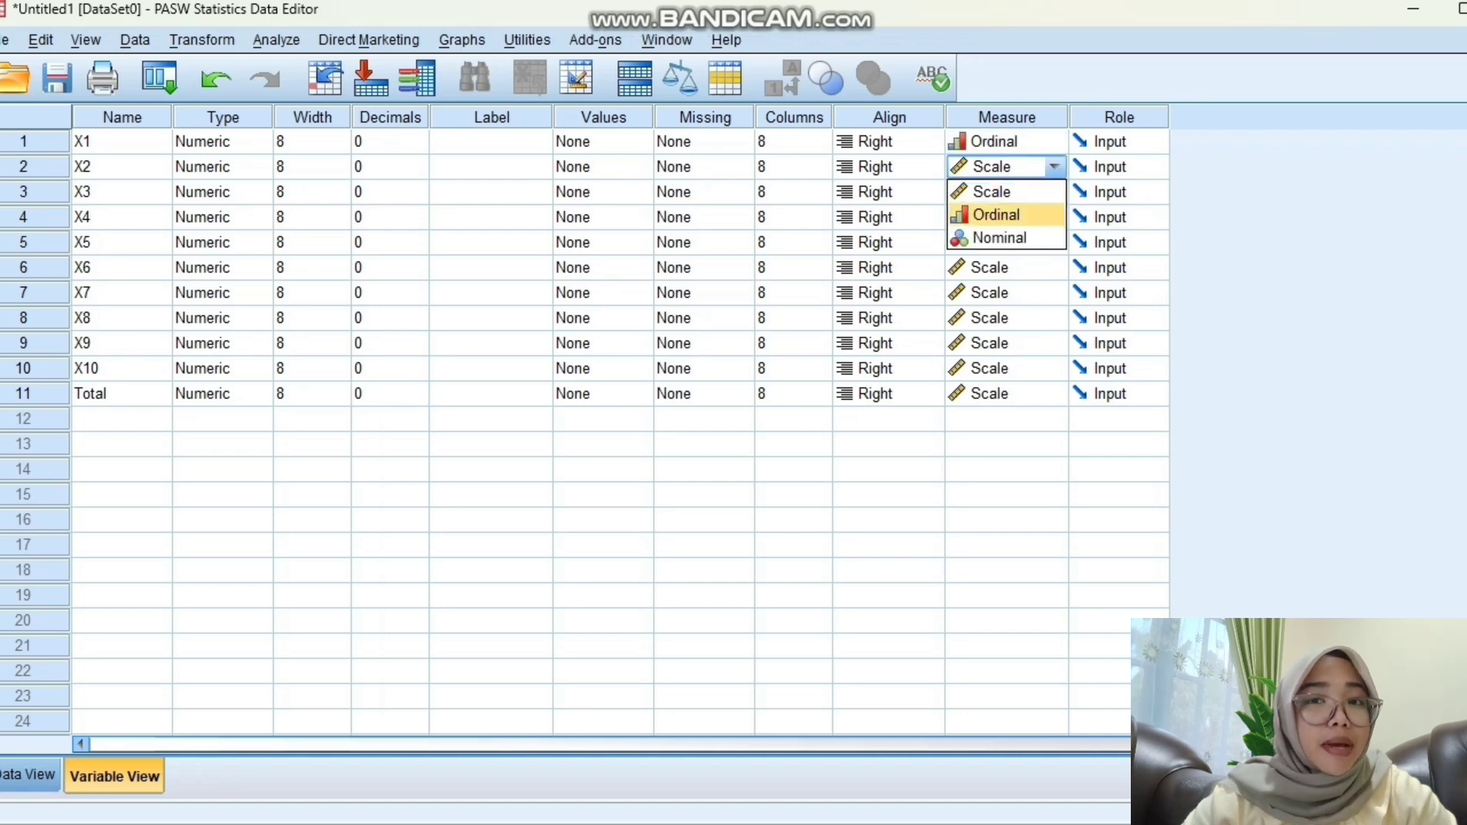
{"action": "key", "text": "Return"}
{"action": "left_click", "coordinate": [1054, 192]}
{"action": "left_click", "coordinate": [997, 240]}
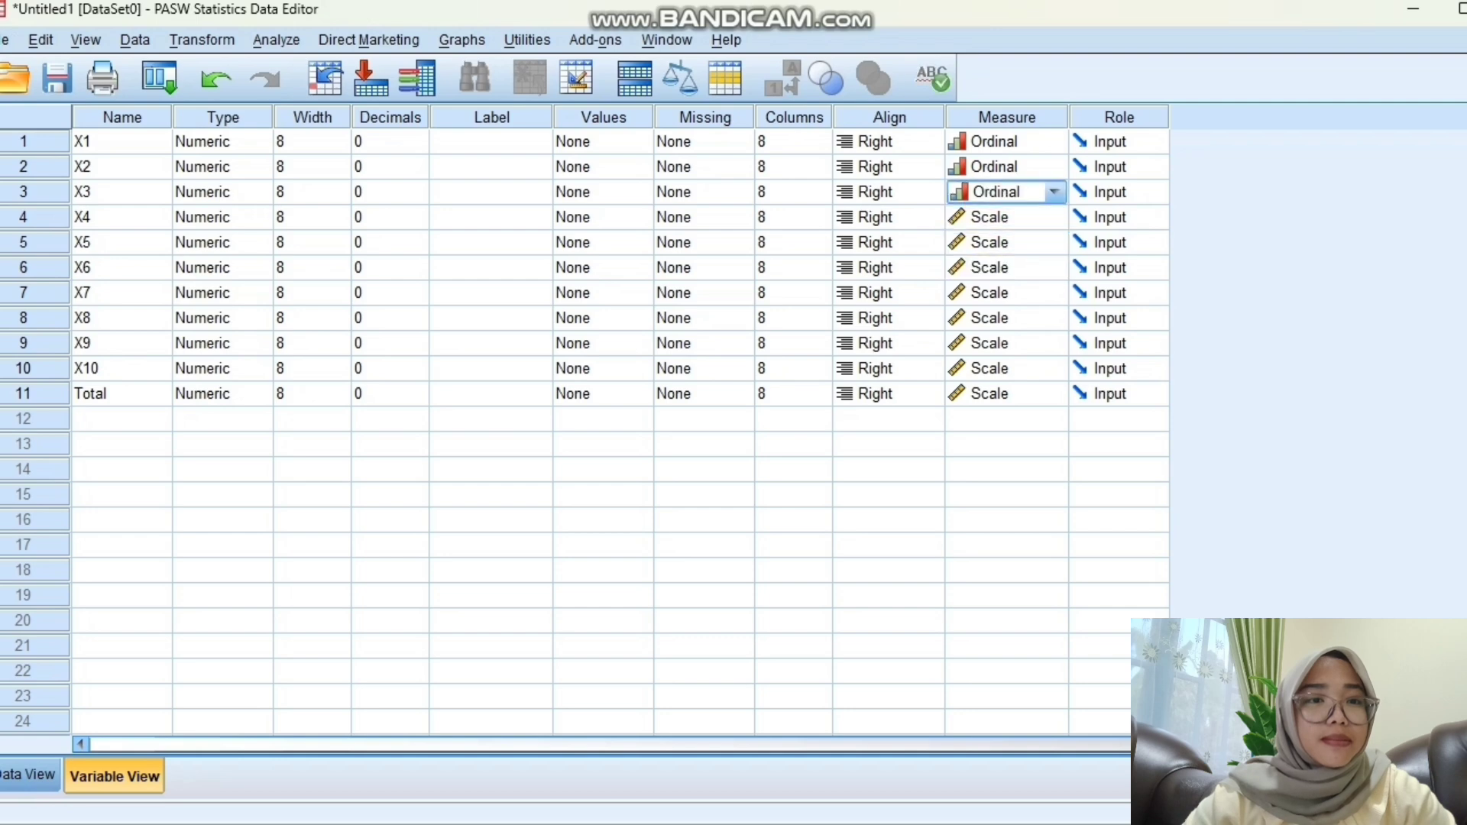
Step: Set the measurement level of variables X4, X5 and X6 to Ordinal
{"action": "left_click", "coordinate": [1054, 217]}
{"action": "left_click", "coordinate": [997, 266]}
{"action": "left_click", "coordinate": [1055, 242]}
{"action": "left_click", "coordinate": [997, 291]}
{"action": "left_click", "coordinate": [1054, 267]}
{"action": "left_click", "coordinate": [997, 317]}
Step: Set the measurement level of variables X7 and X8 to Ordinal
{"action": "key", "text": "Down"}
{"action": "key", "text": "alt+Down"}
{"action": "key", "text": "Down"}
{"action": "key", "text": "Return"}
{"action": "key", "text": "Down"}
{"action": "key", "text": "alt+Down"}
{"action": "key", "text": "Down"}
{"action": "key", "text": "Return"}
Step: Set the measurement level of variables X9 and X10 to Ordinal
{"action": "key", "text": "Down"}
{"action": "key", "text": "alt+Down"}
{"action": "key", "text": "Down"}
{"action": "key", "text": "Return"}
{"action": "key", "text": "Down"}
{"action": "key", "text": "alt+Down"}
{"action": "key", "text": "Down"}
{"action": "key", "text": "Return"}
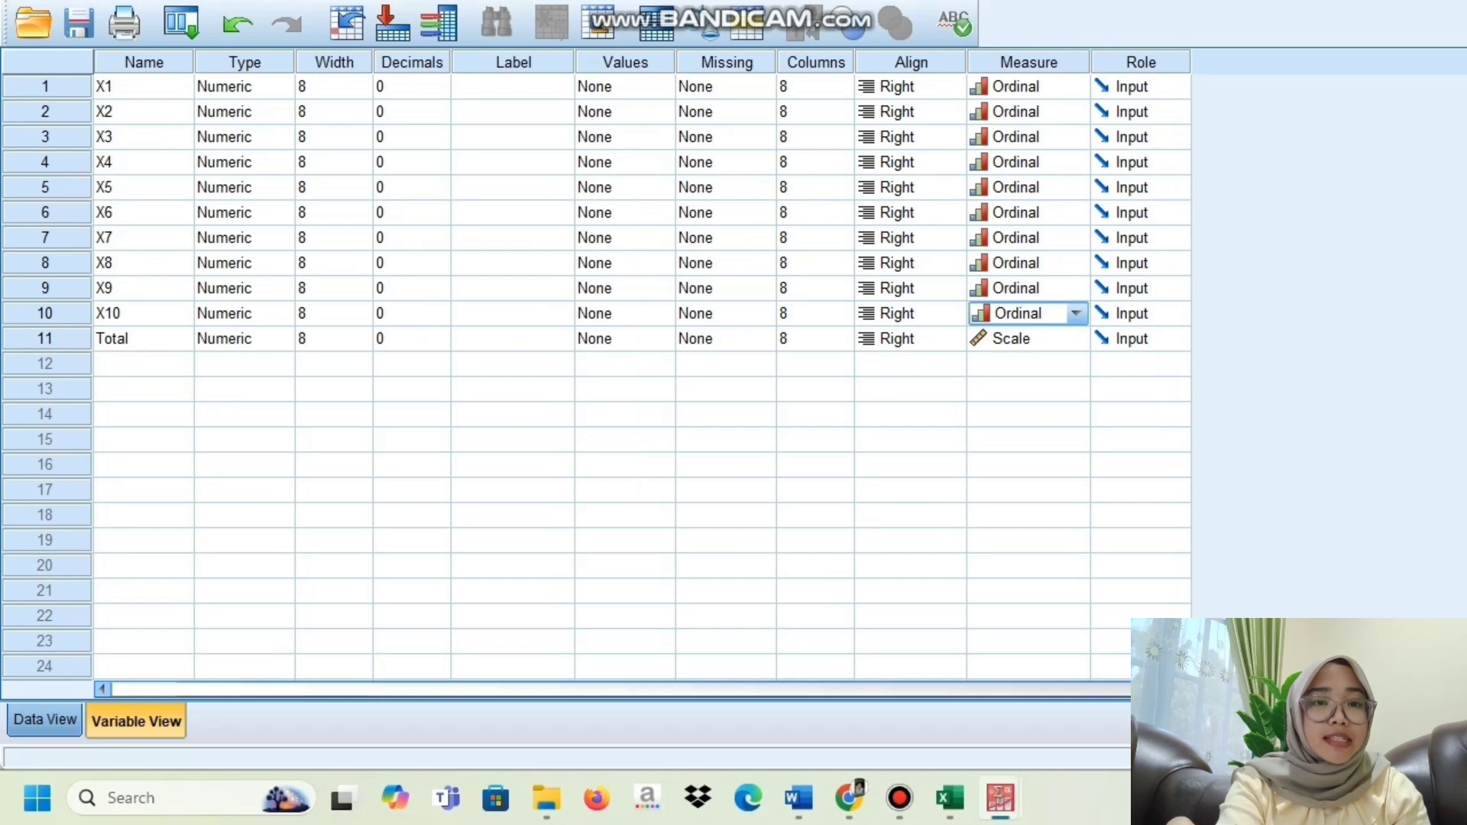
Step: Return to the data values and open the Bivariate Correlations analysis
{"action": "left_click", "coordinate": [45, 720]}
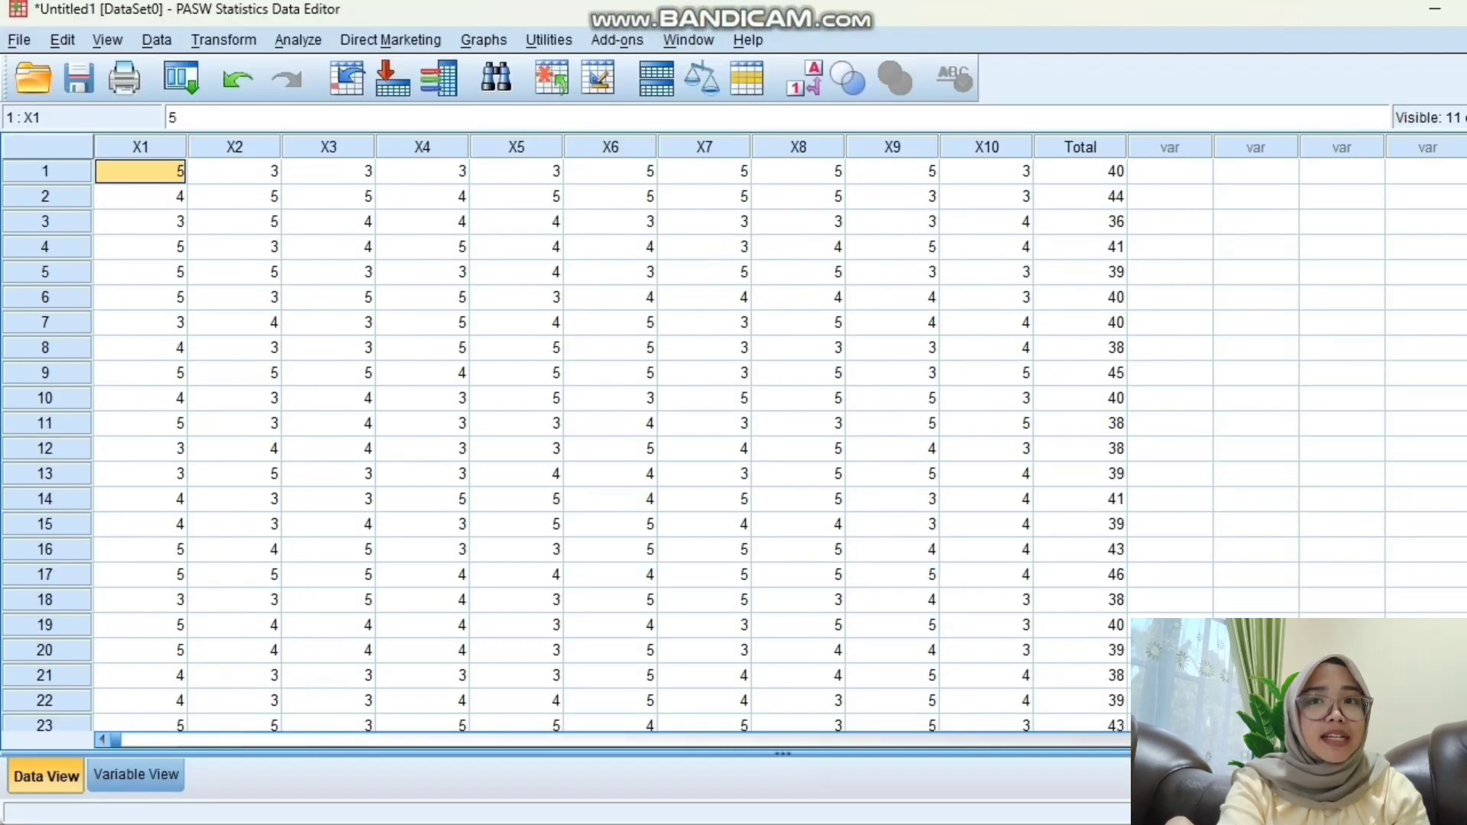
{"action": "left_click", "coordinate": [298, 39]}
{"action": "key", "text": "Down"}
{"action": "key", "text": "Down"}
{"action": "key", "text": "Down"}
{"action": "key", "text": "Down"}
{"action": "key", "text": "Down"}
{"action": "key", "text": "Down"}
{"action": "key", "text": "Down"}
{"action": "key", "text": "Down"}
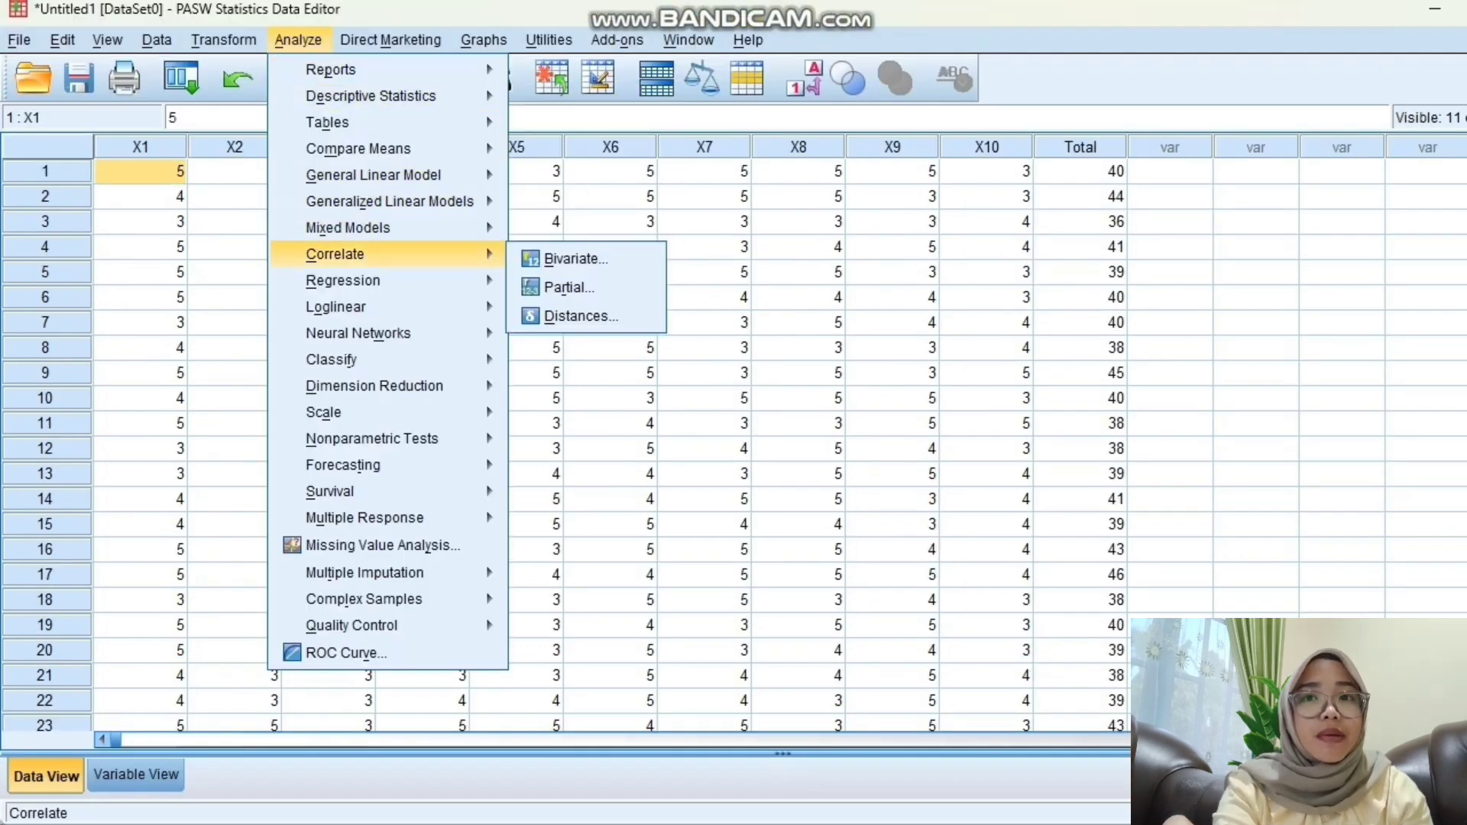
{"action": "key", "text": "Right"}
{"action": "key", "text": "Return"}
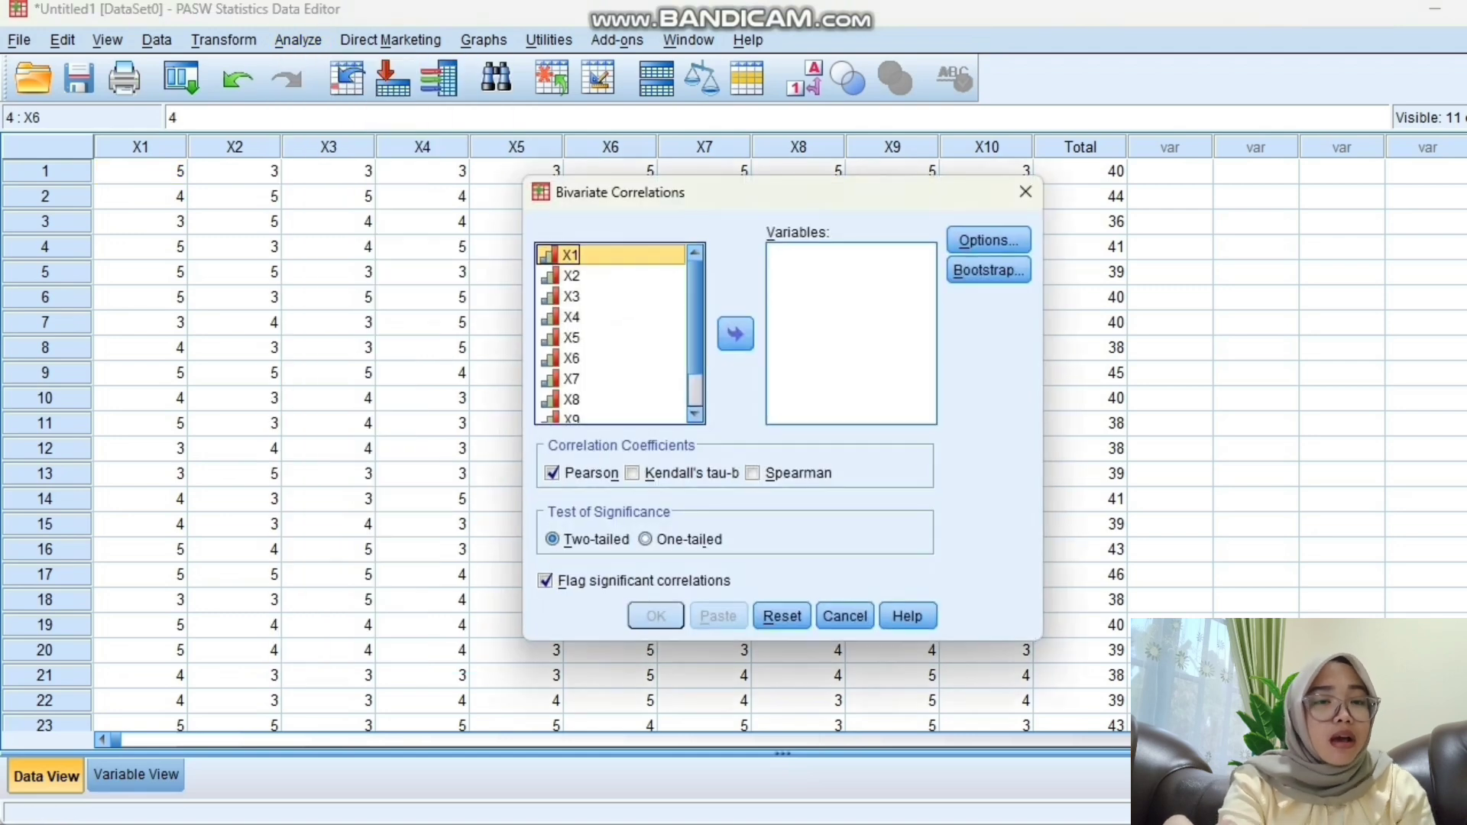
Step: Include all variables, X1 to X10 and Total, and run the two-tailed Pearson correlation with significant correlations flagged
{"action": "key", "text": "shift+End"}
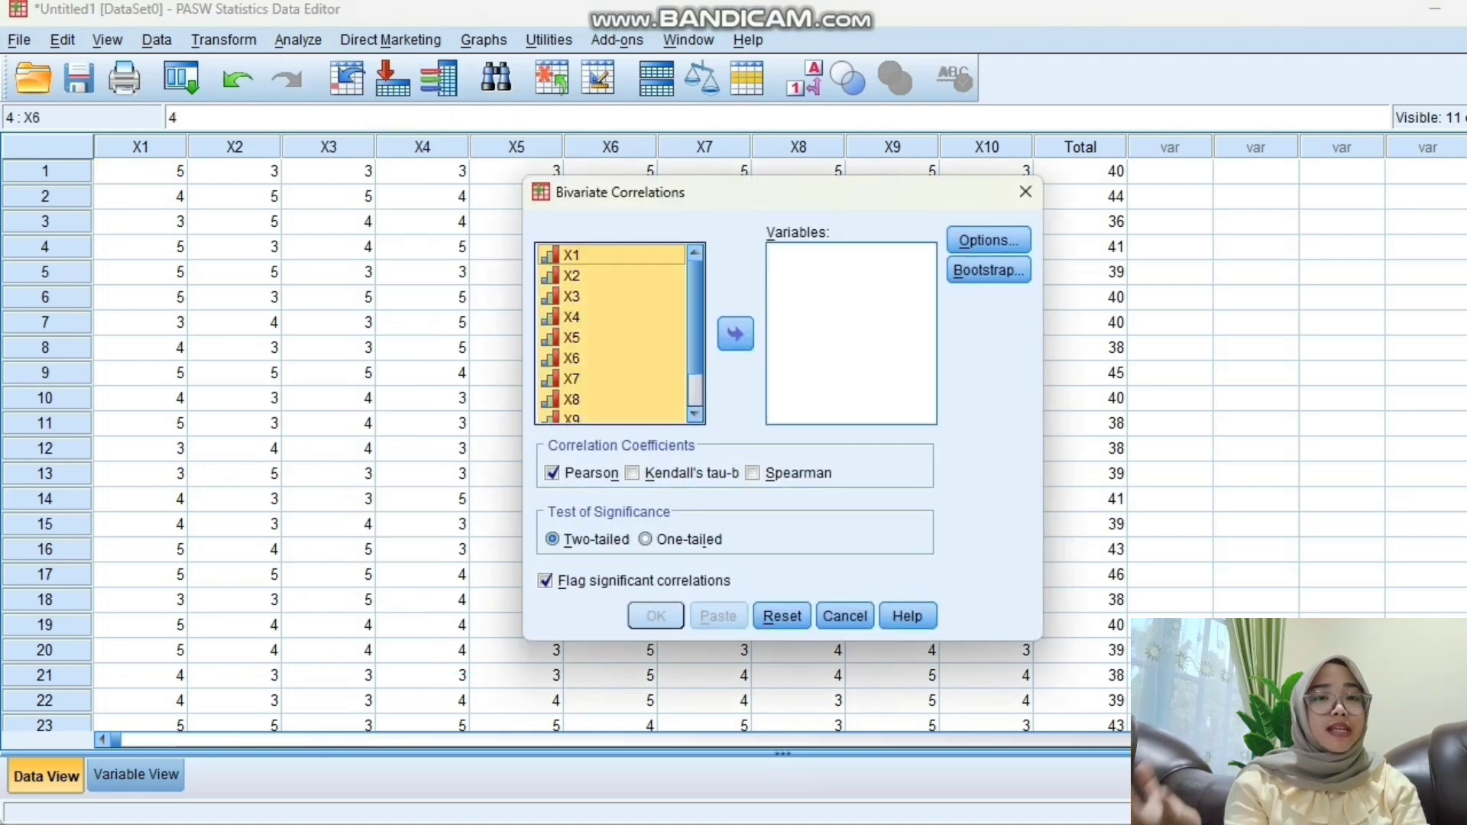
{"action": "left_click", "coordinate": [736, 334]}
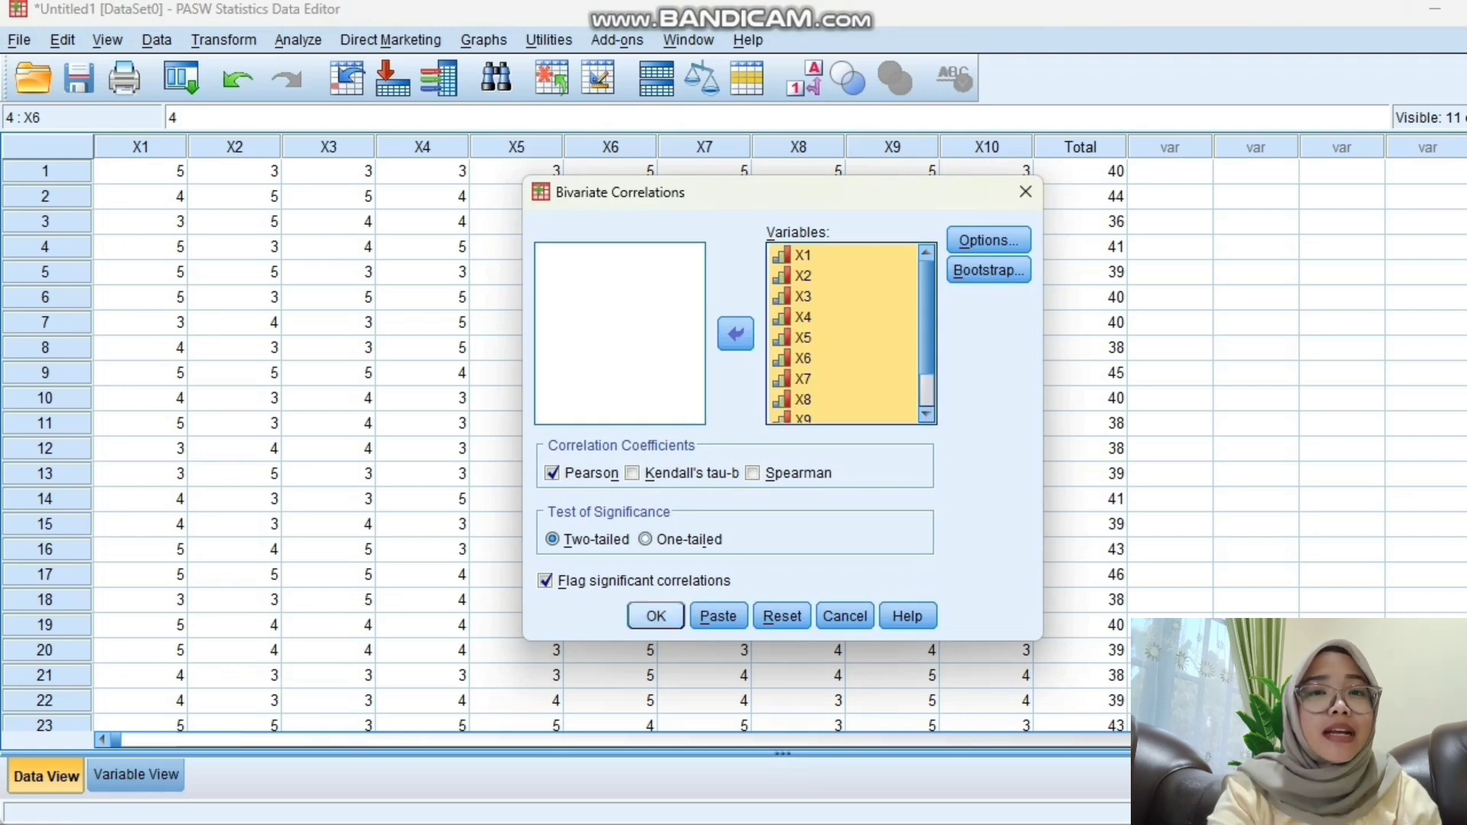
{"action": "key", "text": "Return"}
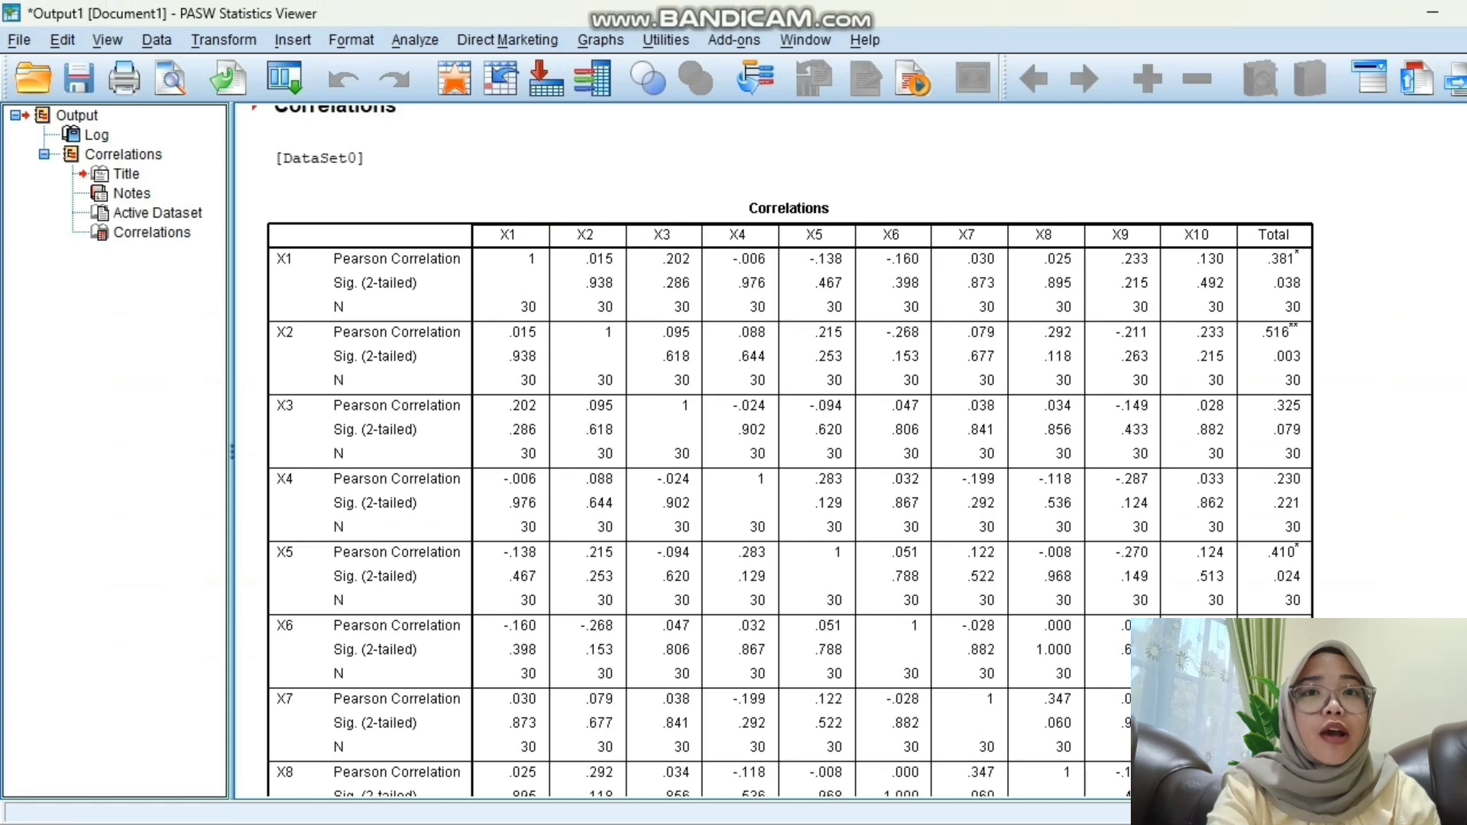
Step: Examine the Correlations output table, including each item's Pearson correlation with Total
{"action": "left_click", "coordinate": [788, 382]}
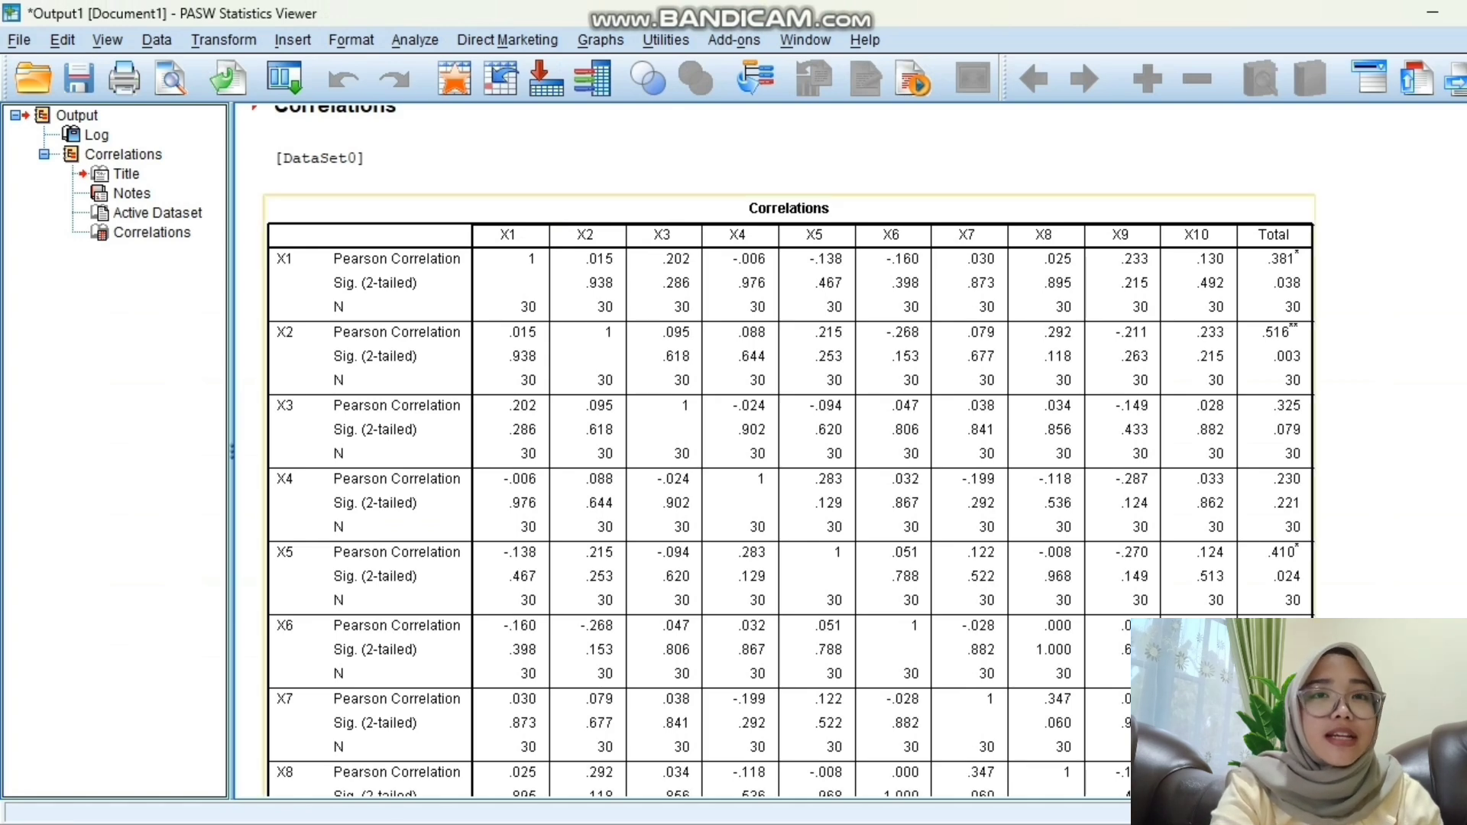
{"action": "scroll", "coordinate": [789, 451], "scroll_direction": "down", "scroll_amount": 3}
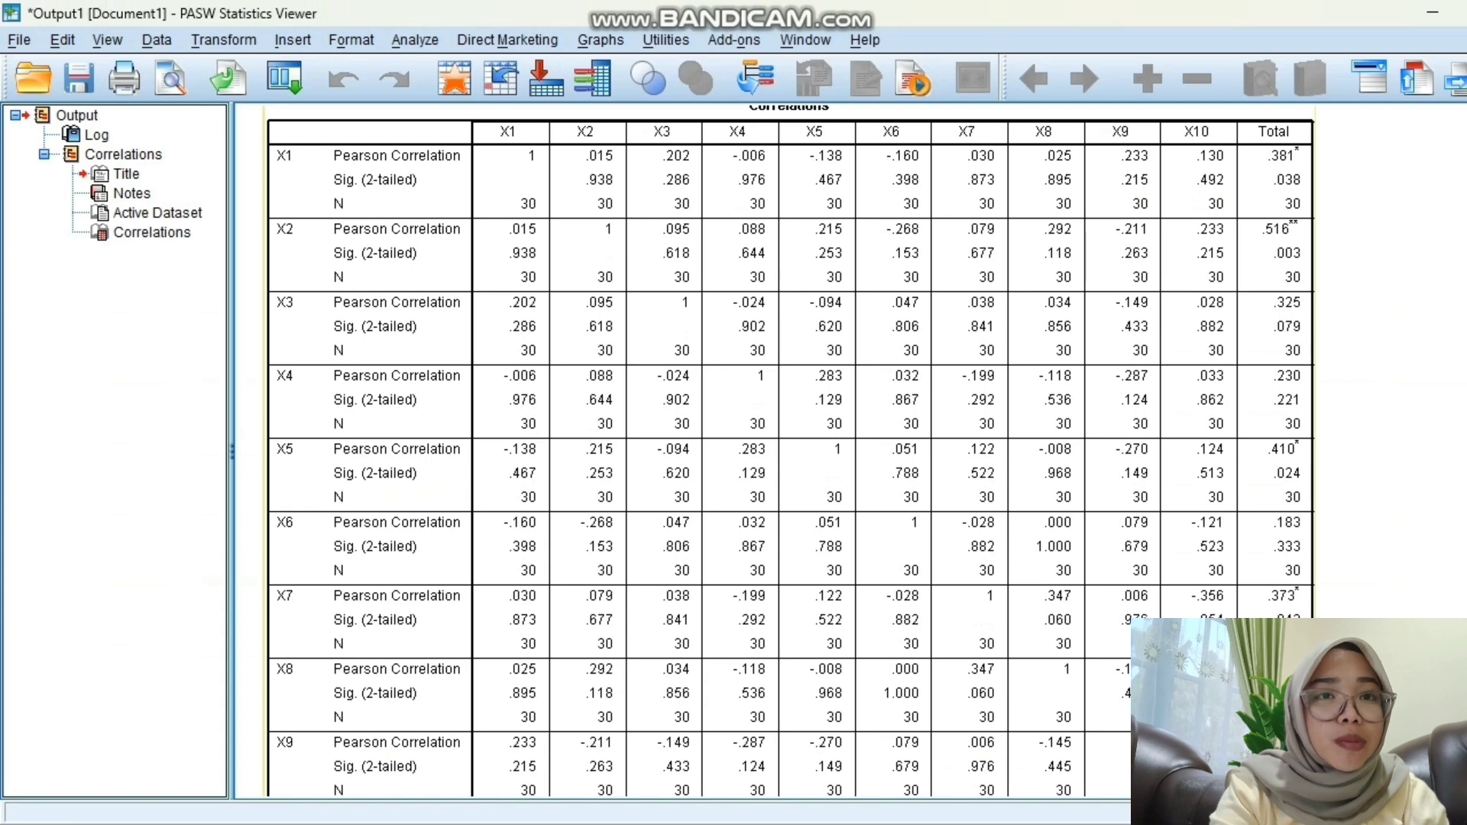
{"action": "scroll", "coordinate": [789, 451], "scroll_direction": "down", "scroll_amount": 5}
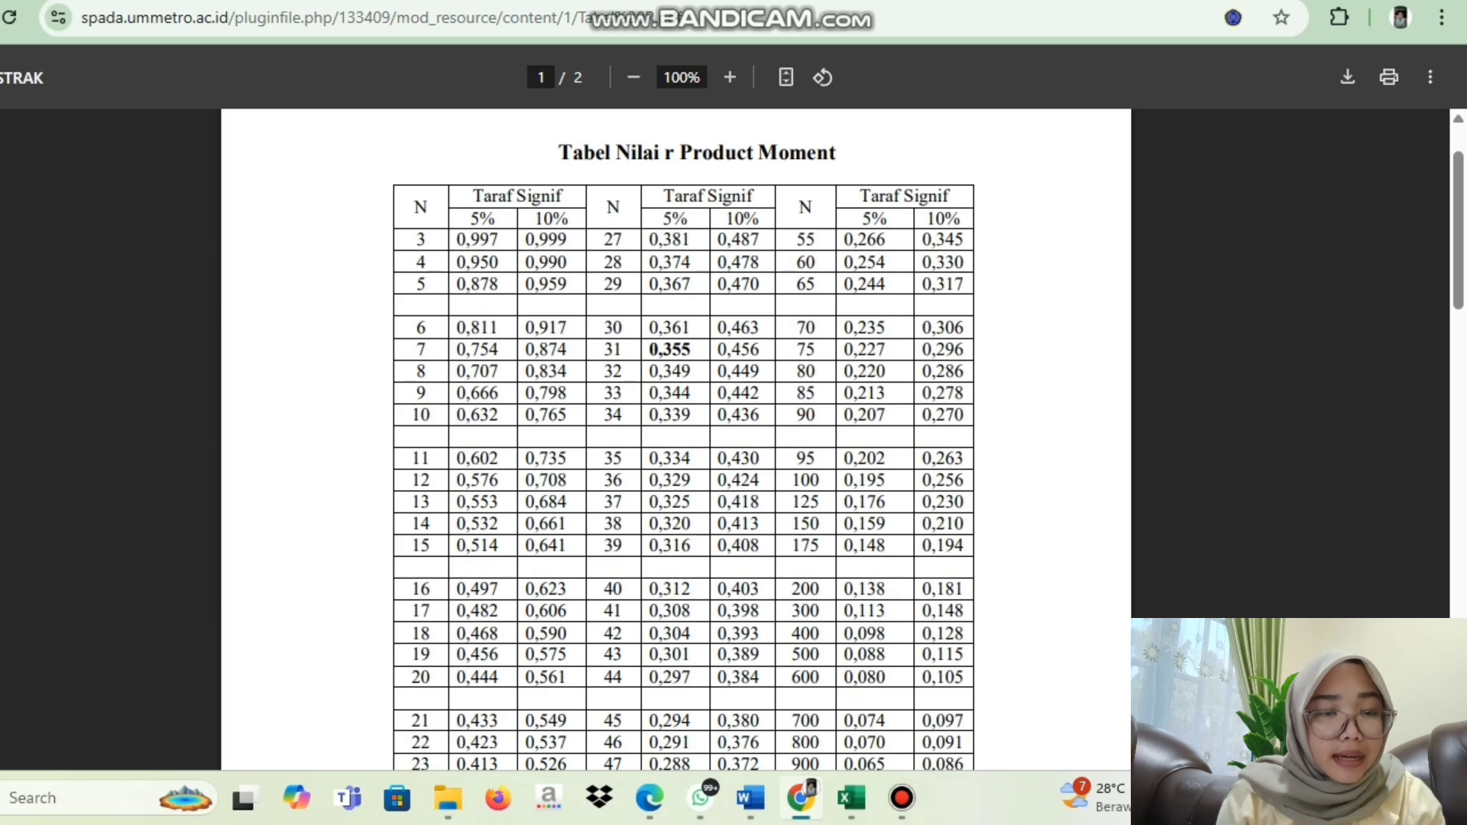
Step: Look up the r product moment value for N = 30 at the 5% significance level in the browser's r table
{"action": "left_click_drag", "start_coordinate": [662, 218], "coordinate": [688, 219]}
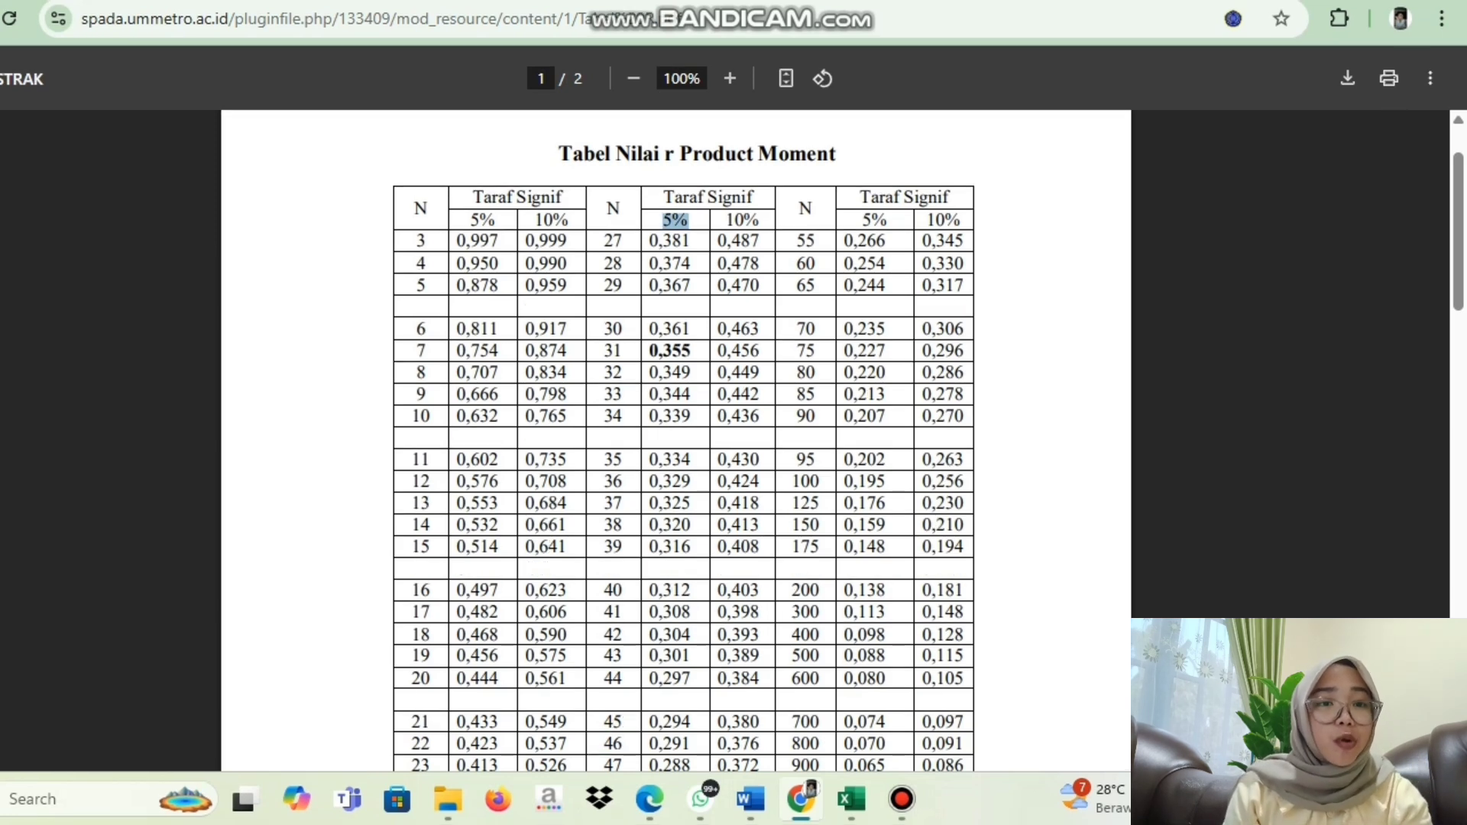
{"action": "left_click", "coordinate": [675, 220]}
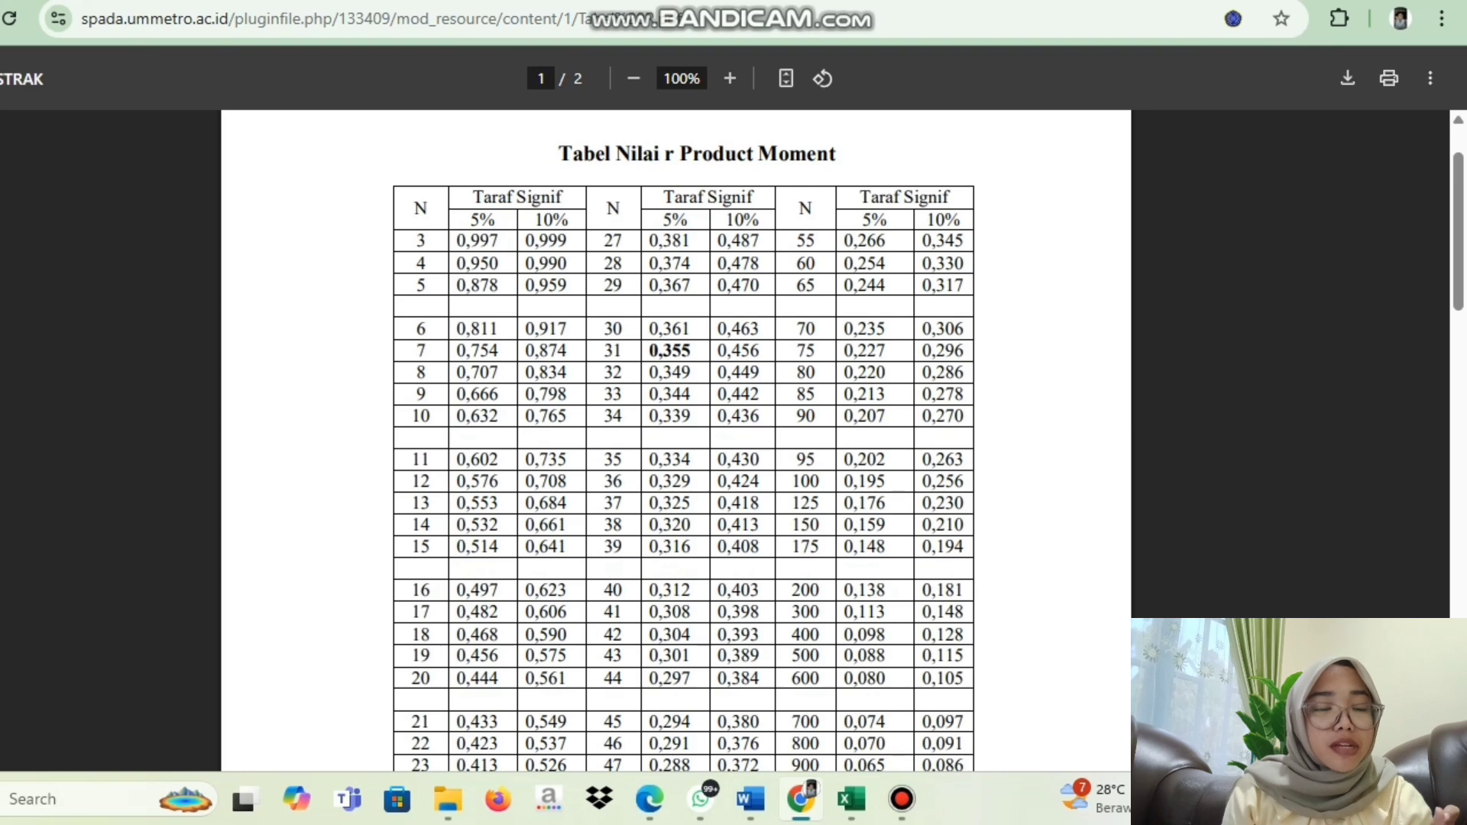
{"action": "left_click_drag", "start_coordinate": [603, 330], "coordinate": [692, 330]}
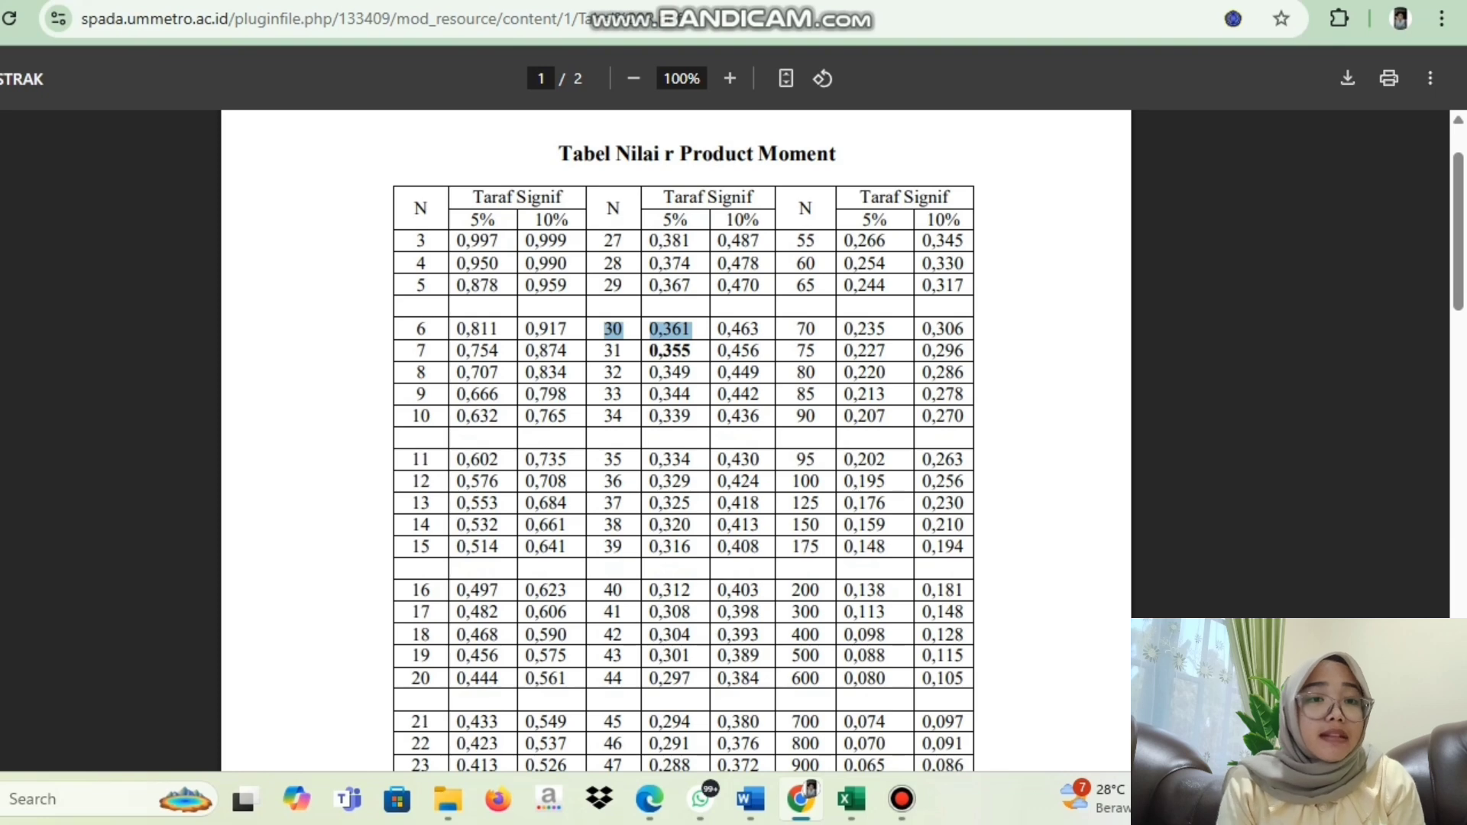
{"action": "left_click", "coordinate": [750, 798]}
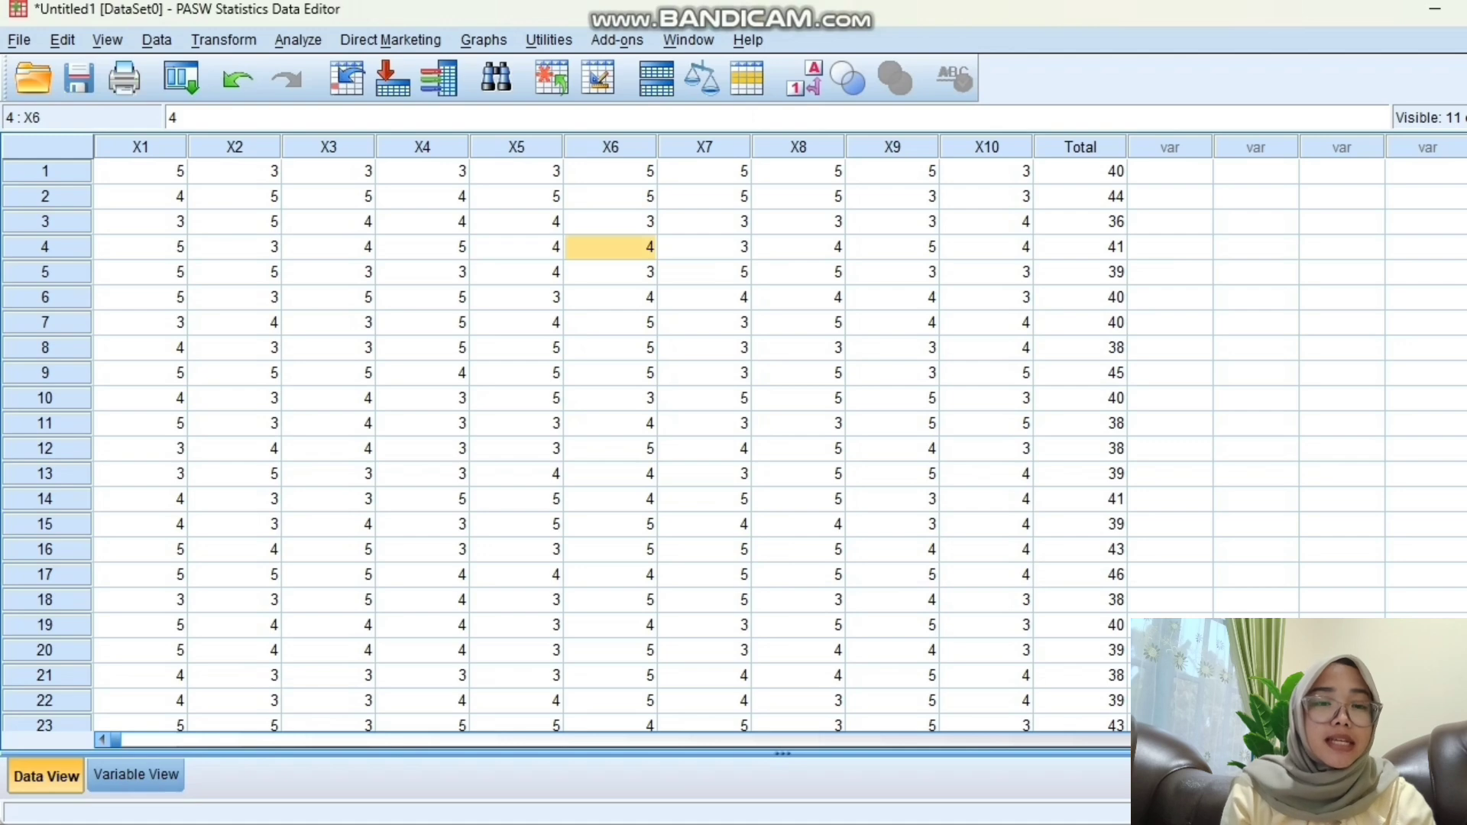
Step: Reopen the Bivariate Correlations analysis for the questionnaire data
{"action": "left_click", "coordinate": [140, 171]}
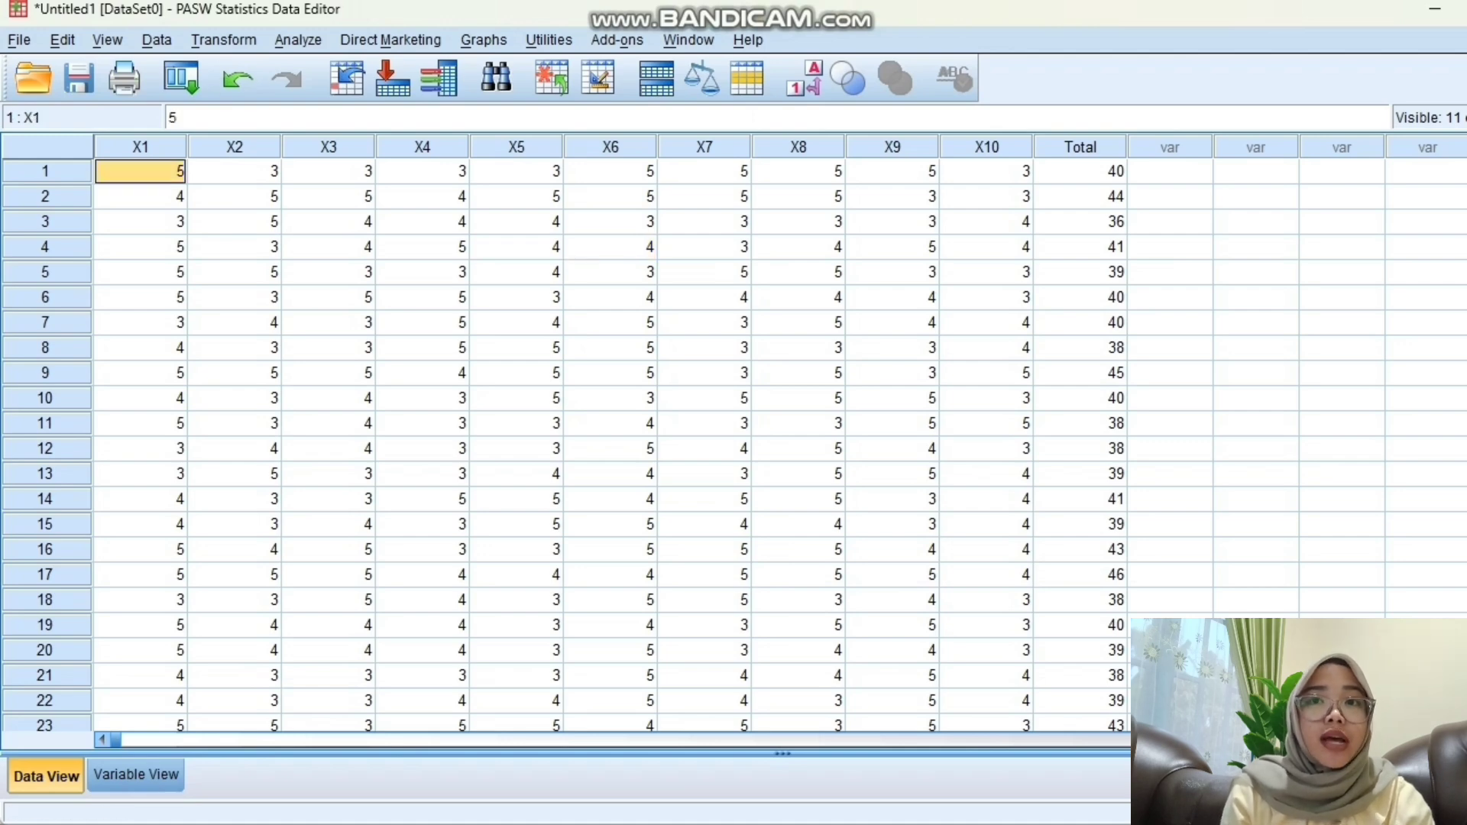
{"action": "left_click", "coordinate": [298, 40]}
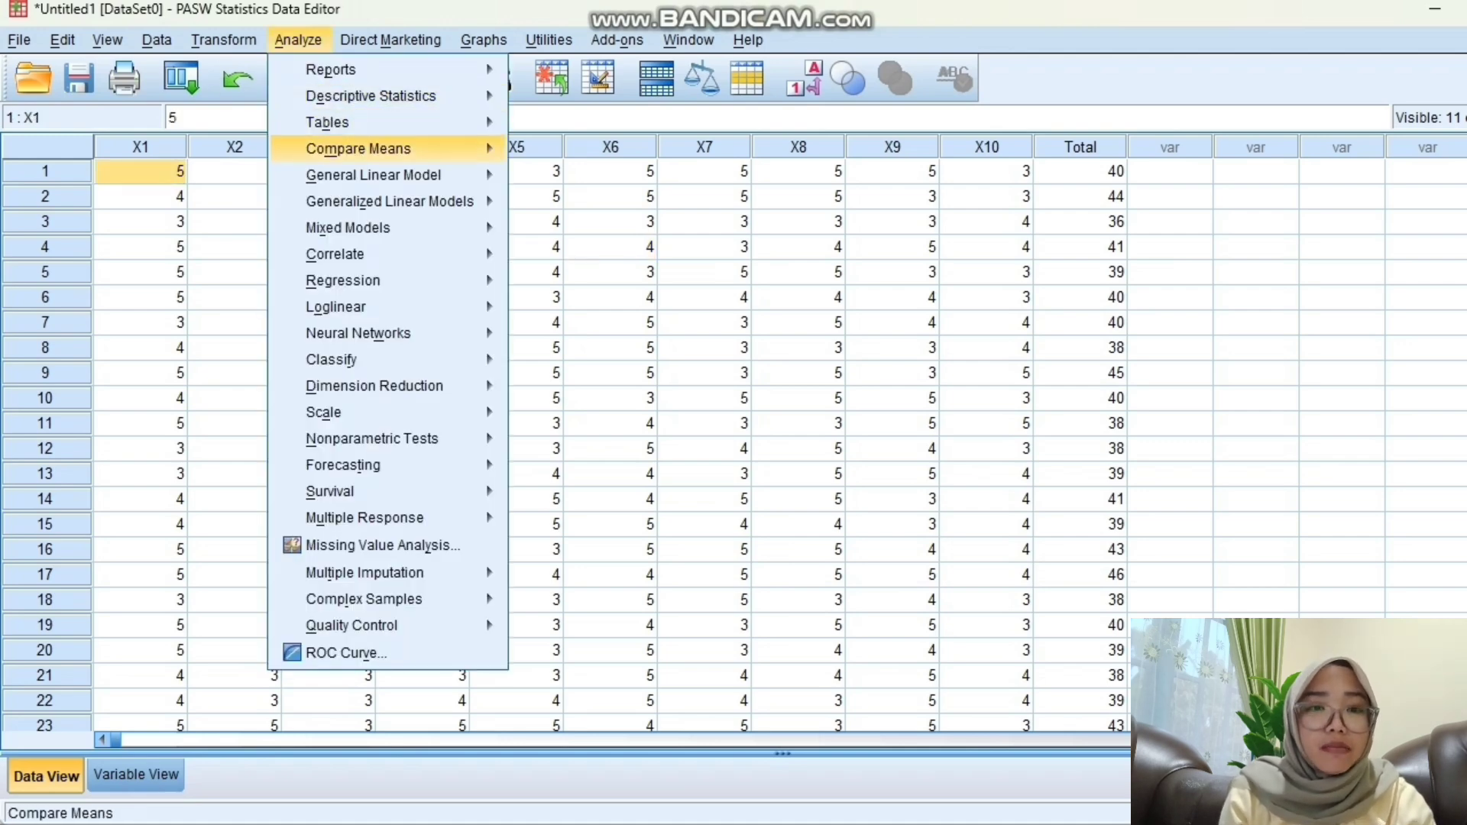
{"action": "mouse_move", "coordinate": [334, 255]}
{"action": "key", "text": "Return"}
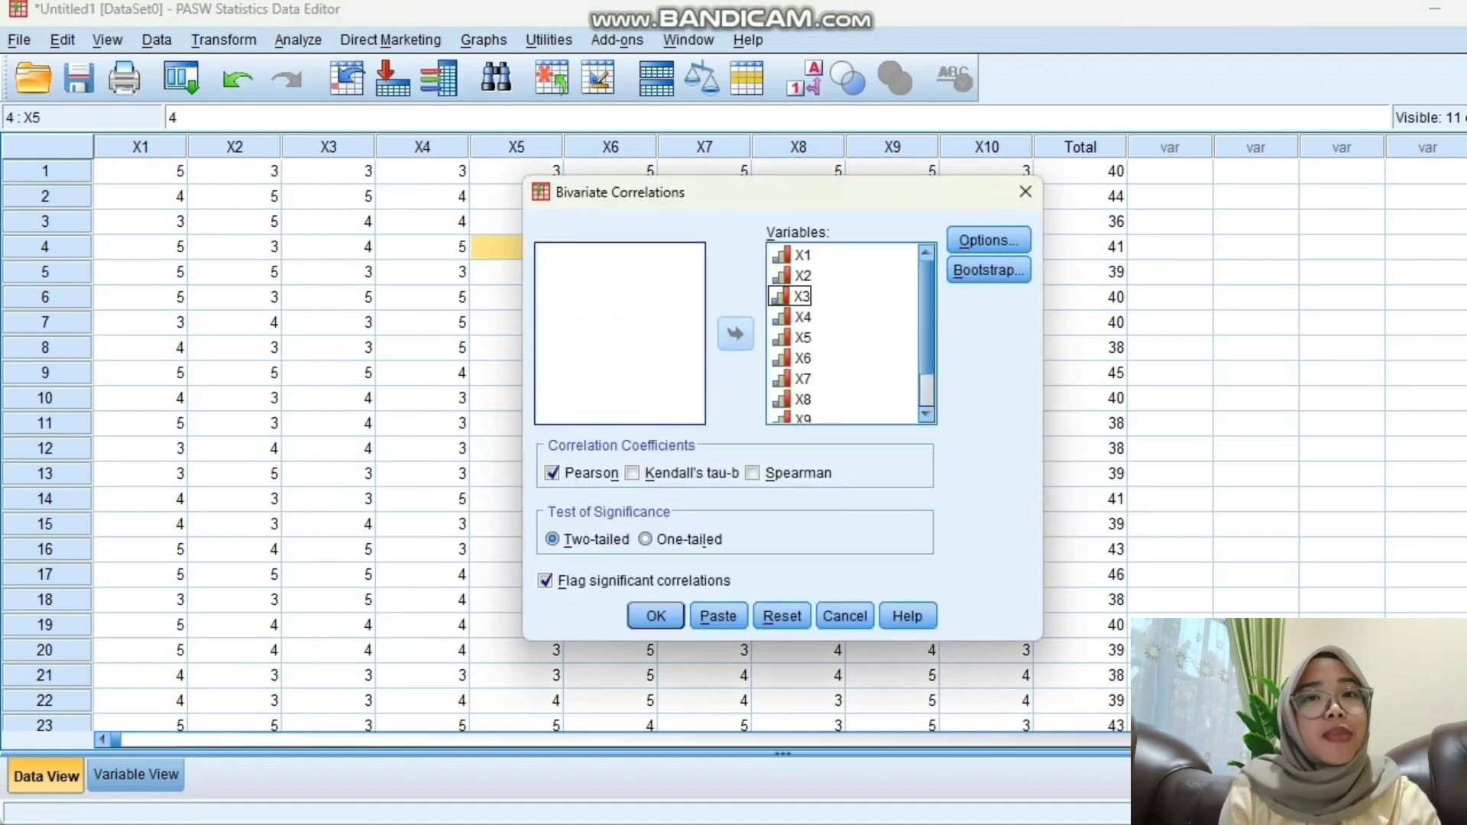
Step: Remove X3, X4, X6, X9 and X10 from the variables and rerun the two-tailed Pearson correlation
{"action": "left_click", "coordinate": [802, 297]}
{"action": "left_click", "coordinate": [736, 334]}
{"action": "left_click", "coordinate": [802, 296]}
{"action": "left_click", "coordinate": [736, 334]}
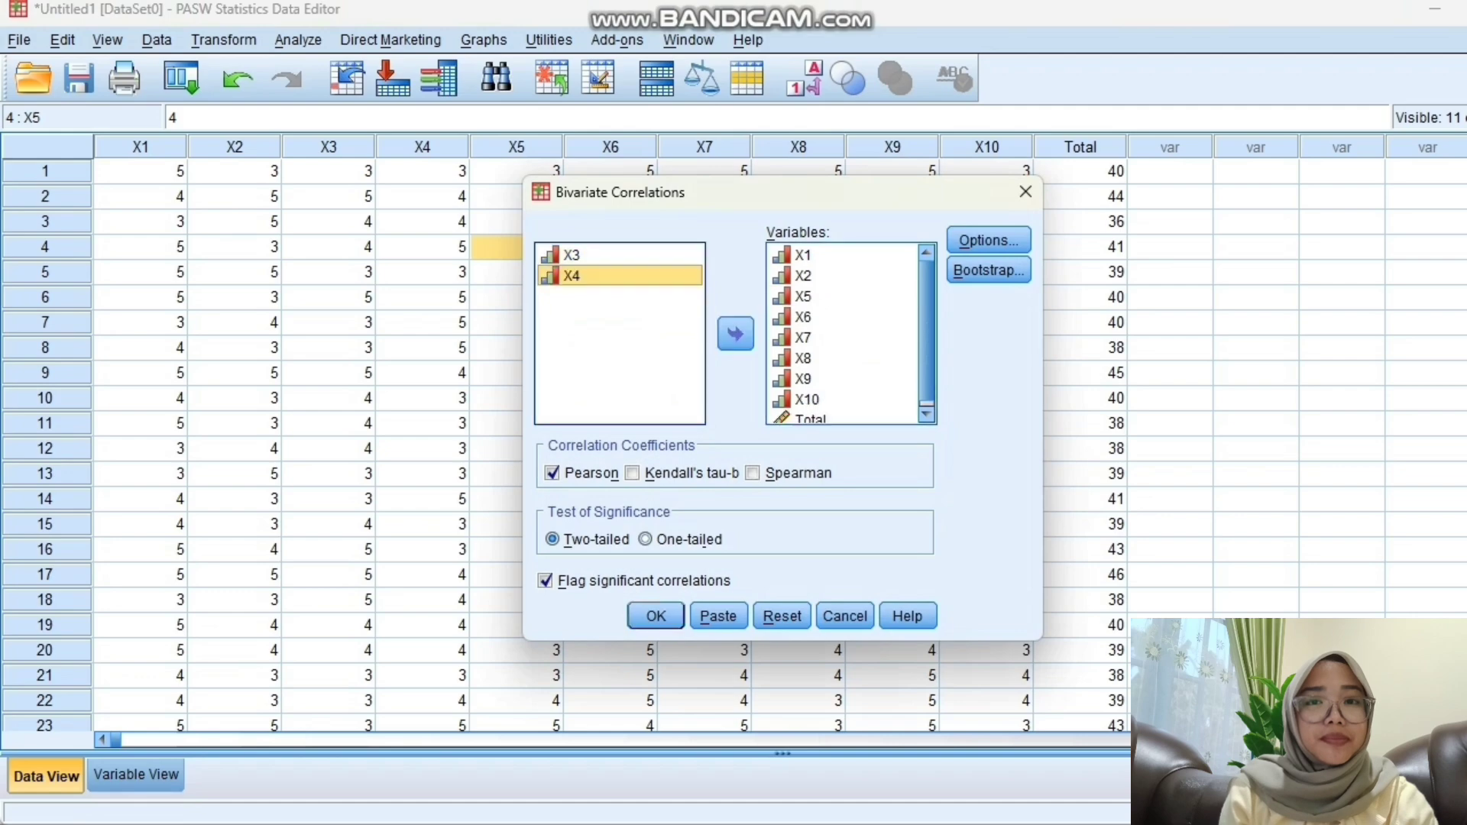
{"action": "left_click", "coordinate": [802, 318]}
{"action": "left_click", "coordinate": [736, 334]}
{"action": "left_click", "coordinate": [806, 379]}
{"action": "left_click", "coordinate": [736, 334]}
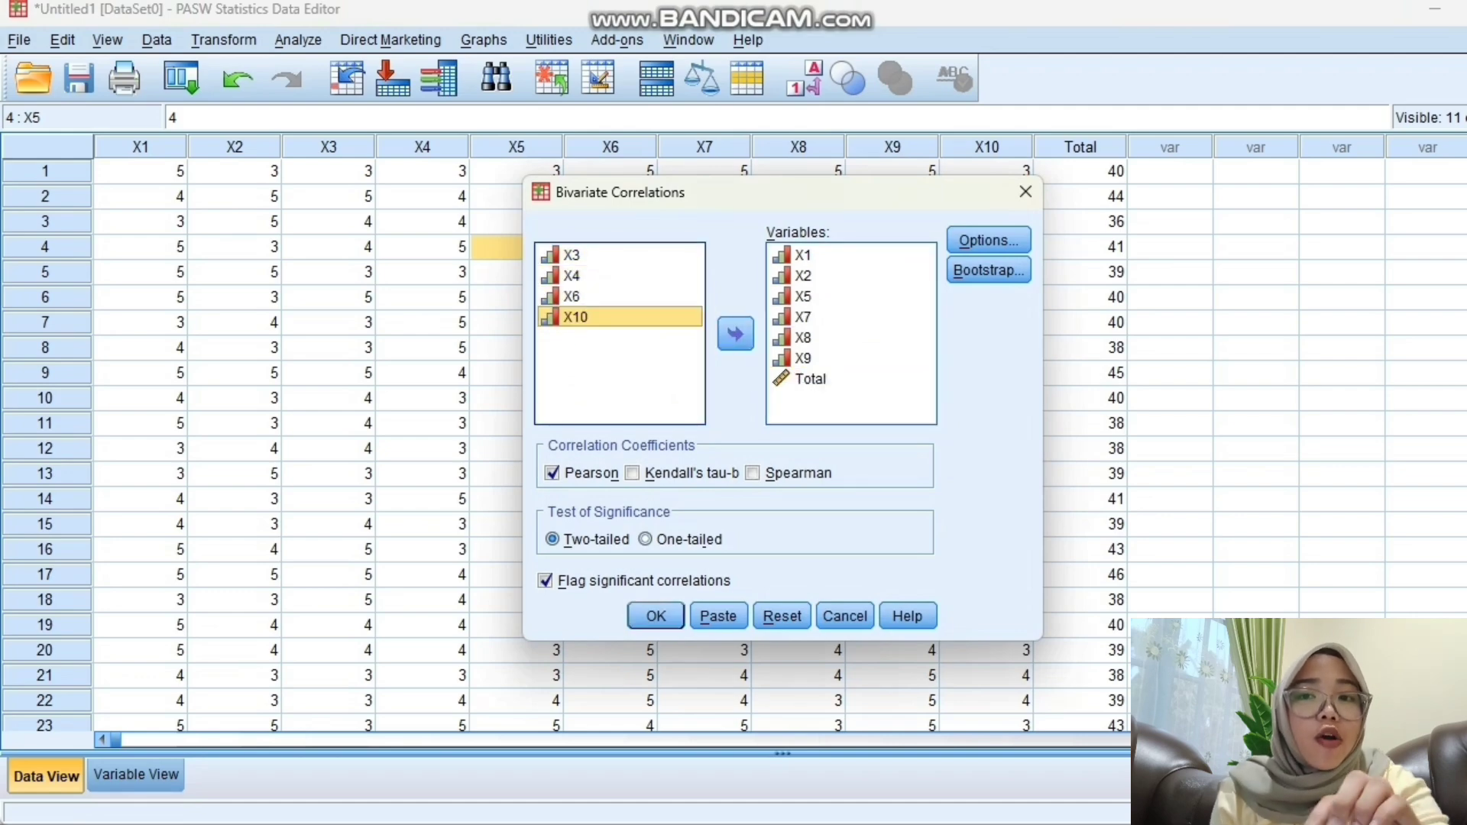
{"action": "left_click", "coordinate": [803, 358]}
{"action": "left_click", "coordinate": [736, 334]}
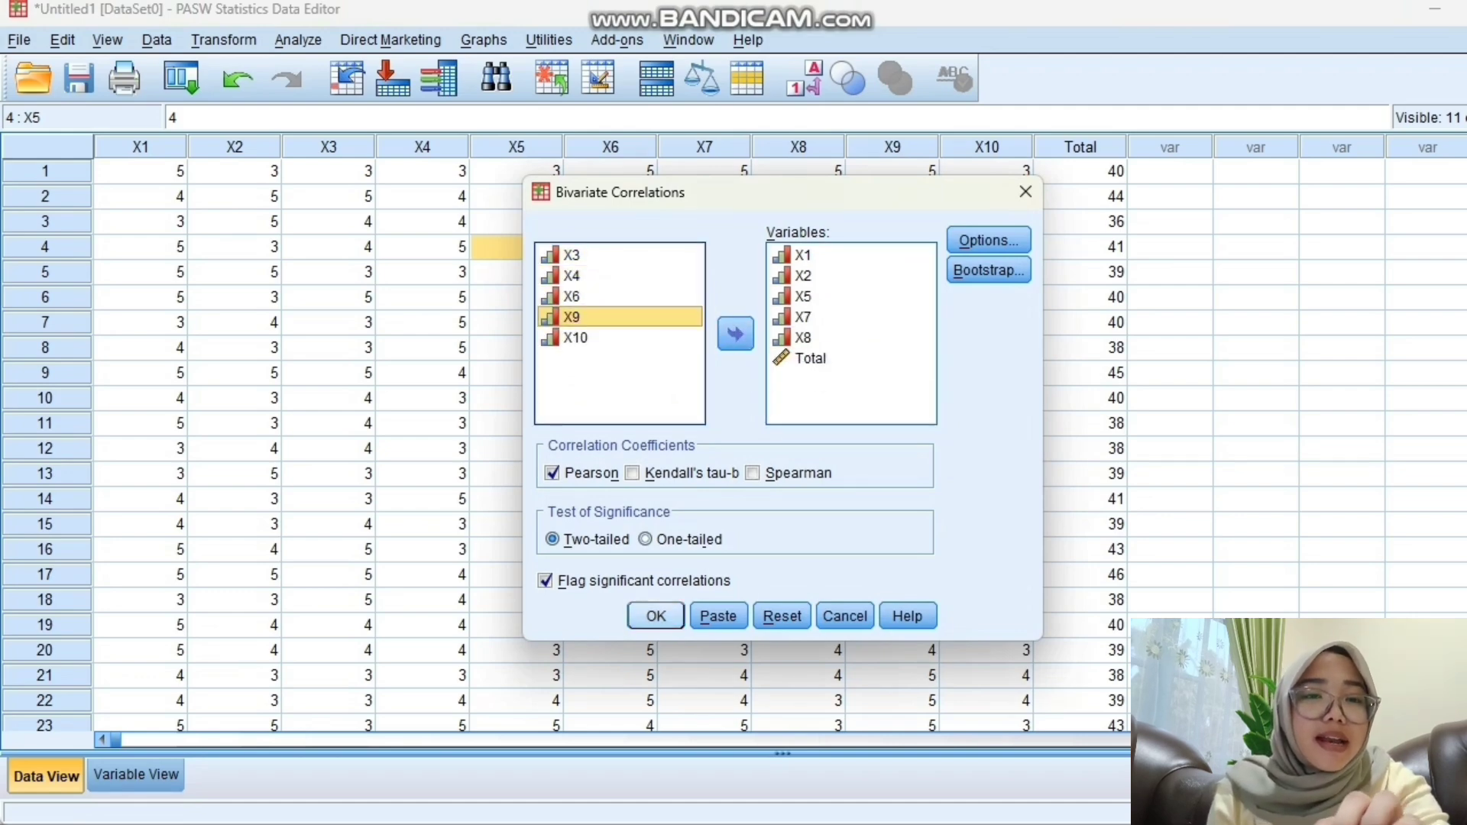
{"action": "left_click", "coordinate": [655, 616]}
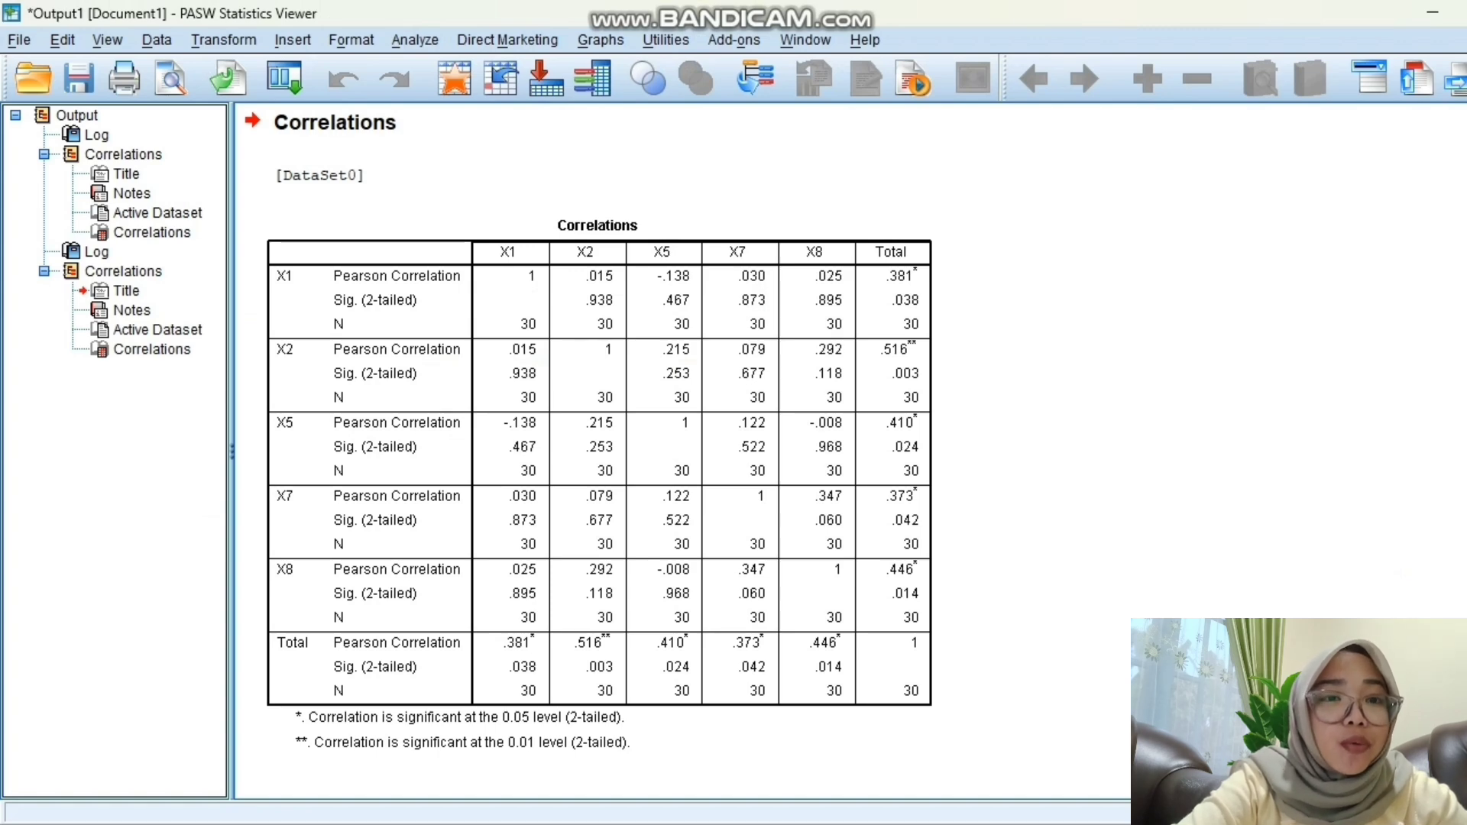
{"action": "scroll", "coordinate": [599, 481], "scroll_direction": "down", "scroll_amount": 1}
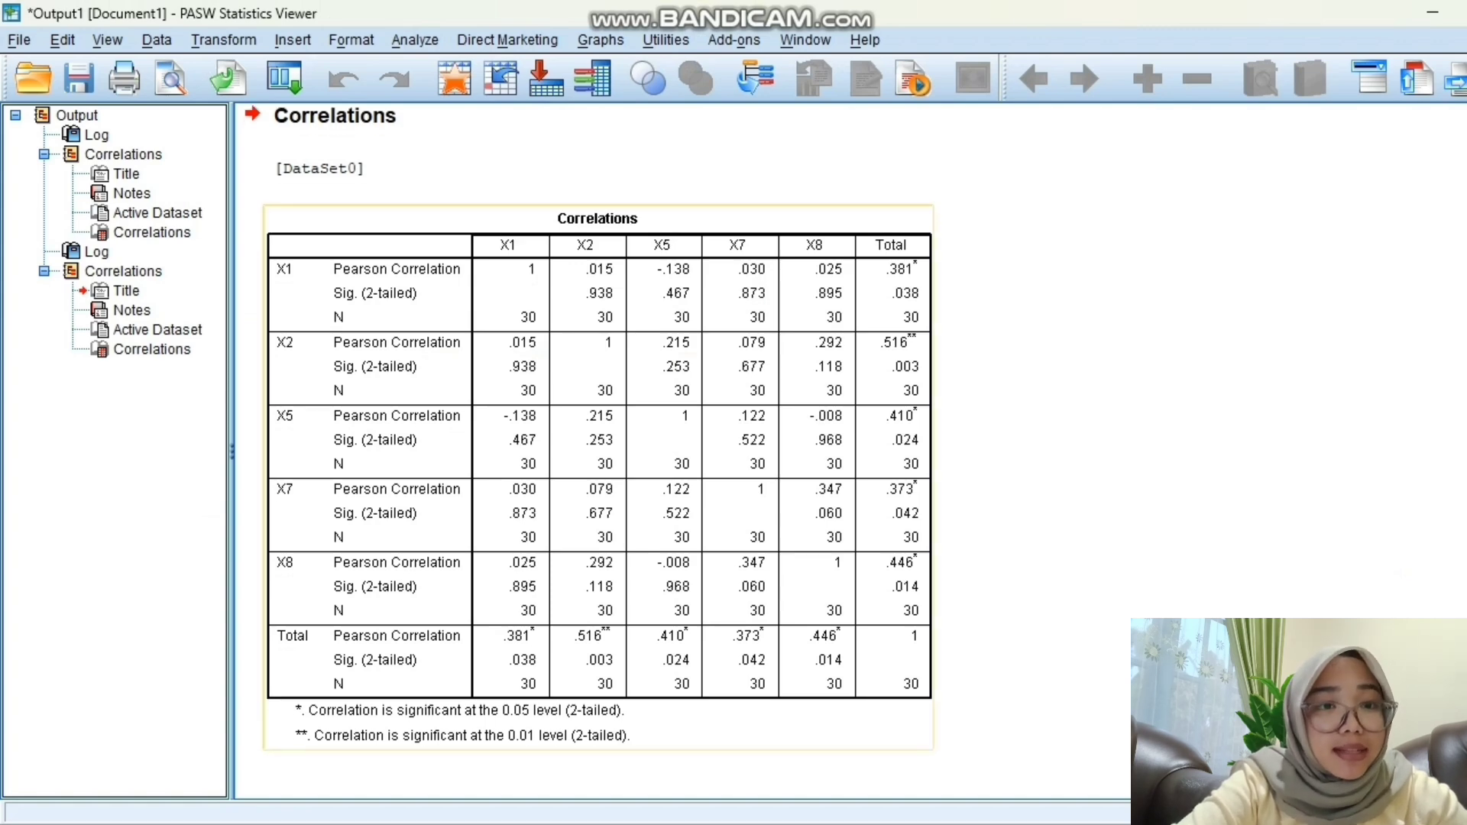
Step: Return to the data values and set up a Reliability Analysis with X1 to X10 as items, leaving out Total
{"action": "key", "text": "alt+Tab"}
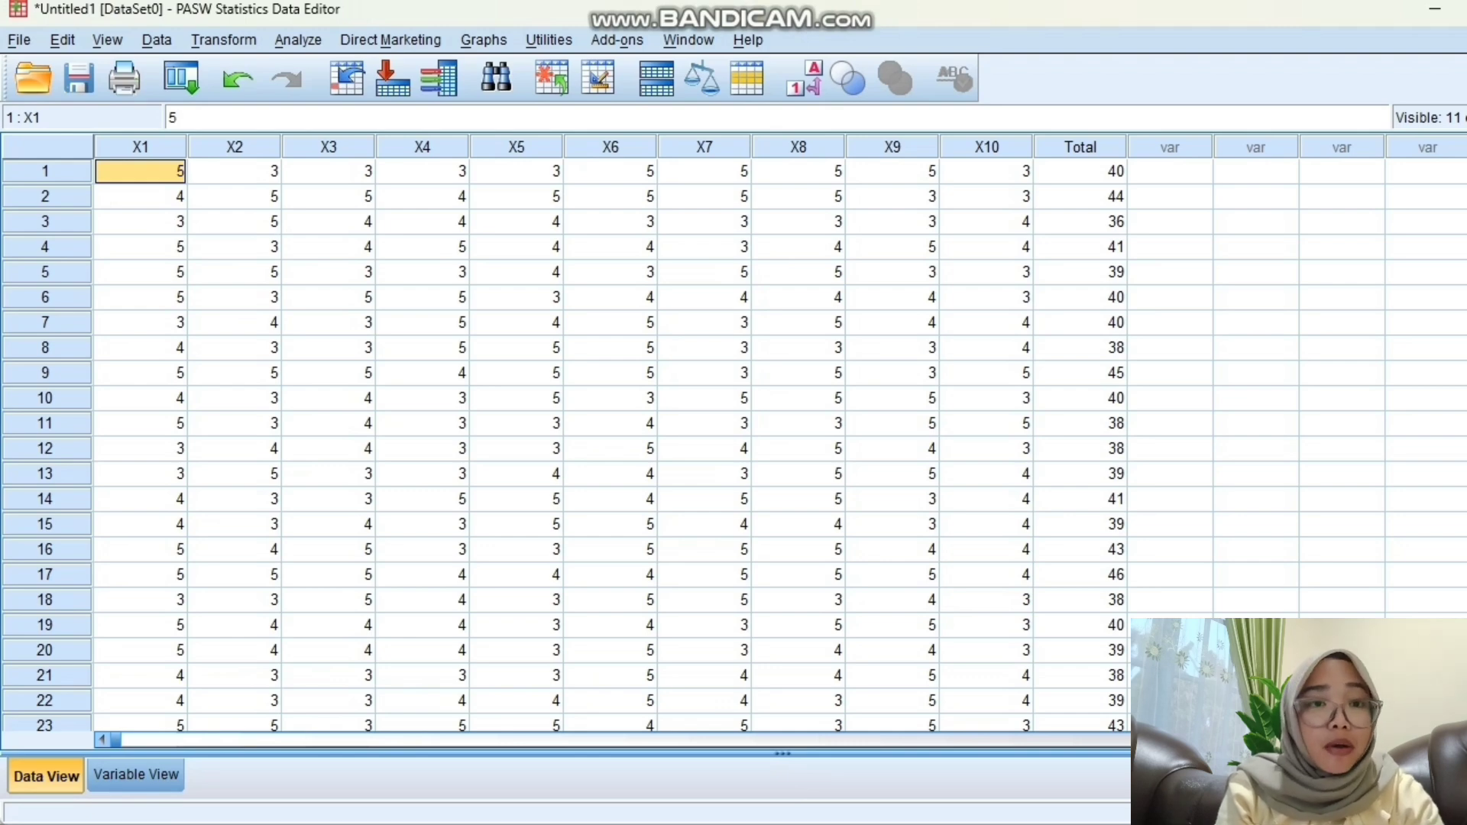
{"action": "left_click", "coordinate": [298, 40]}
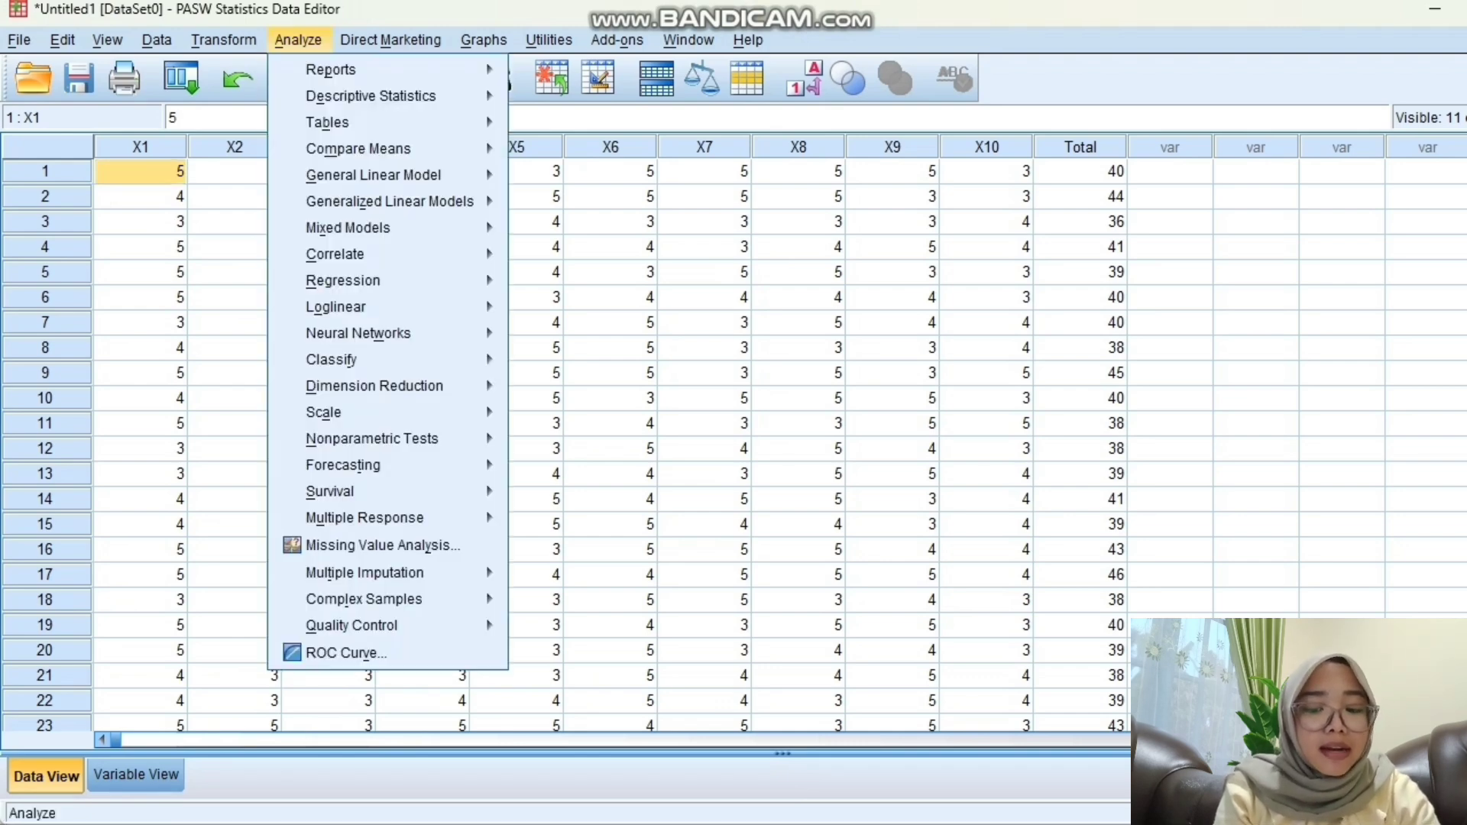
{"action": "mouse_move", "coordinate": [386, 412]}
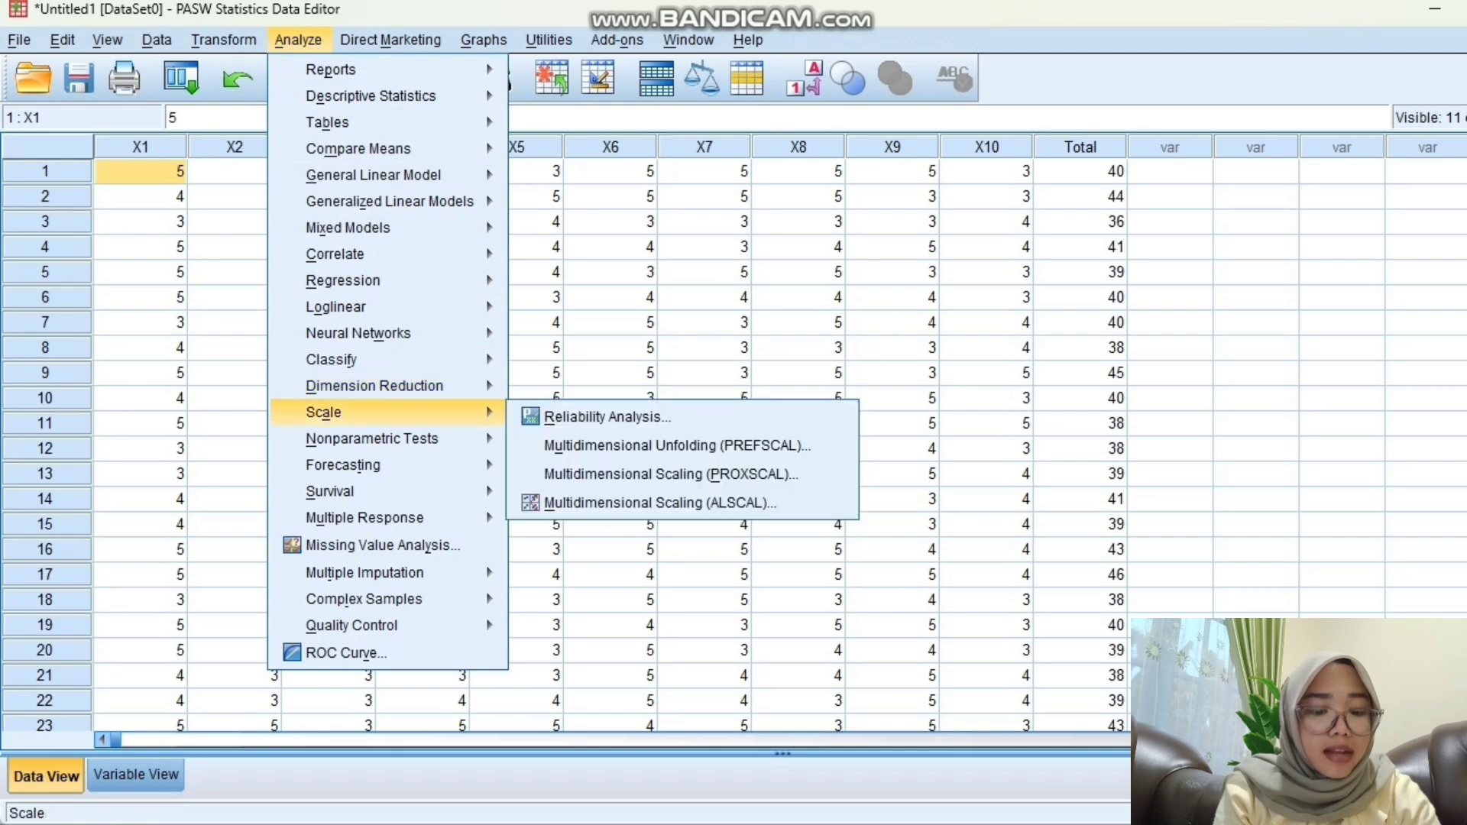
{"action": "key", "text": "Return"}
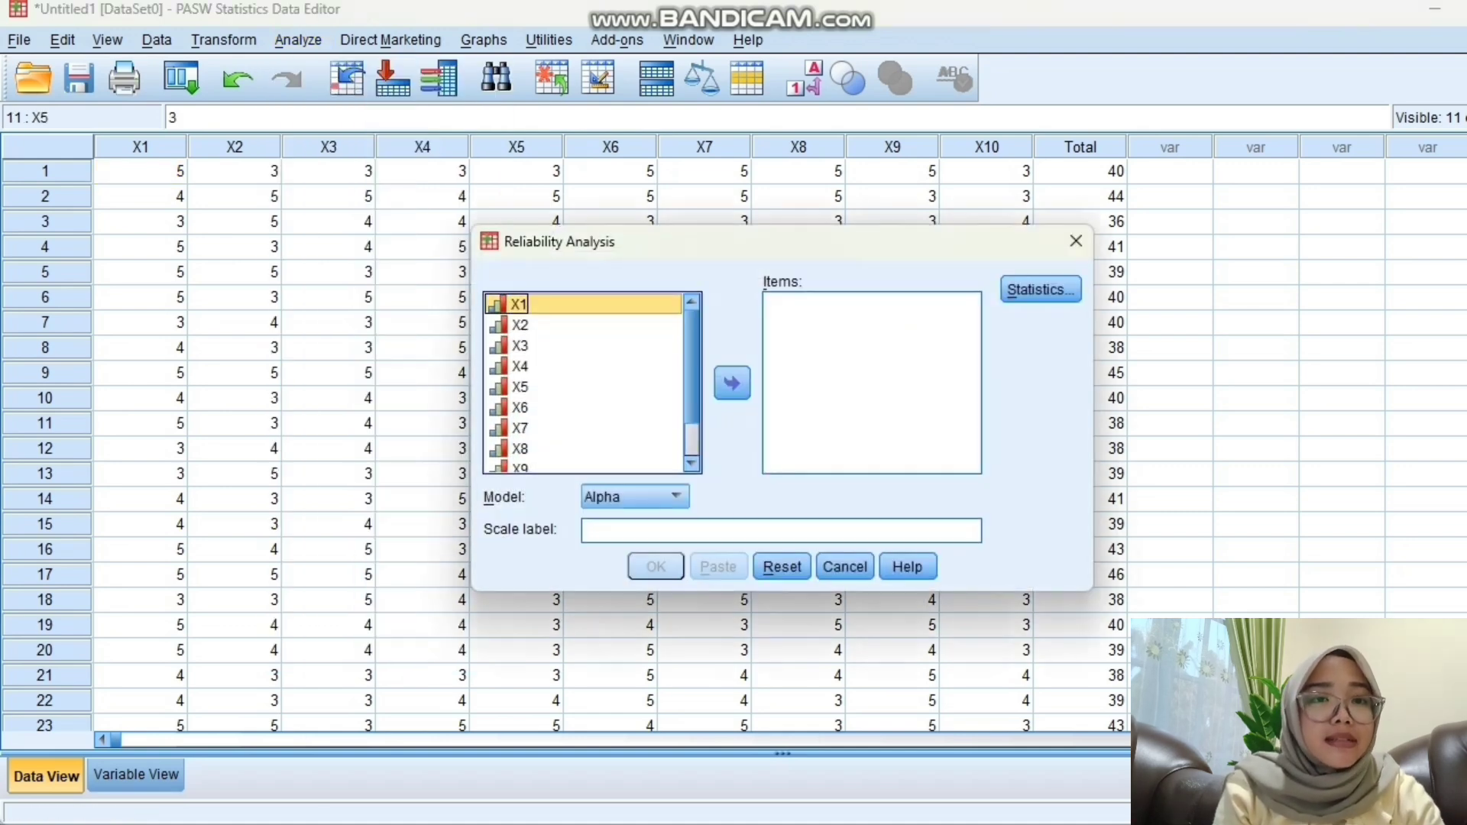
{"action": "key", "text": "ctrl+a"}
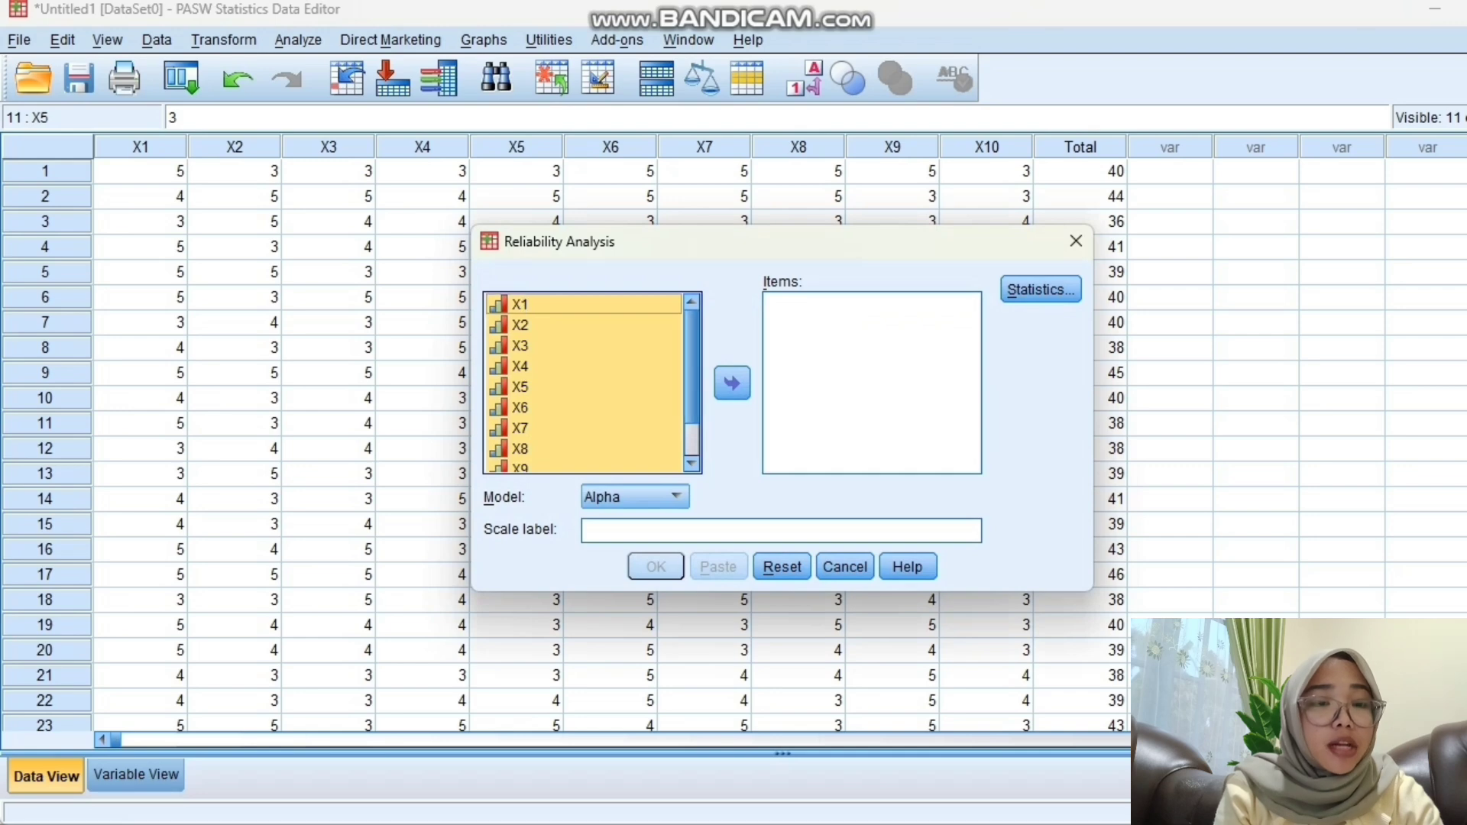
{"action": "key", "text": "Tab"}
{"action": "key", "text": "space"}
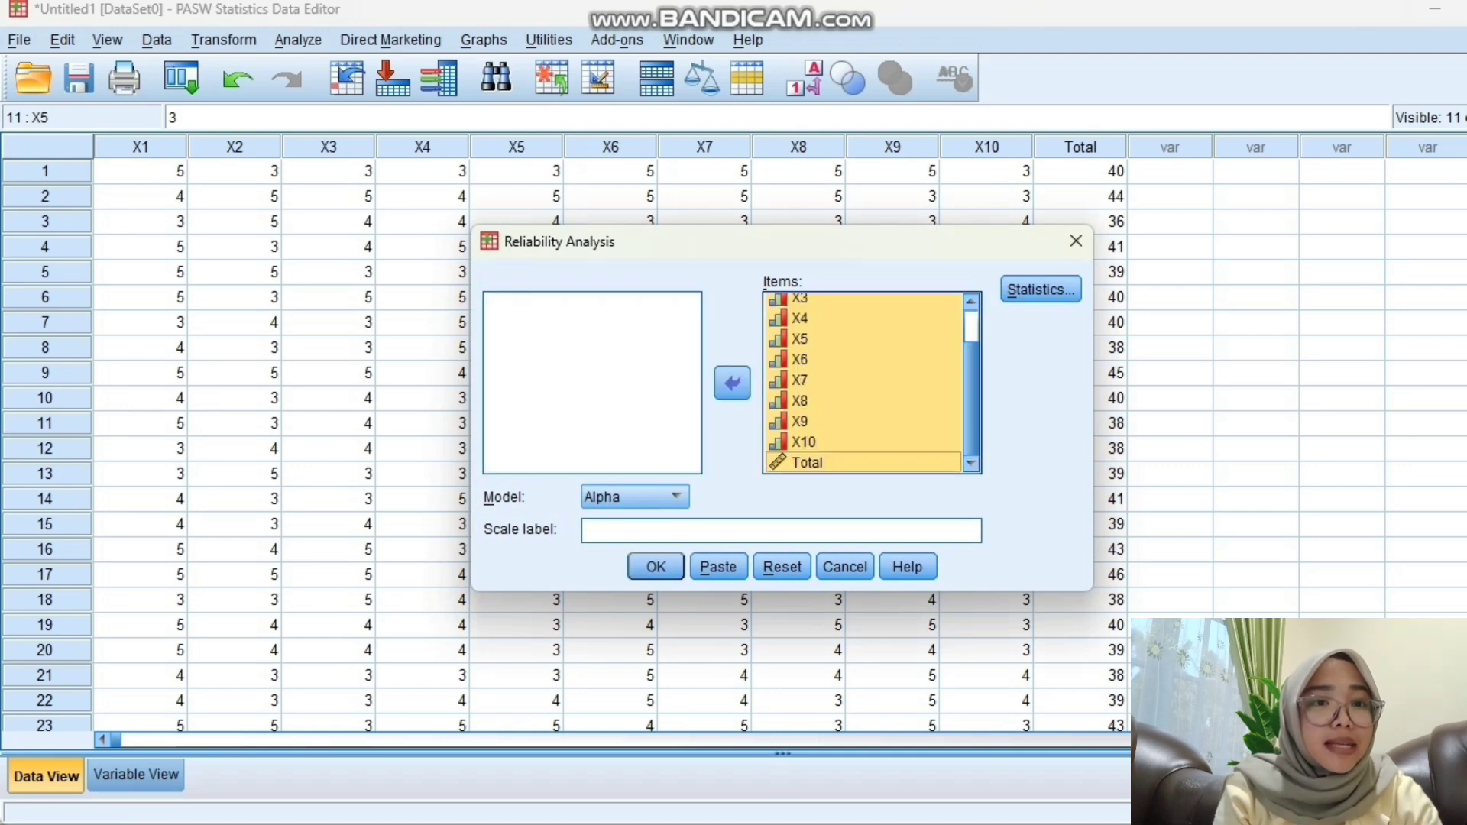
{"action": "left_click", "coordinate": [808, 462]}
{"action": "left_click", "coordinate": [732, 383]}
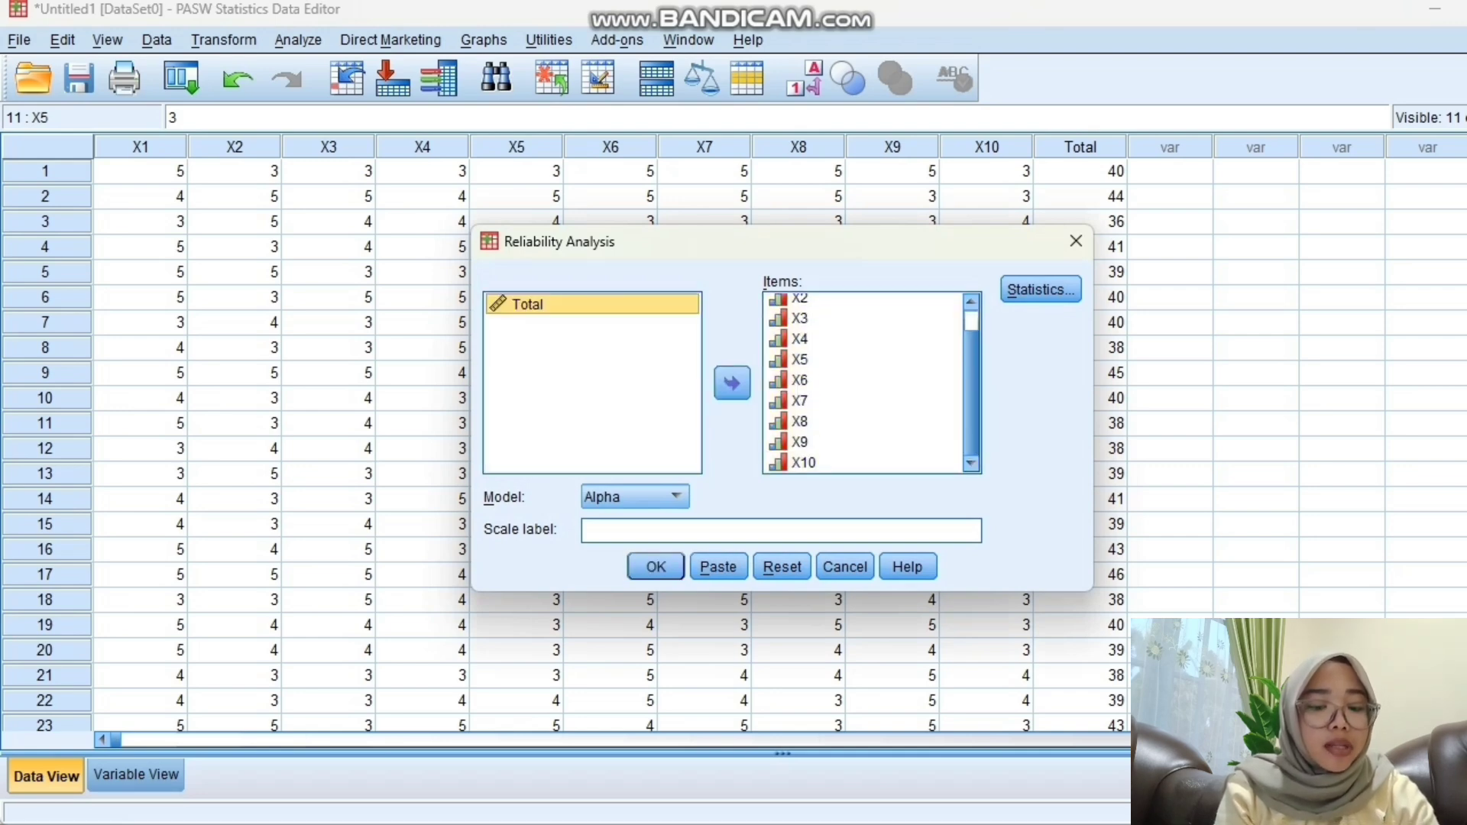
Step: Request the Scale if item deleted descriptives and run the reliability analysis with the Alpha model
{"action": "key", "text": "Tab"}
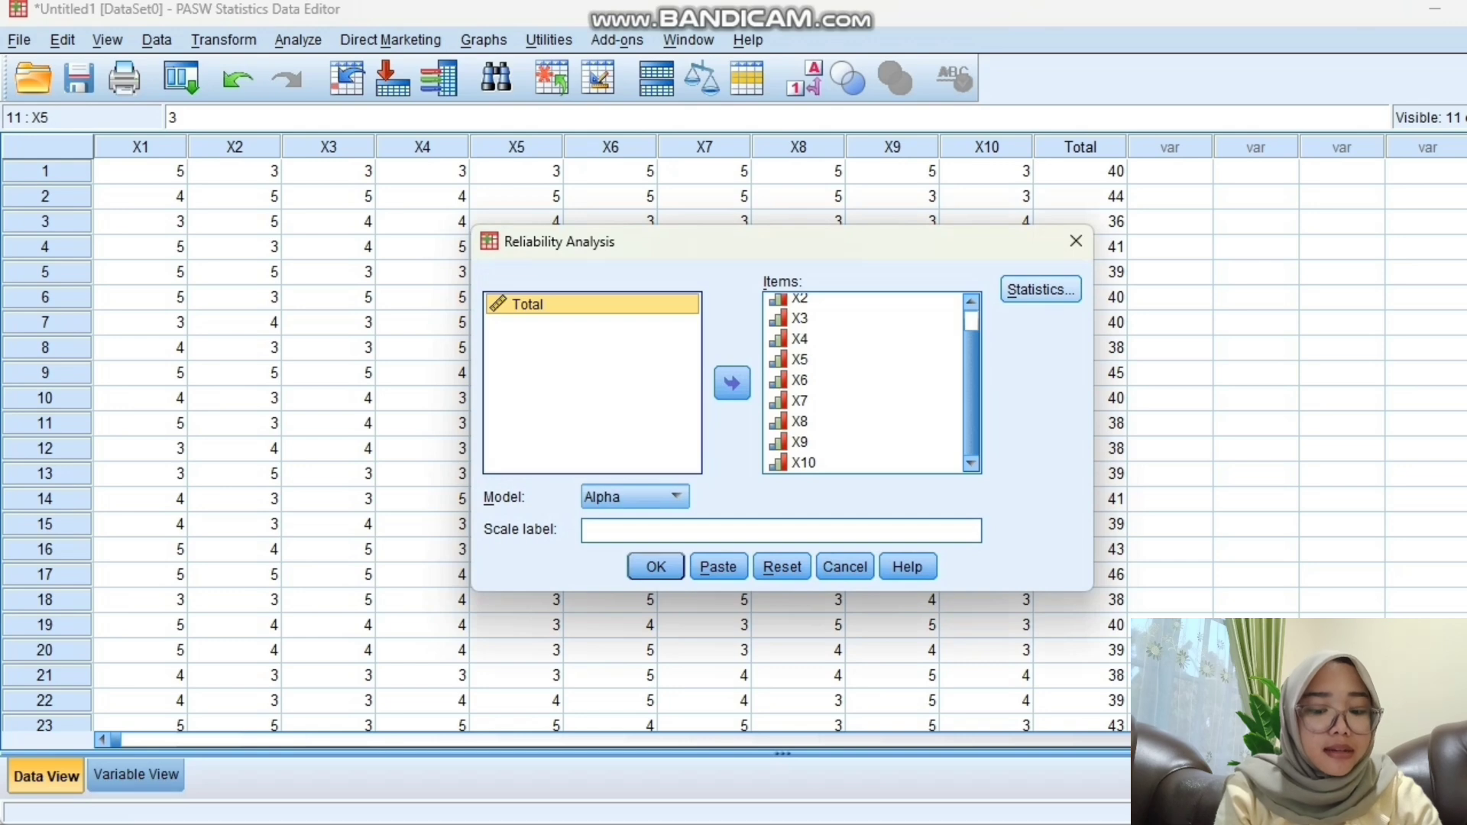
{"action": "key", "text": "space"}
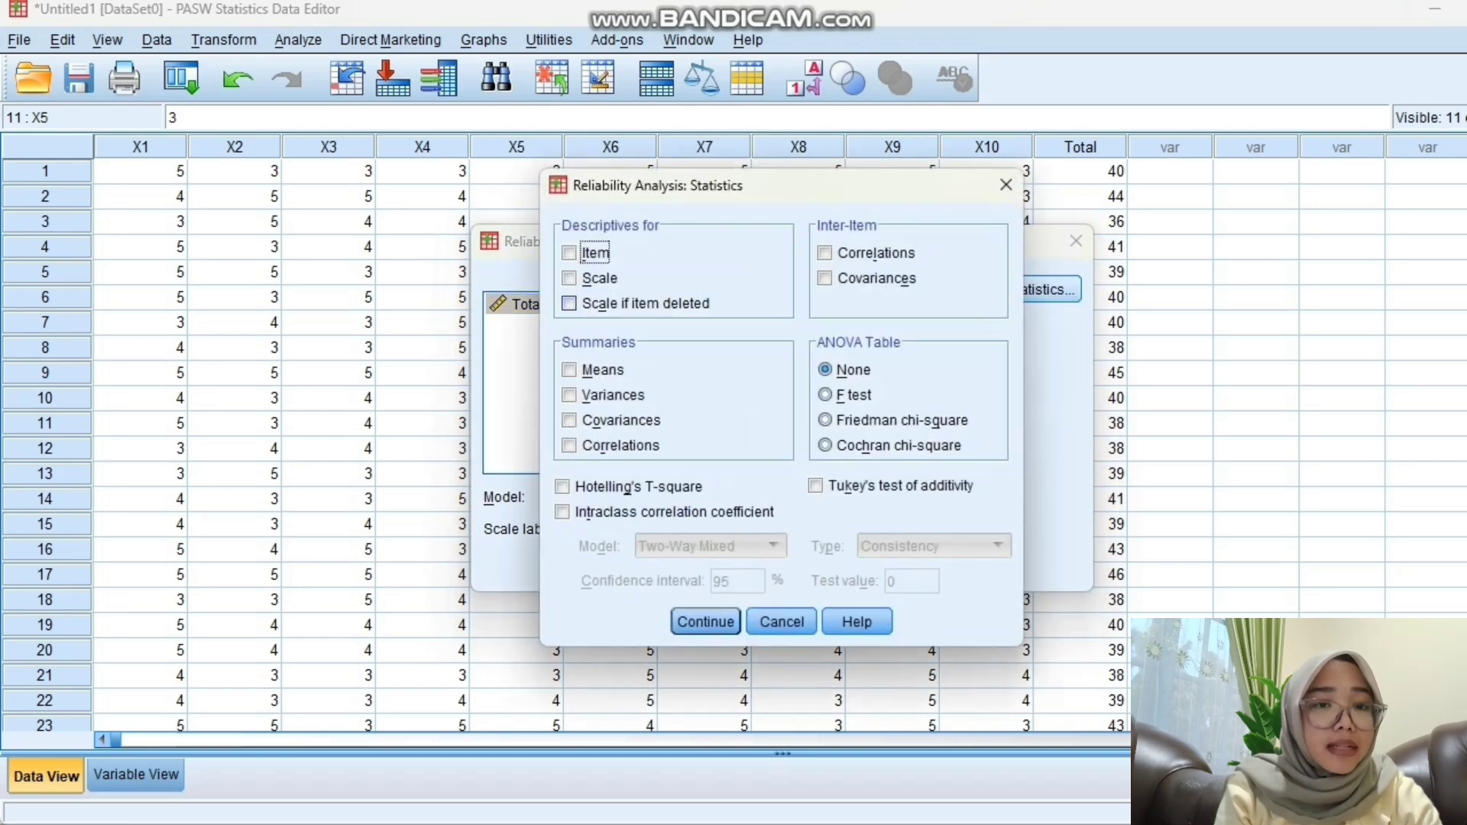
{"action": "left_click", "coordinate": [569, 304]}
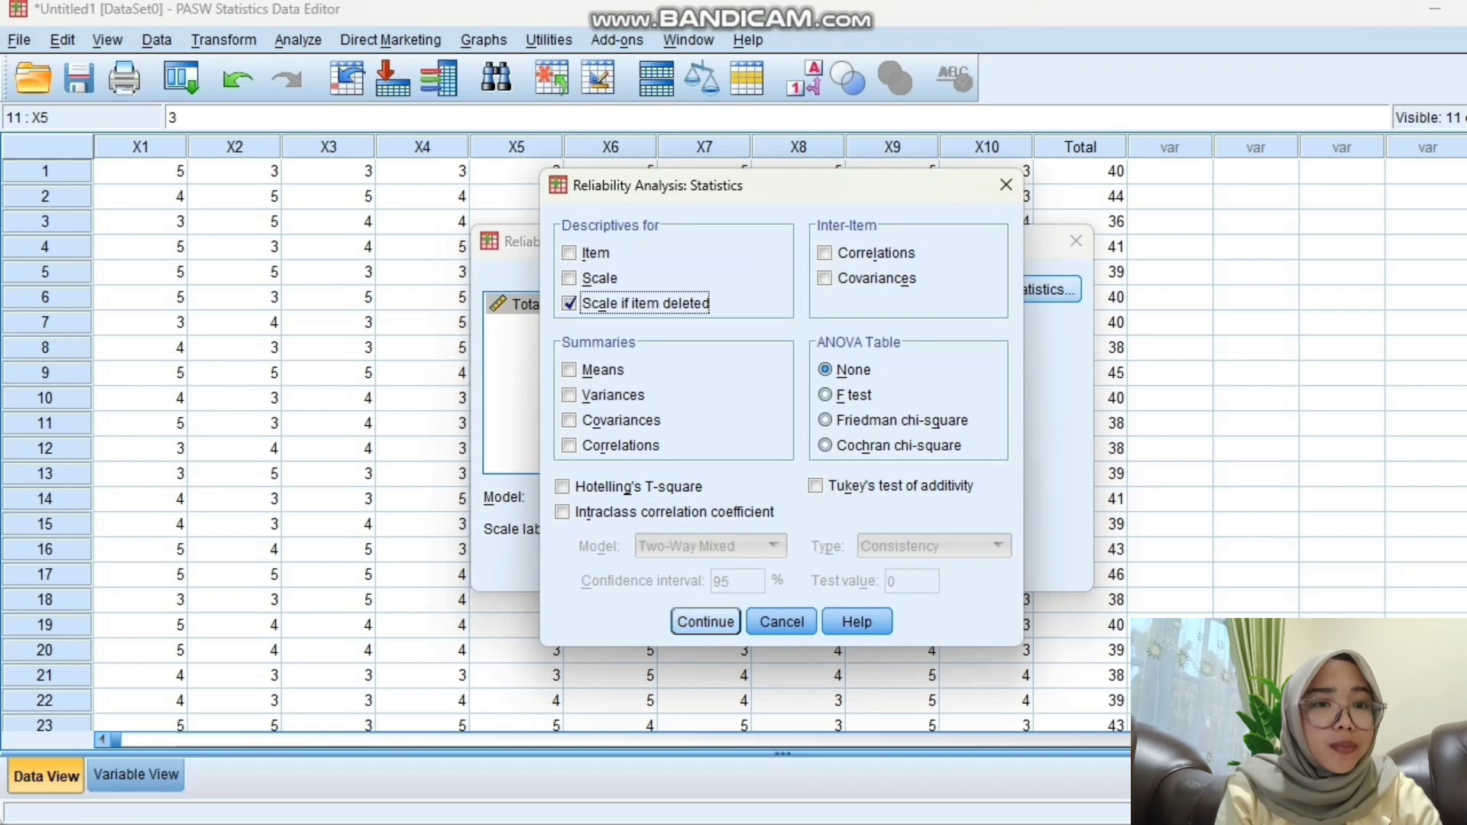
{"action": "left_click", "coordinate": [705, 622]}
{"action": "left_click", "coordinate": [656, 566]}
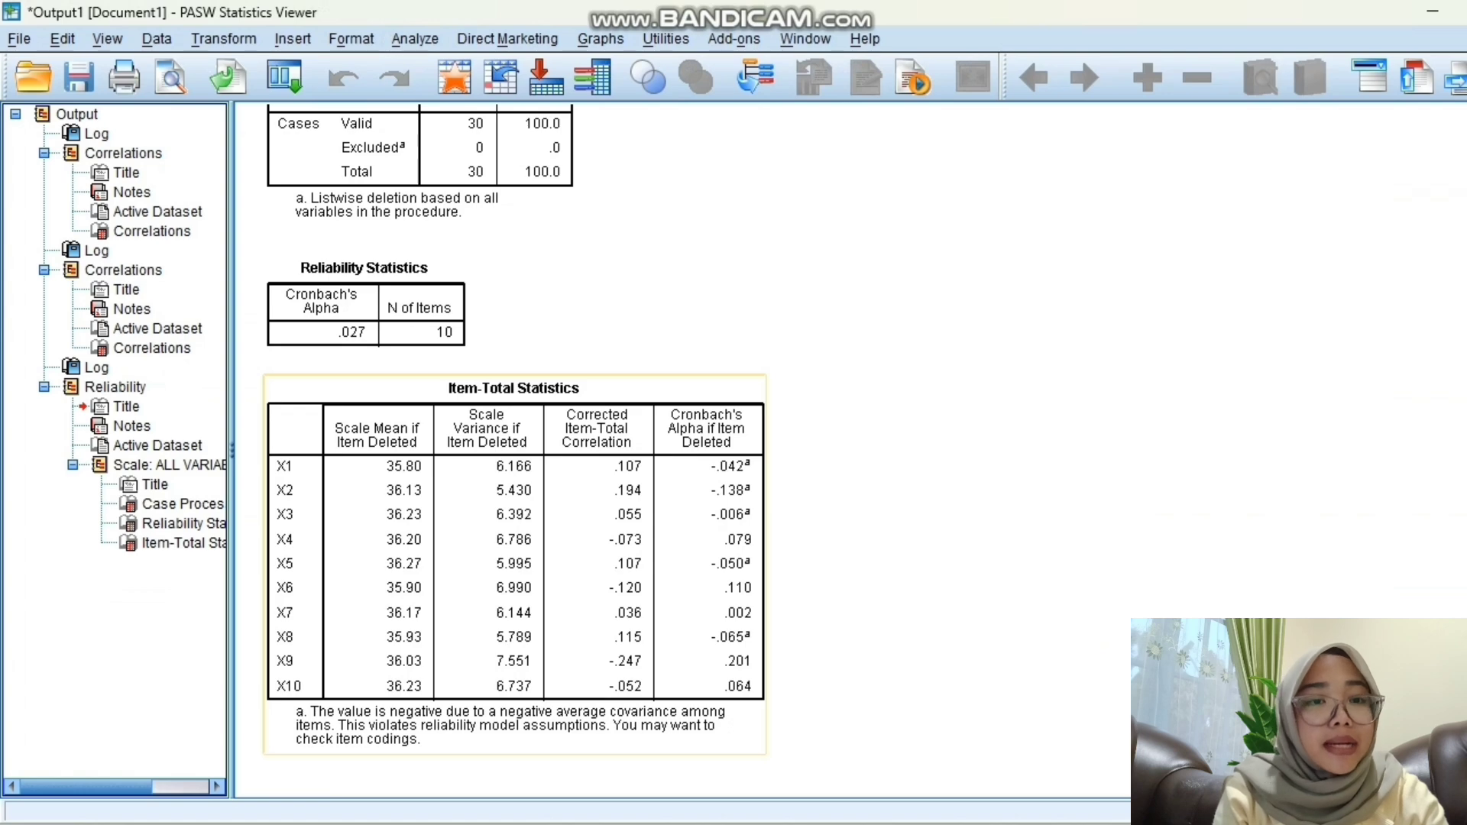
Step: Go back to the data set from the output and reopen the Reliability Analysis
{"action": "mouse_move", "coordinate": [1000, 798]}
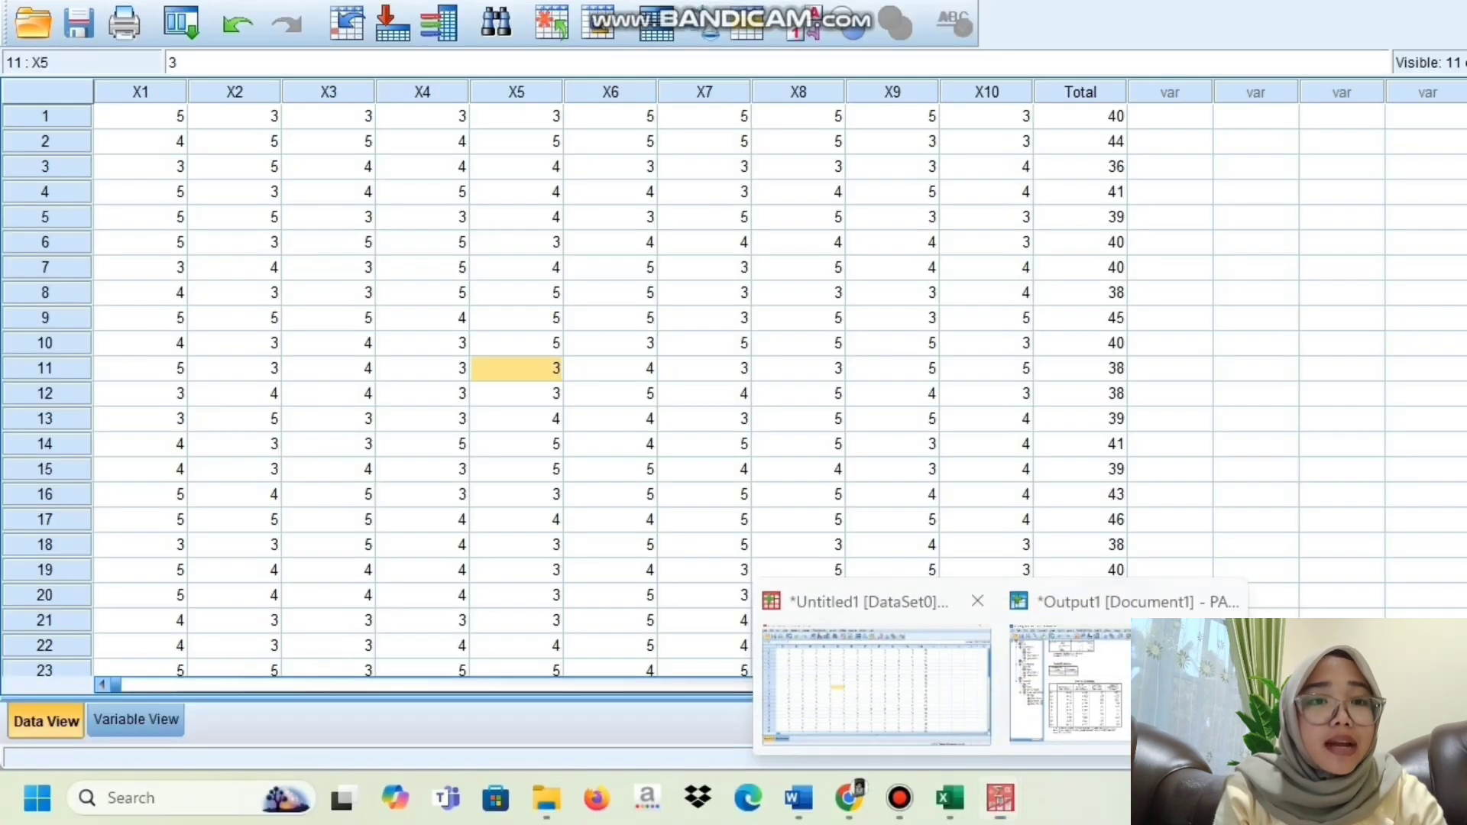
{"action": "left_click", "coordinate": [877, 680]}
{"action": "left_click", "coordinate": [298, 40]}
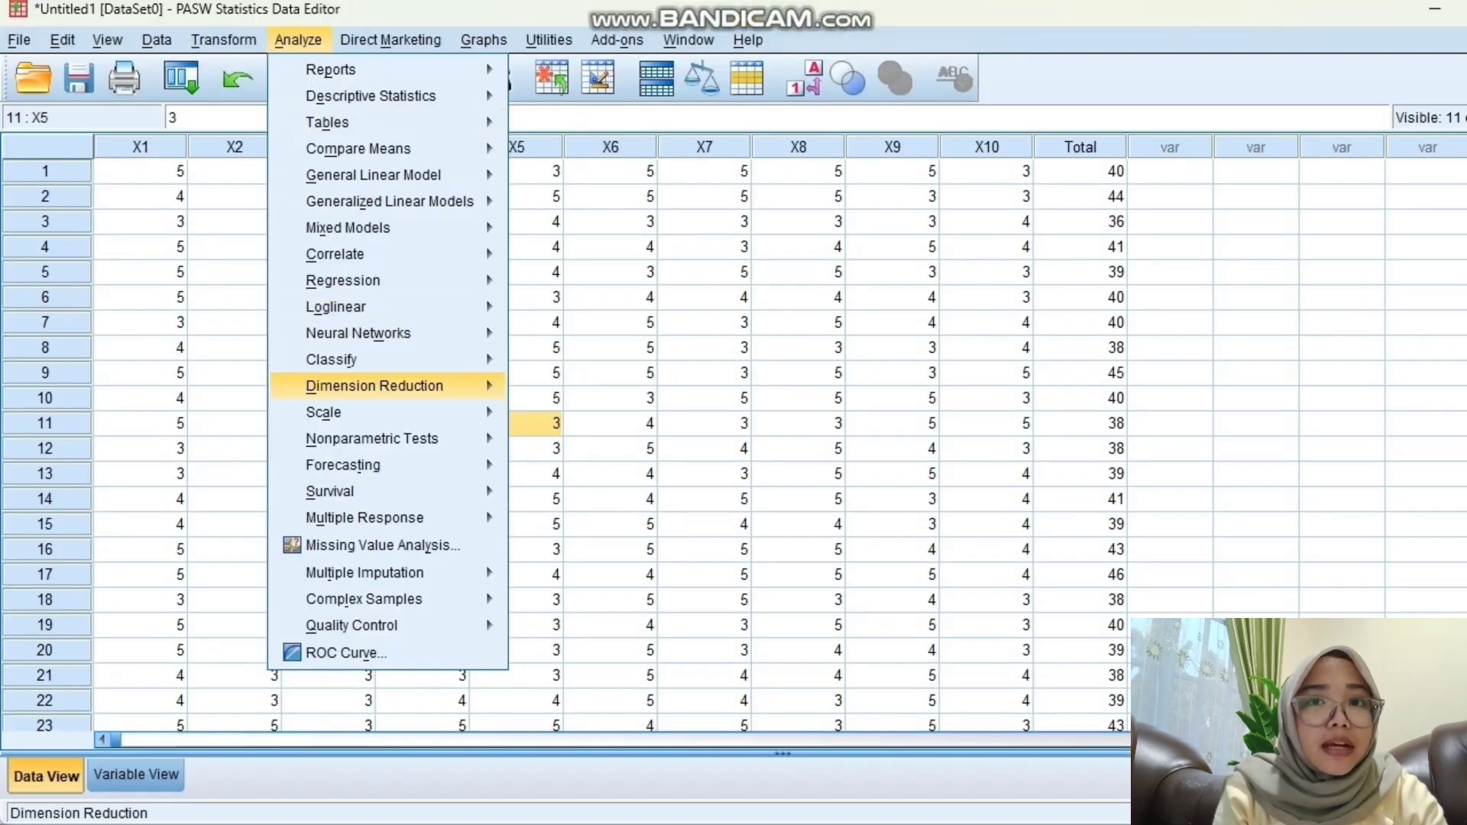
{"action": "mouse_move", "coordinate": [344, 412]}
{"action": "left_click", "coordinate": [611, 412]}
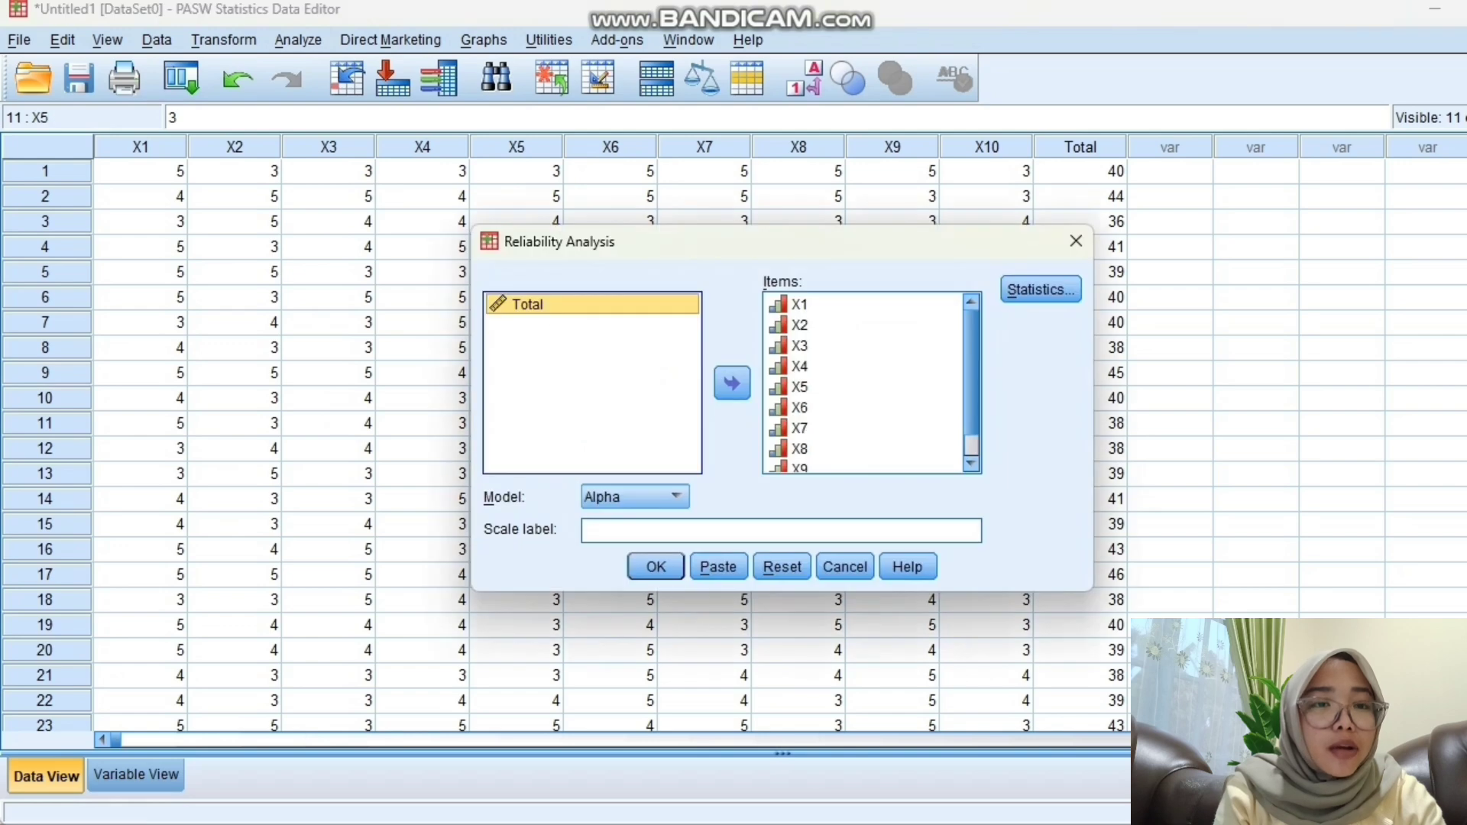
Step: Remove X3, X4, X6, X9 and X10 from the reliability items, keeping X1, X2, X5, X7 and X8
{"action": "left_click", "coordinate": [799, 345]}
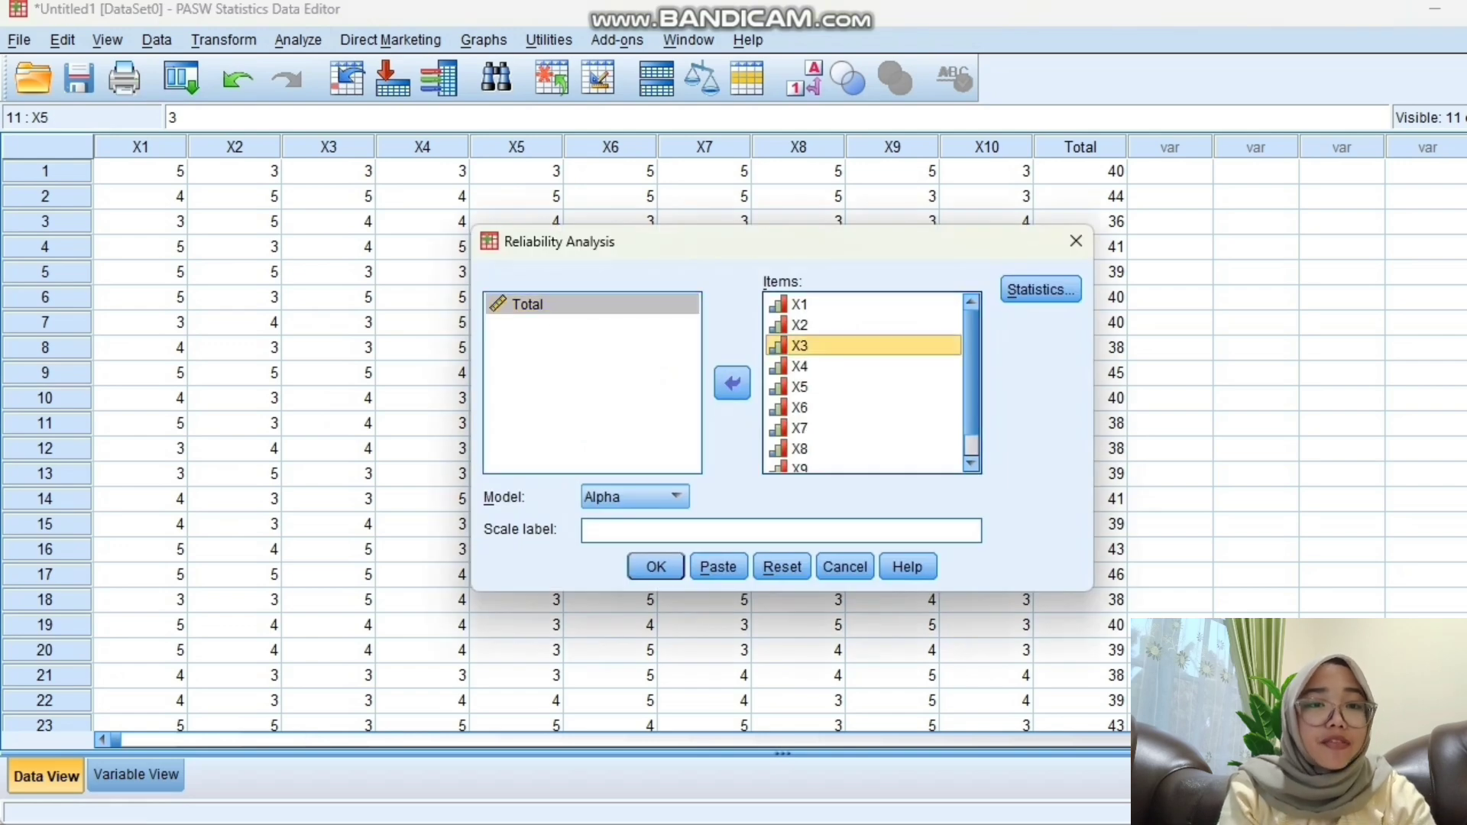
{"action": "left_click", "coordinate": [731, 383]}
{"action": "left_click", "coordinate": [799, 345]}
{"action": "left_click", "coordinate": [732, 383]}
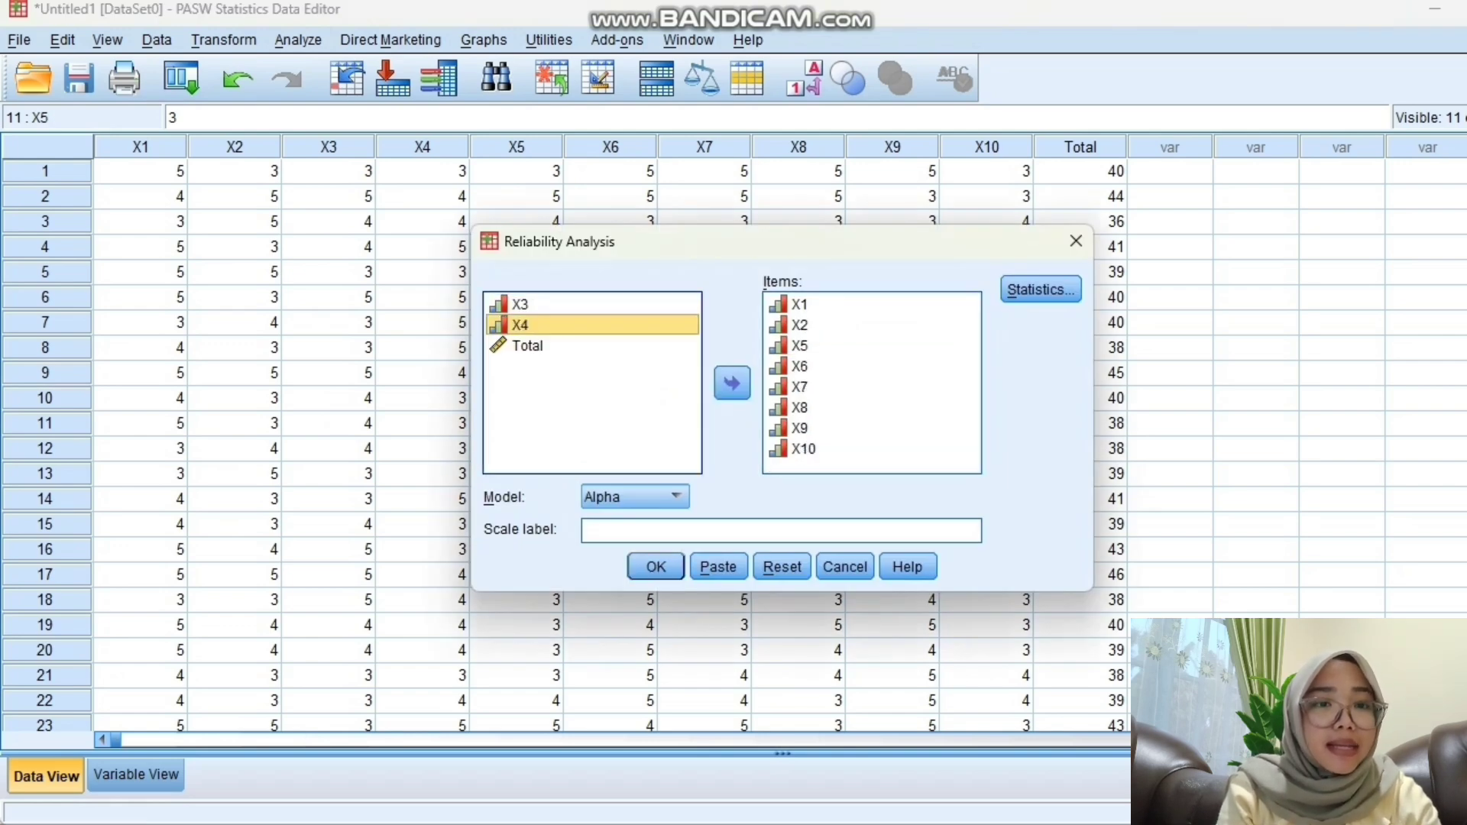
{"action": "left_click", "coordinate": [800, 366]}
{"action": "left_click", "coordinate": [731, 383]}
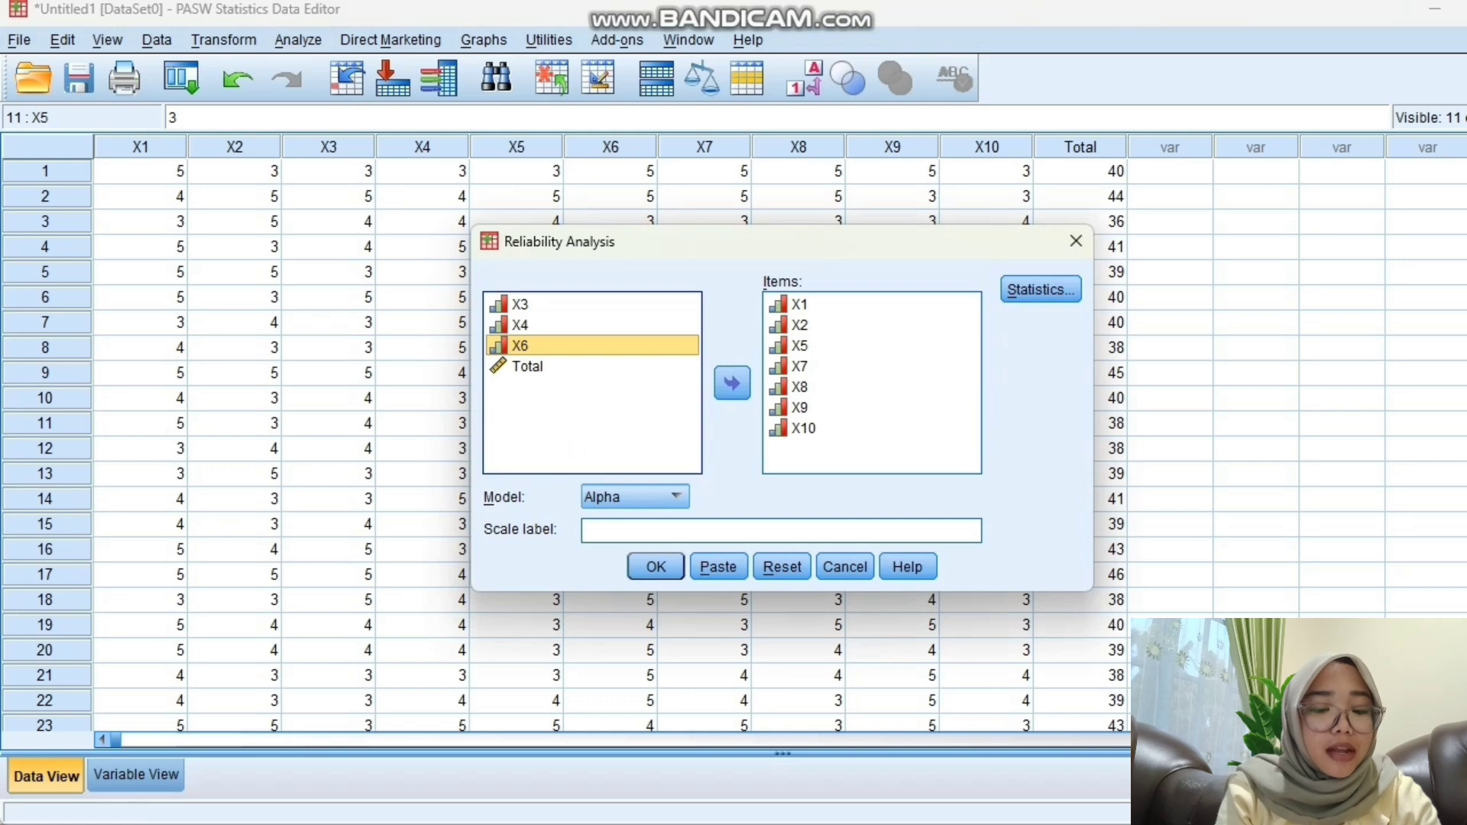
{"action": "left_click", "coordinate": [799, 407]}
{"action": "left_click", "coordinate": [732, 383]}
{"action": "left_click", "coordinate": [802, 407]}
{"action": "left_click", "coordinate": [732, 382]}
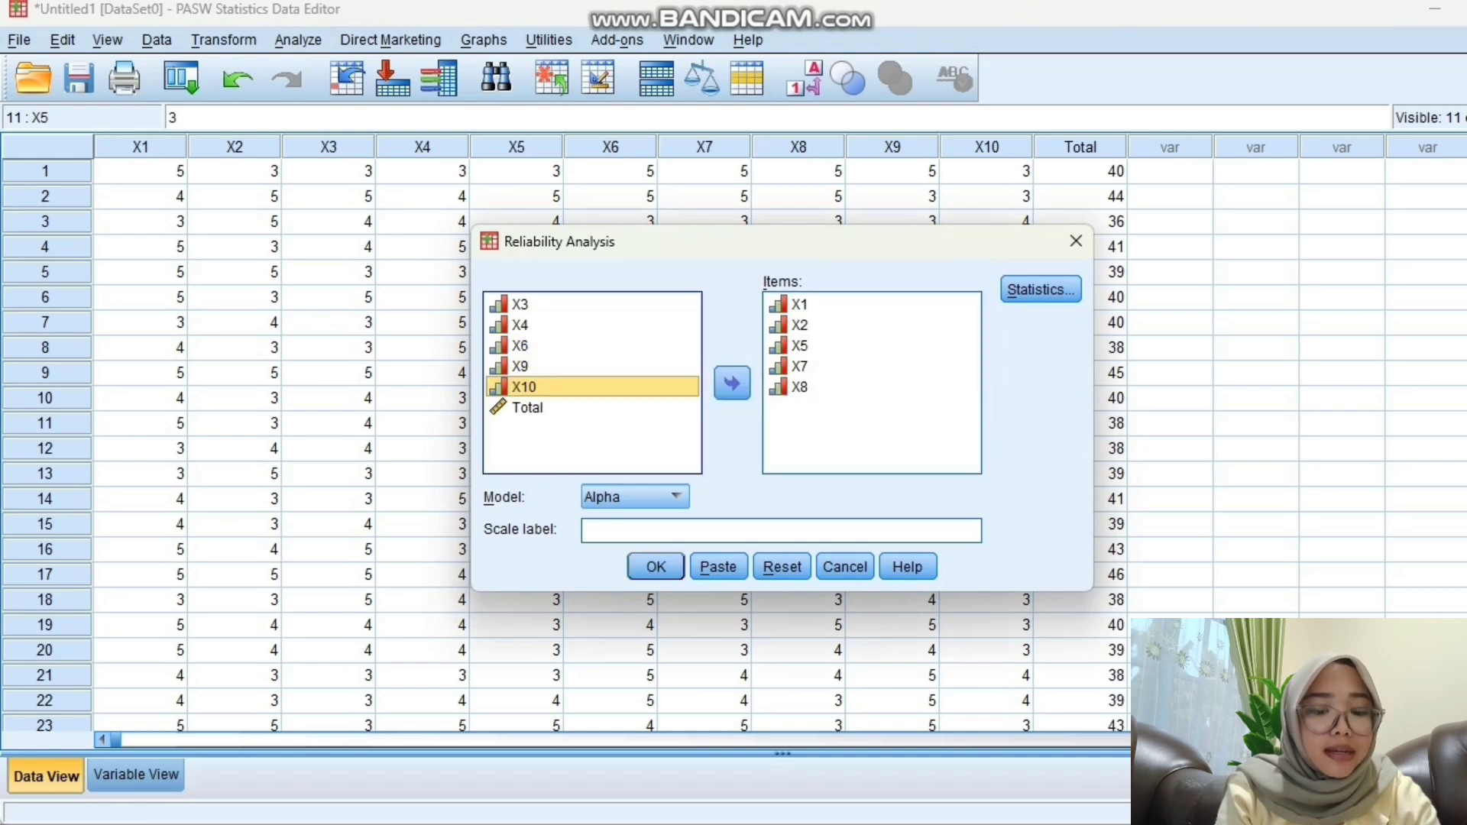
Step: Check that Scale if item deleted is still selected and run the Alpha reliability analysis on the remaining items
{"action": "left_click", "coordinate": [1040, 289]}
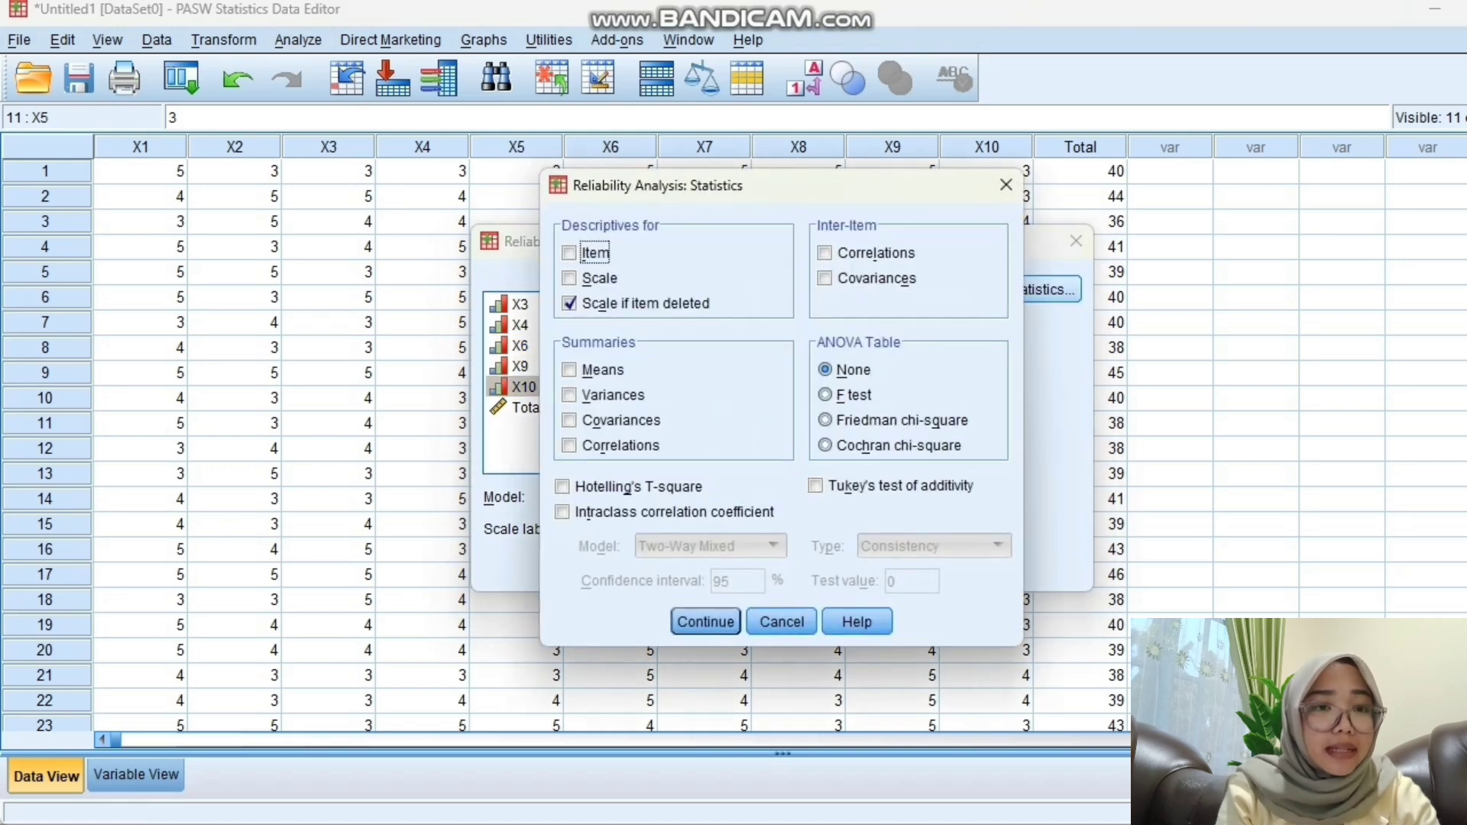
{"action": "left_click", "coordinate": [705, 622]}
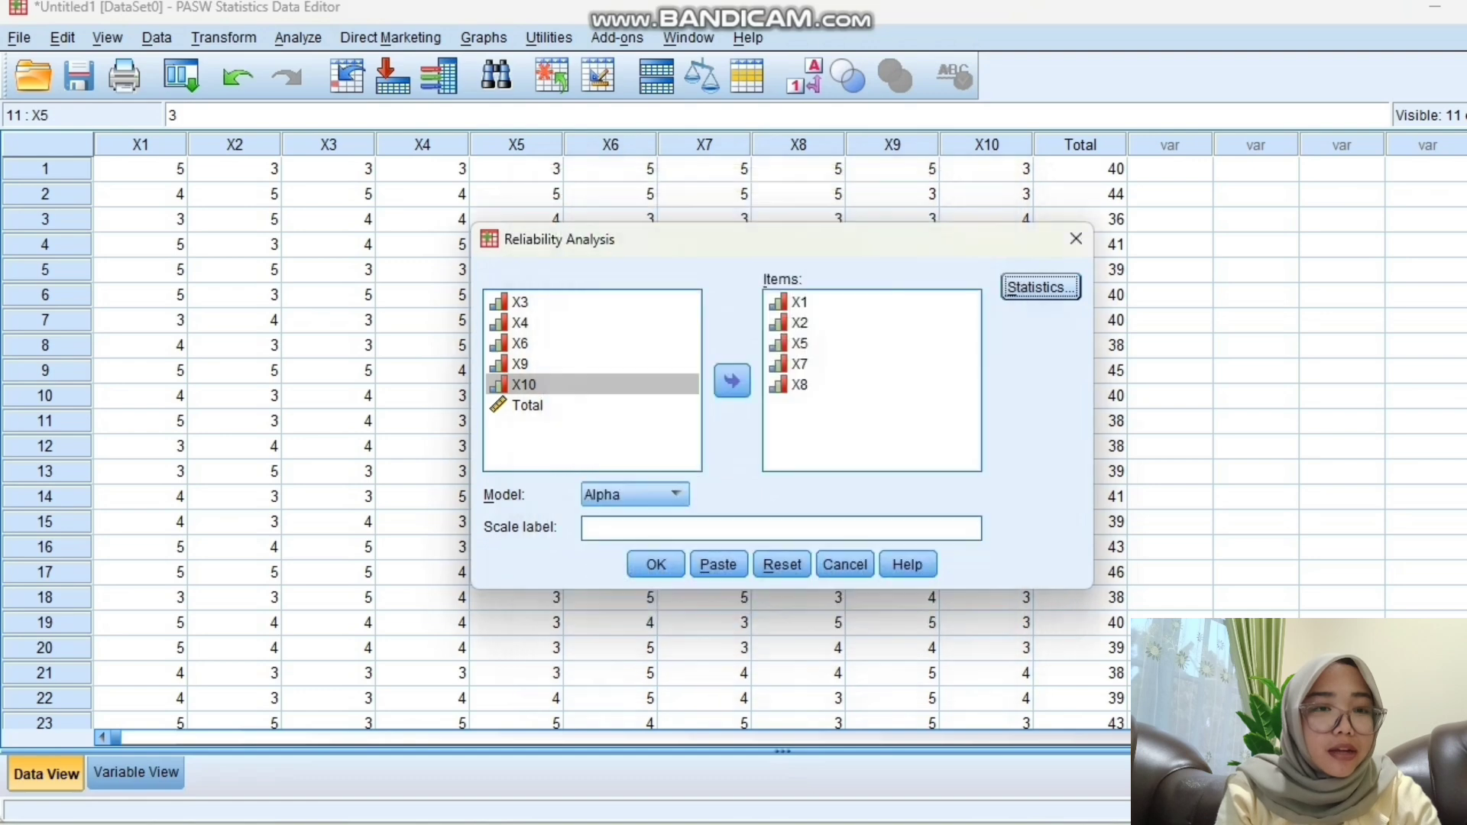
{"action": "left_click", "coordinate": [655, 565]}
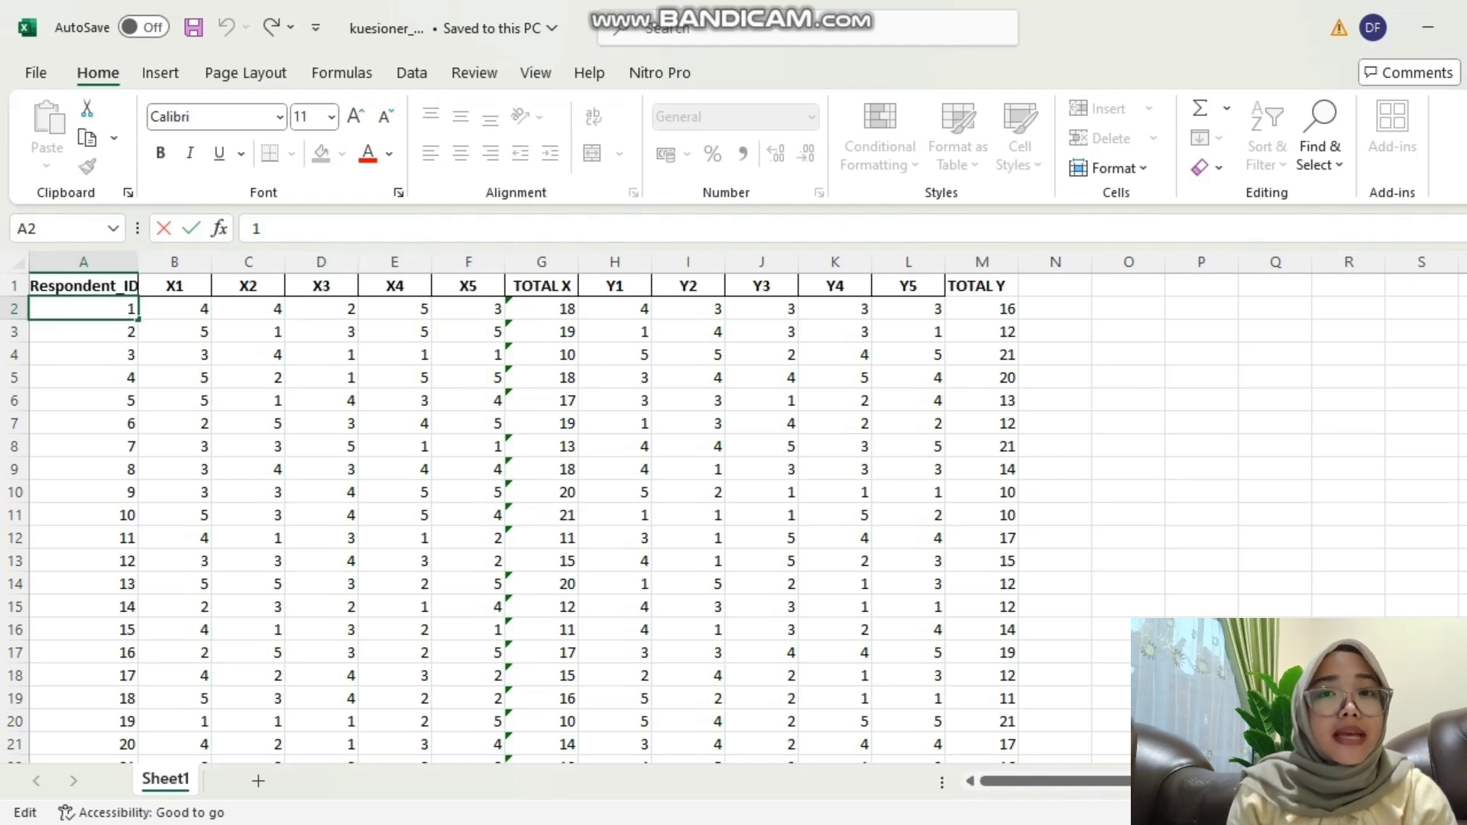
Step: Copy the TOTAL X values G2:G101 from the Excel sheet and paste them into the first column of the empty PASW Statistics data set
{"action": "left_click", "coordinate": [542, 309]}
{"action": "left_click_drag", "start_coordinate": [542, 309], "coordinate": [565, 668]}
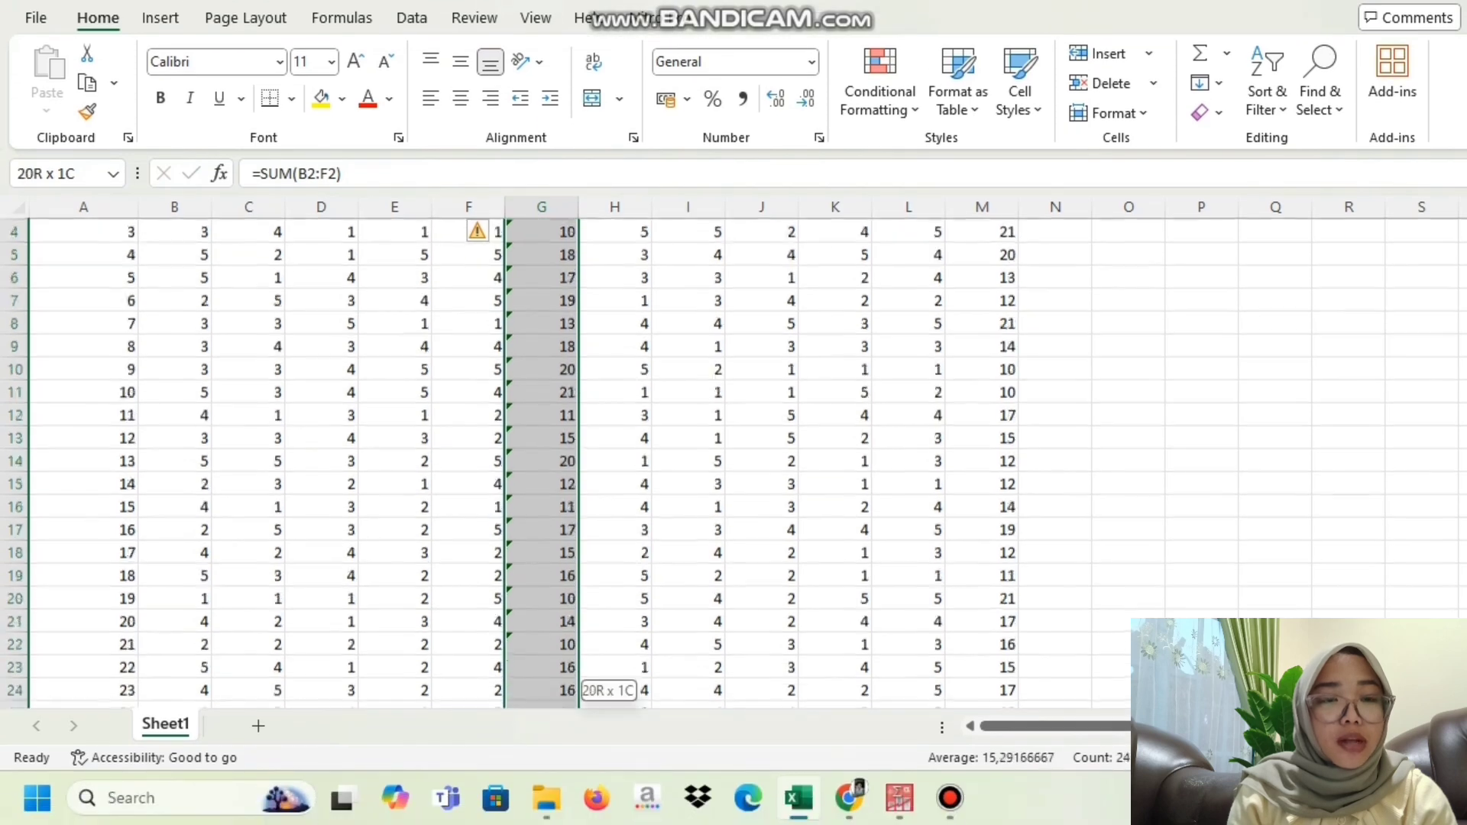
{"action": "key", "text": "ctrl+c"}
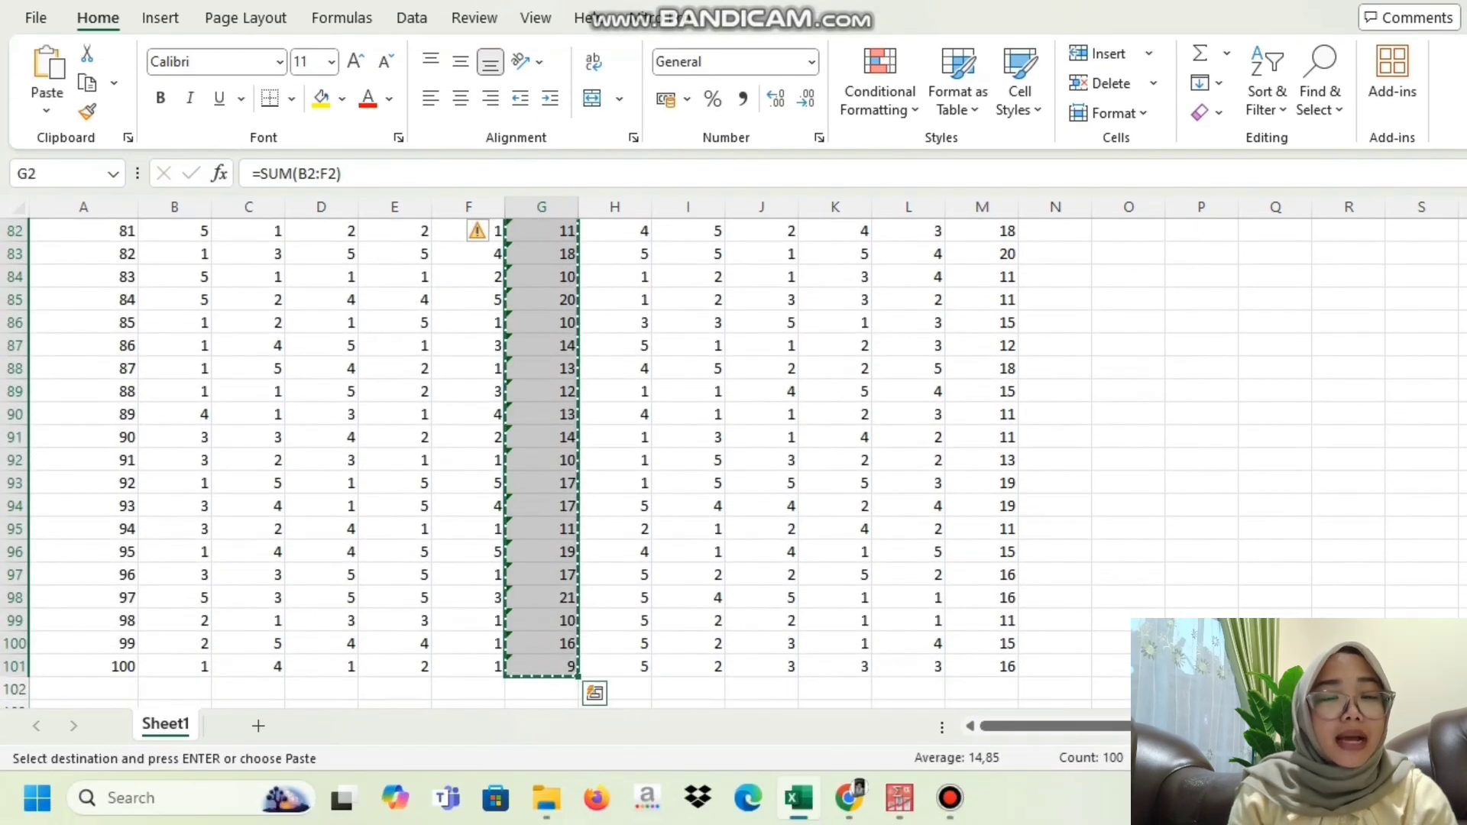
{"action": "left_click", "coordinate": [900, 797]}
{"action": "left_click", "coordinate": [707, 684]}
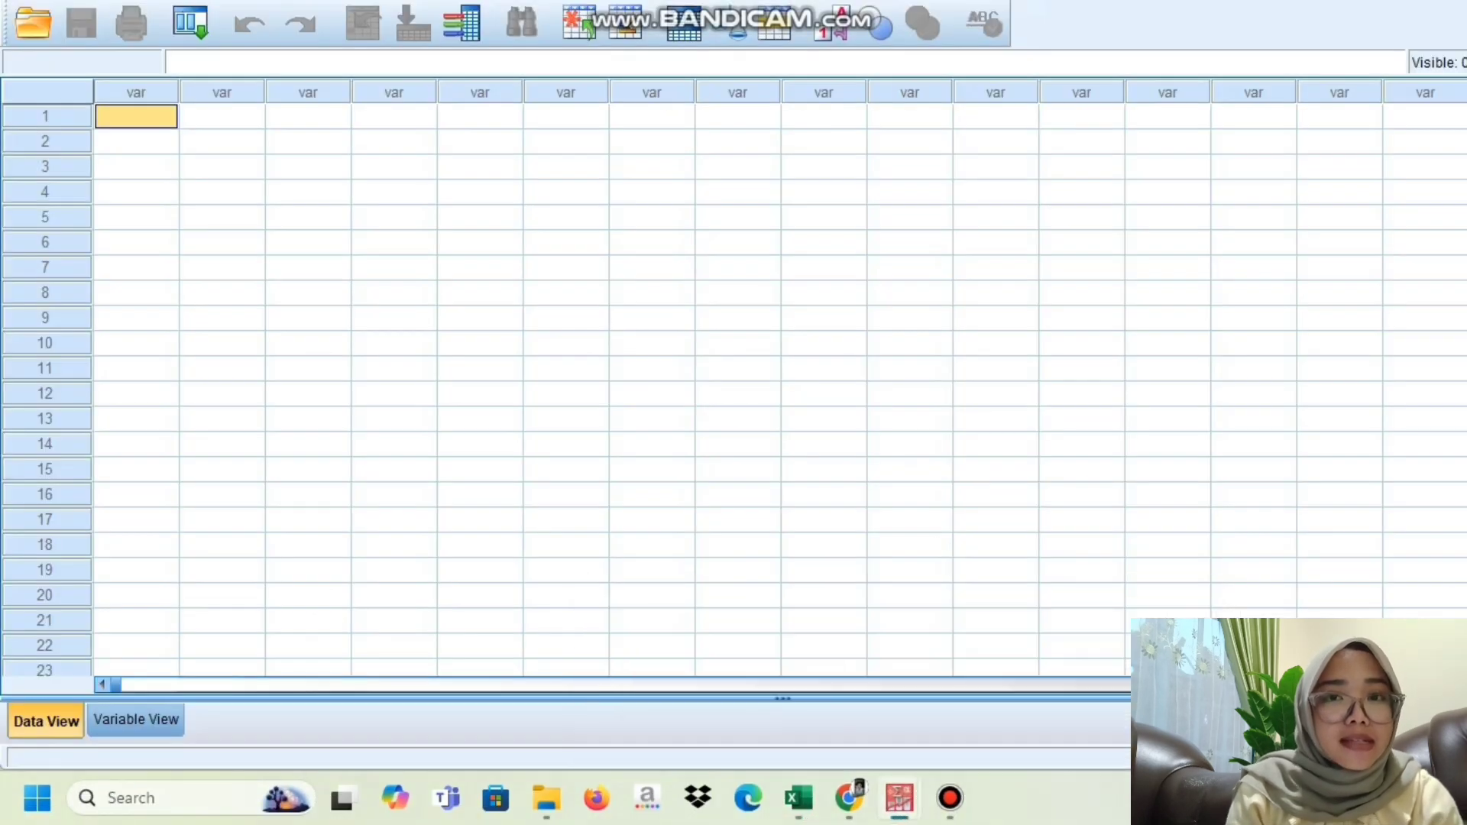
{"action": "key", "text": "ctrl+v"}
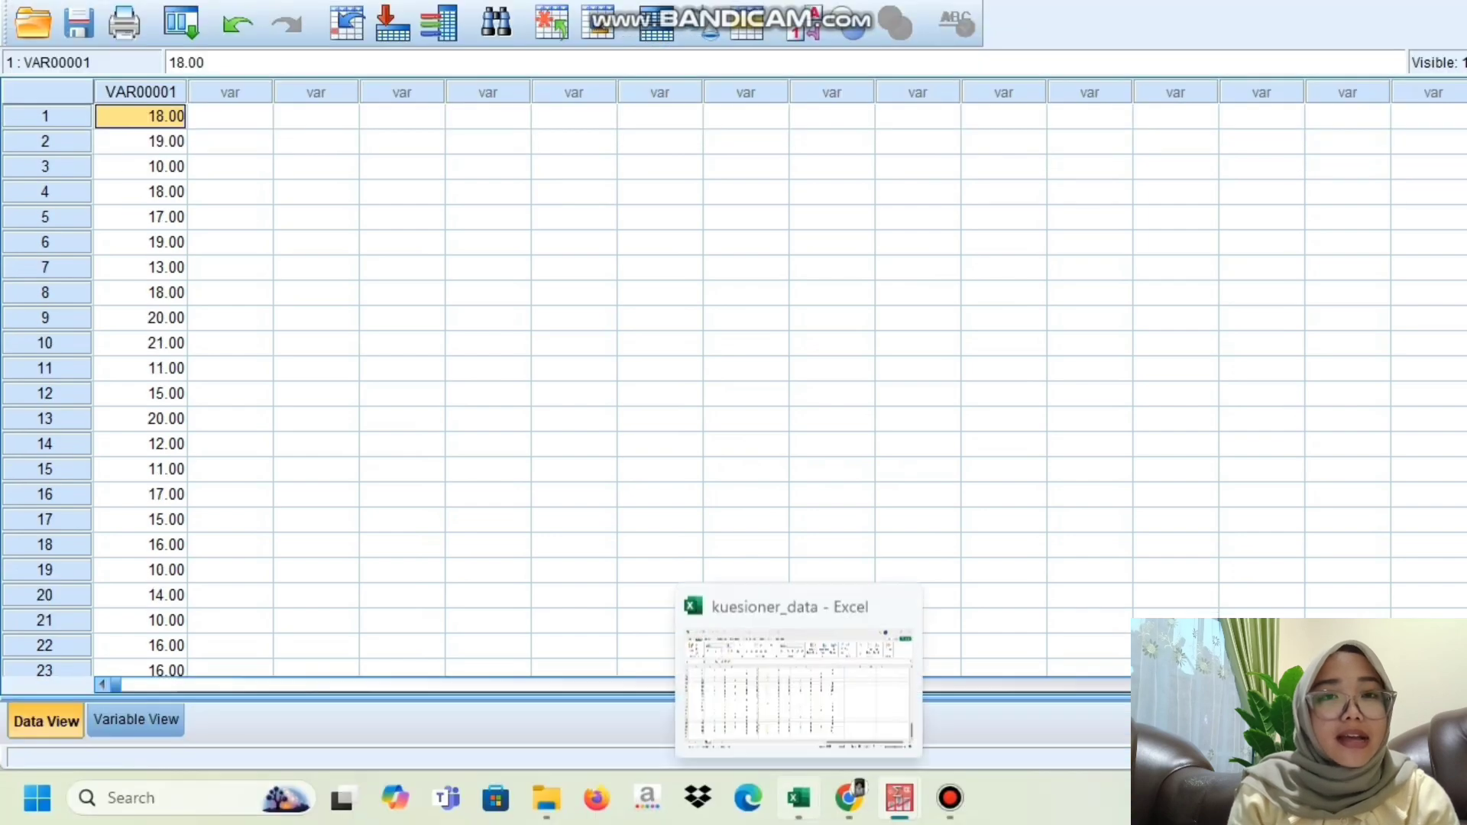
Step: Copy the TOTAL Y values M2:M101 from the Excel sheet and paste them into the second column of the PASW Statistics data set
{"action": "left_click", "coordinate": [798, 798]}
{"action": "scroll", "coordinate": [840, 458], "scroll_direction": "up", "scroll_amount": 20}
{"action": "left_click", "coordinate": [982, 253]}
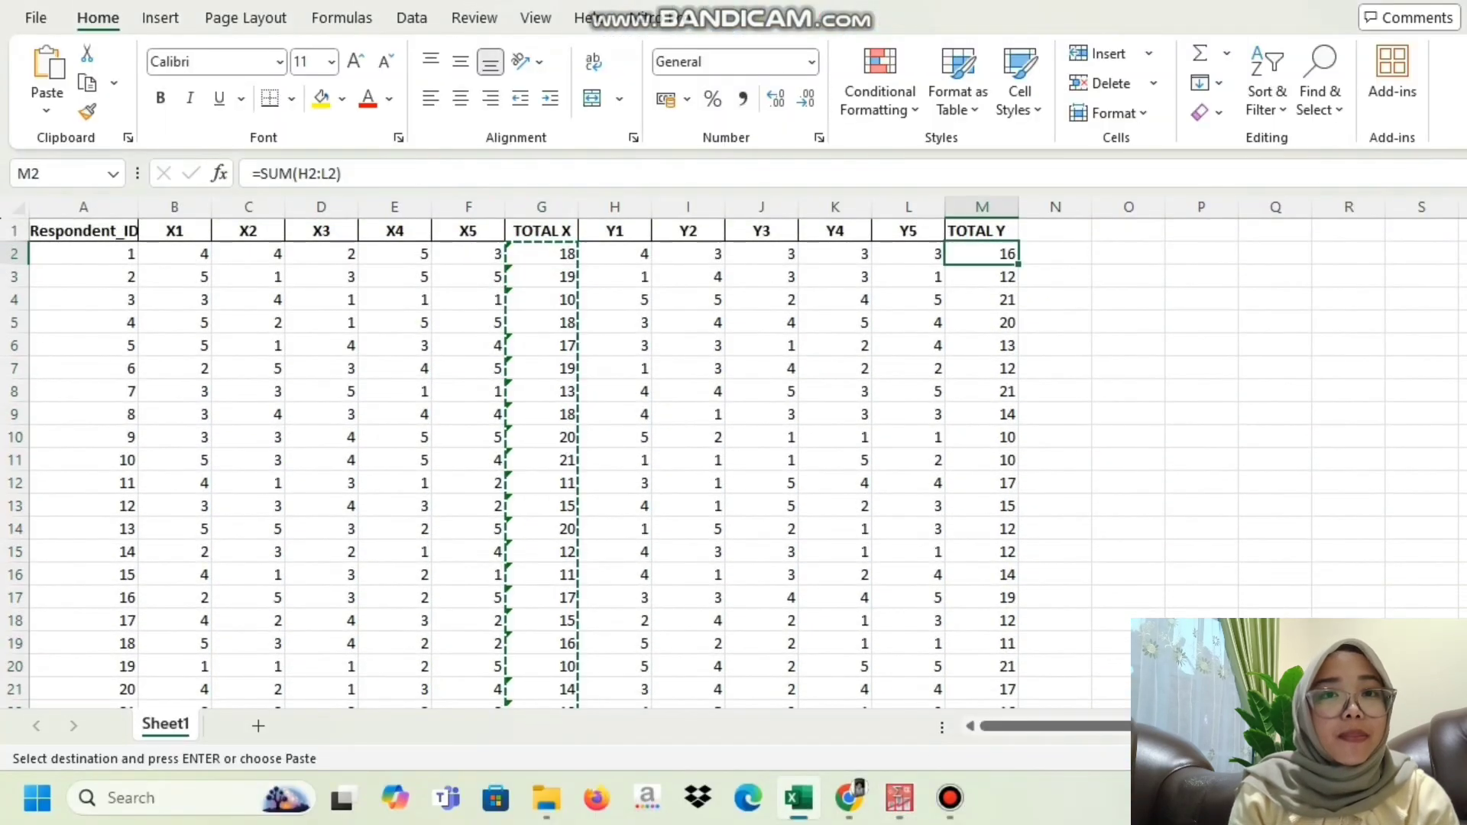
{"action": "left_click_drag", "start_coordinate": [982, 253], "coordinate": [1009, 604]}
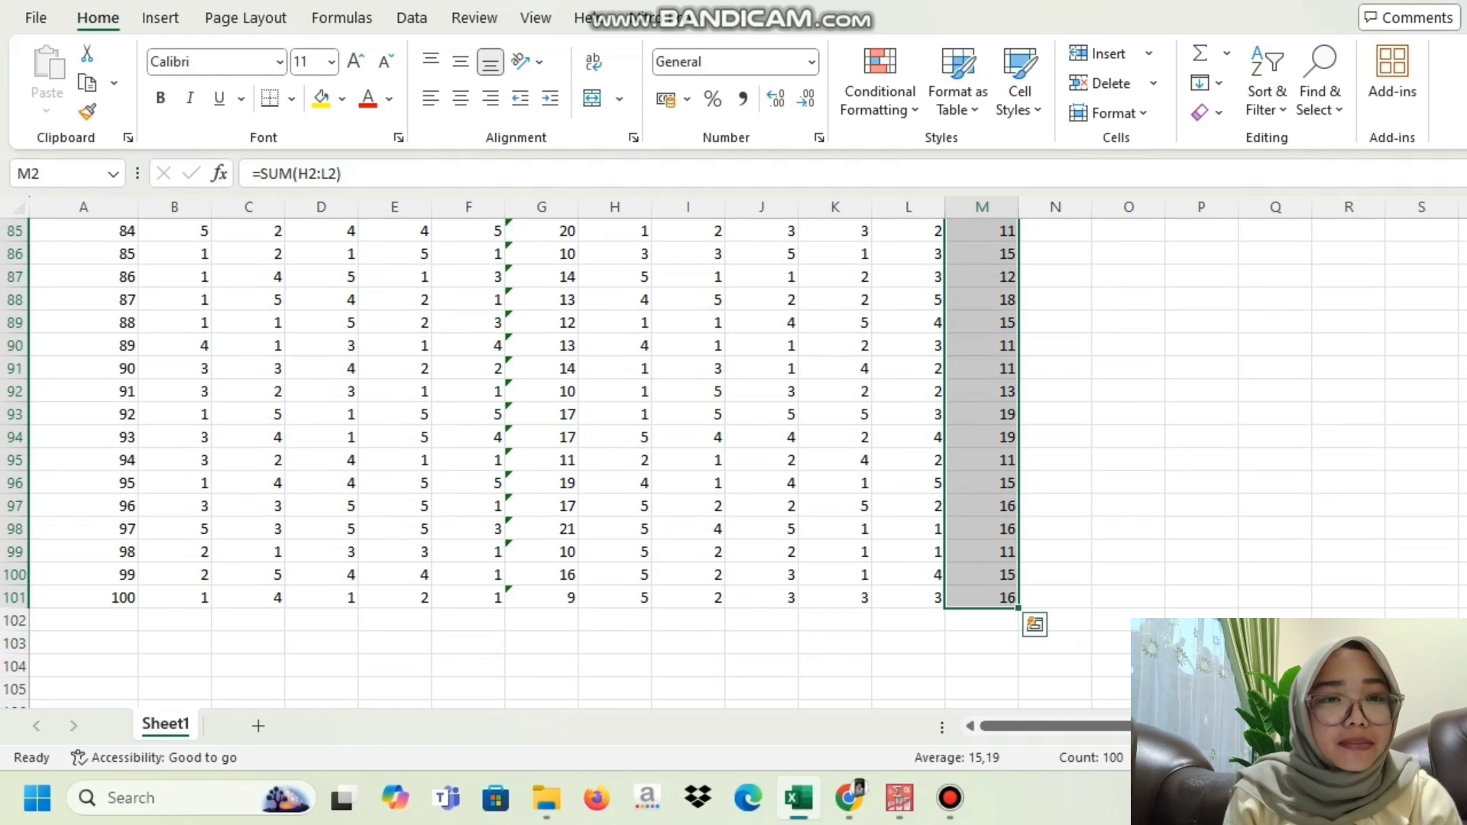
{"action": "key", "text": "ctrl+c"}
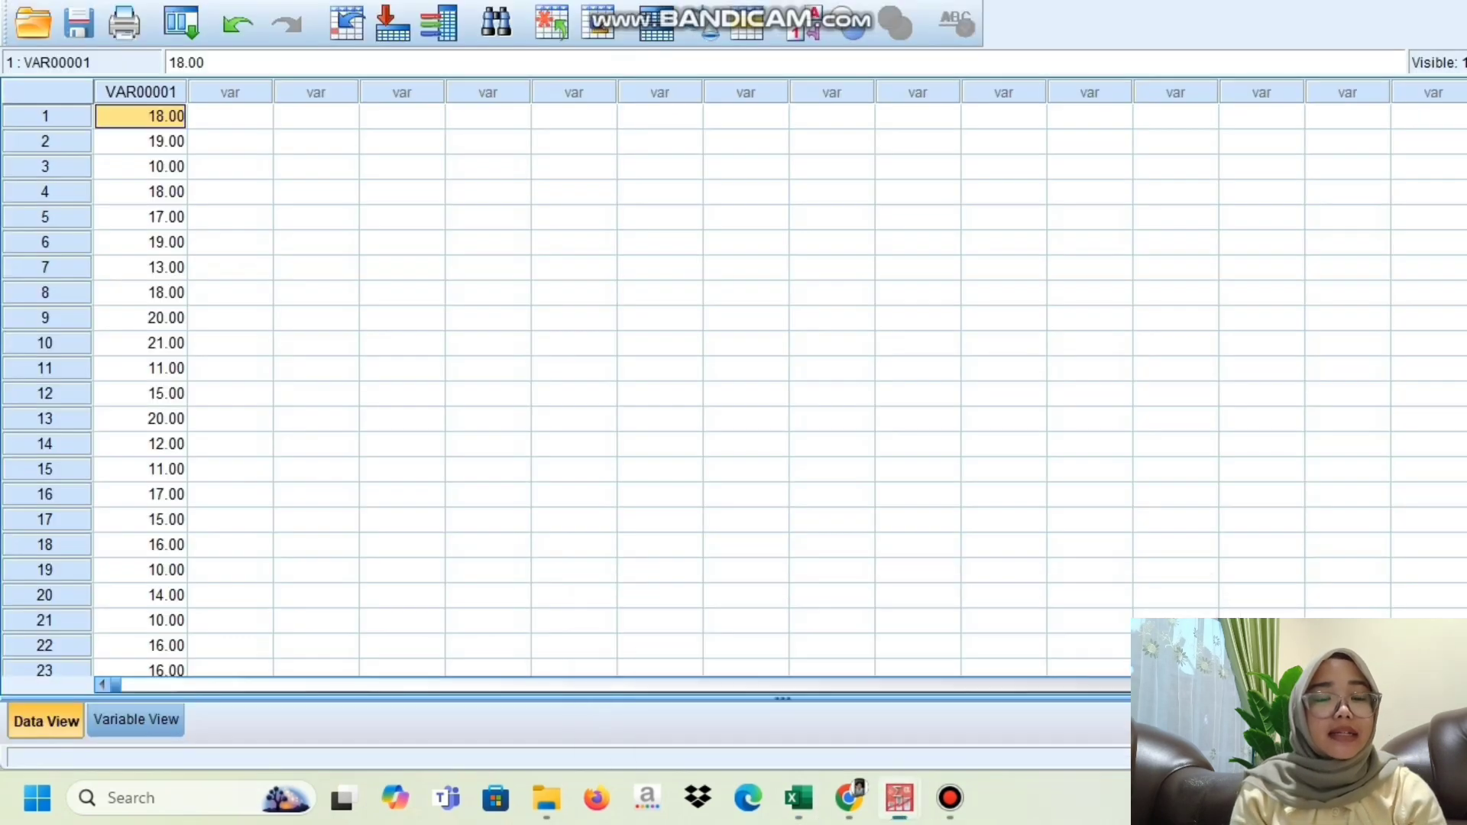
{"action": "key", "text": "ctrl+v"}
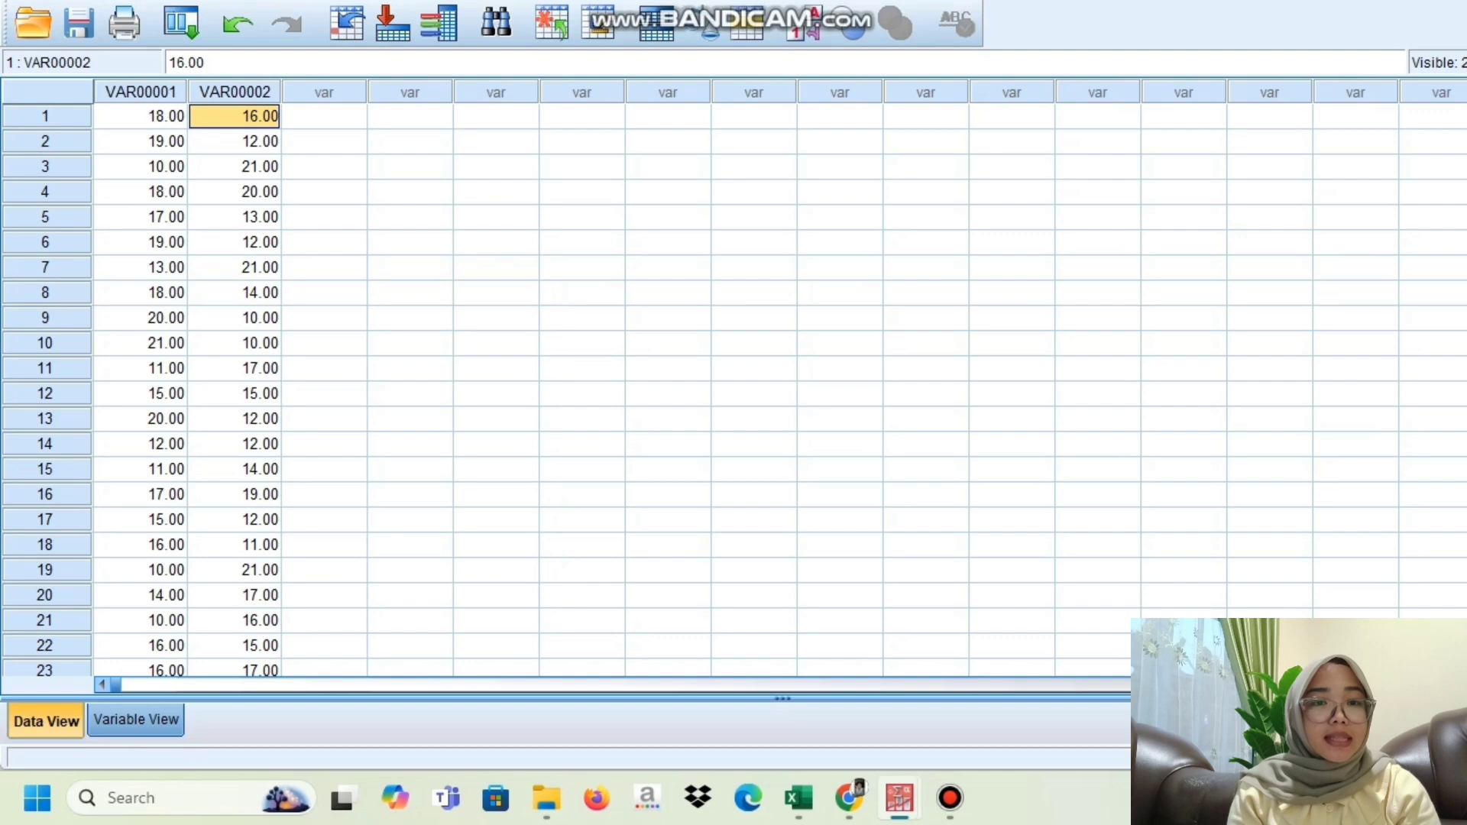
Step: Rename the first variable as X and the second variable as Y
{"action": "left_click", "coordinate": [136, 720]}
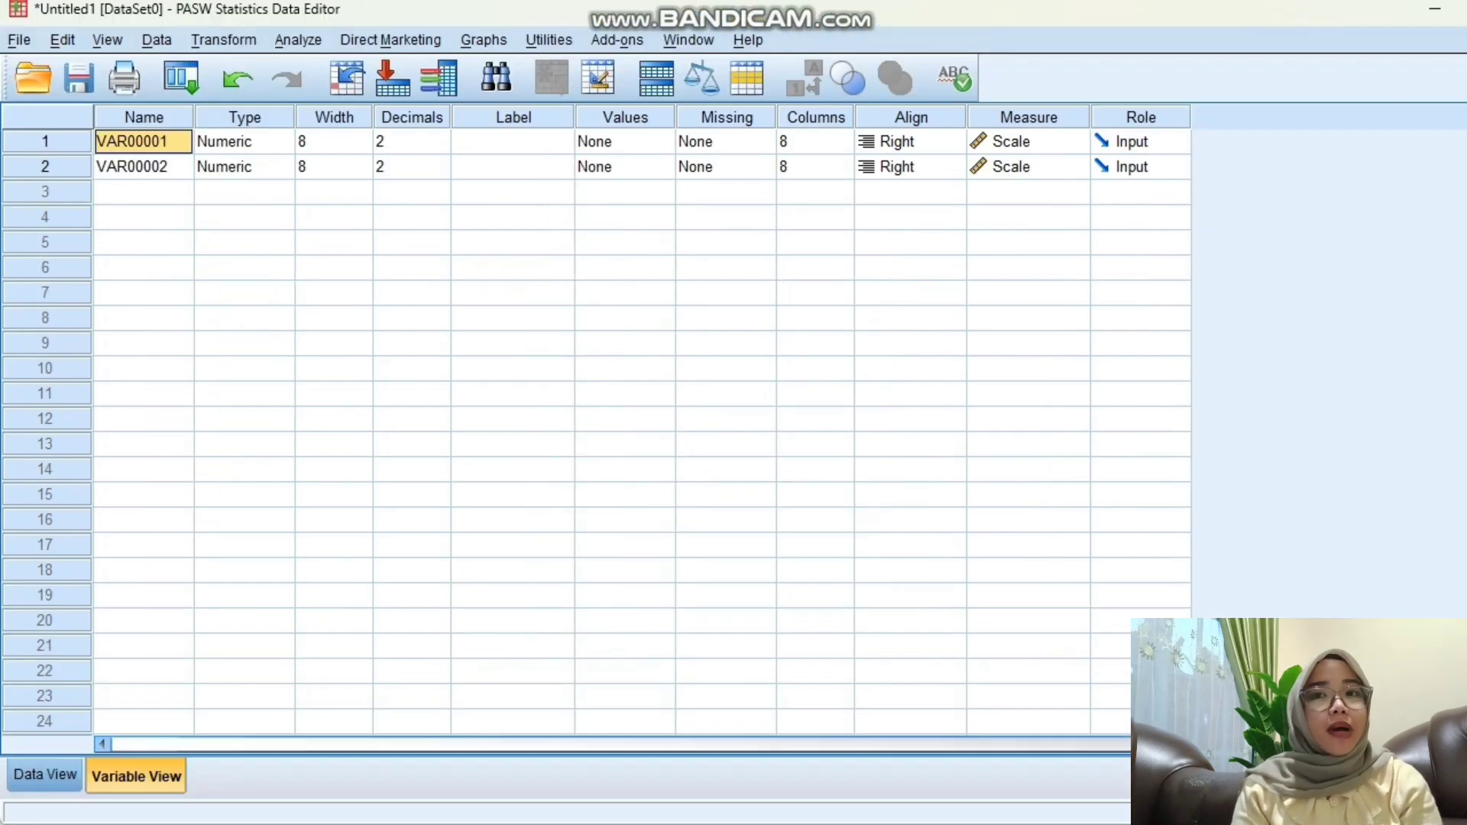
{"action": "key", "text": "BackSpace"}
{"action": "type", "text": "X"}
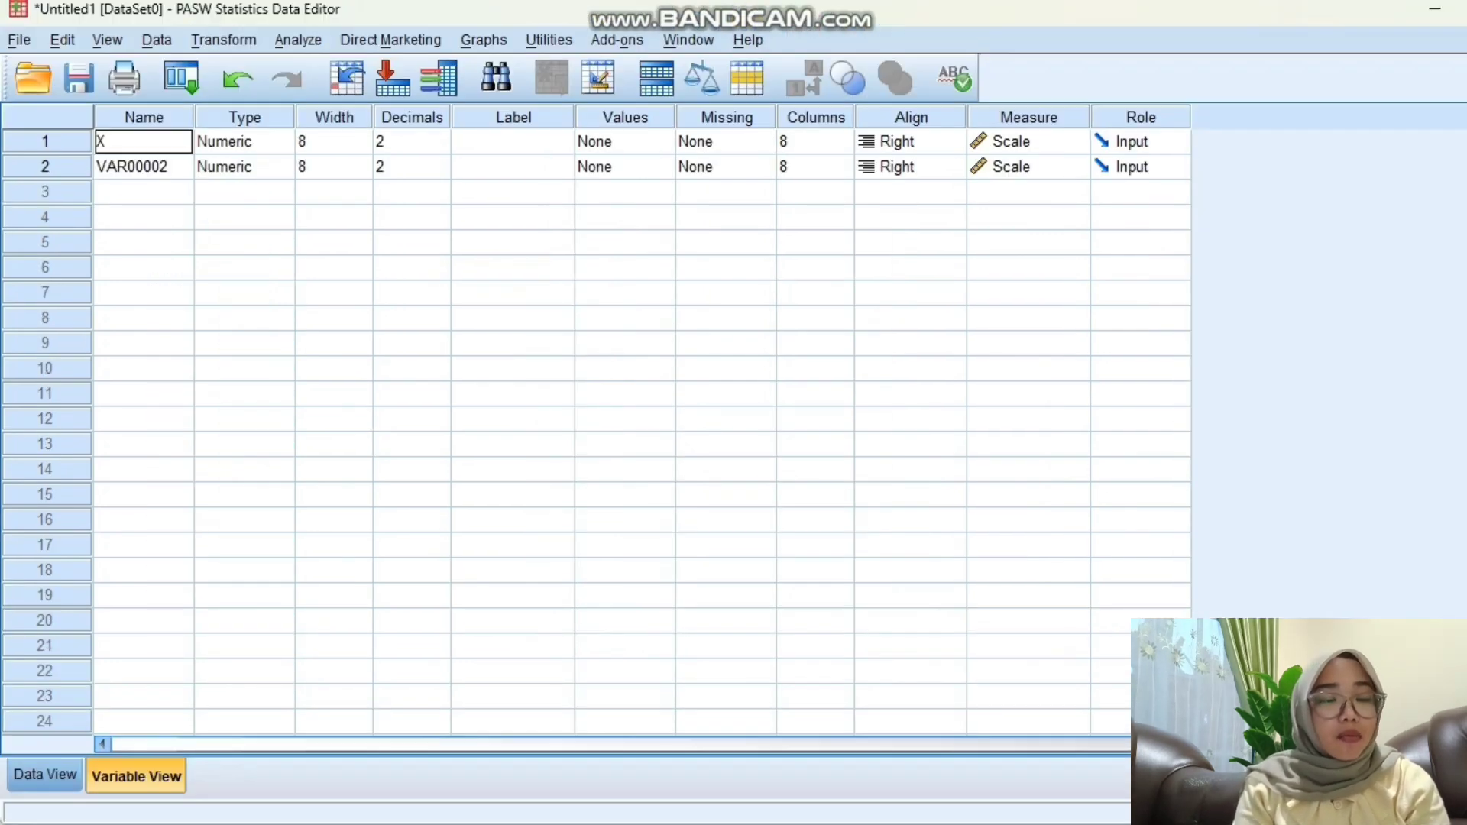
{"action": "key", "text": "Return"}
{"action": "key", "text": "BackSpace"}
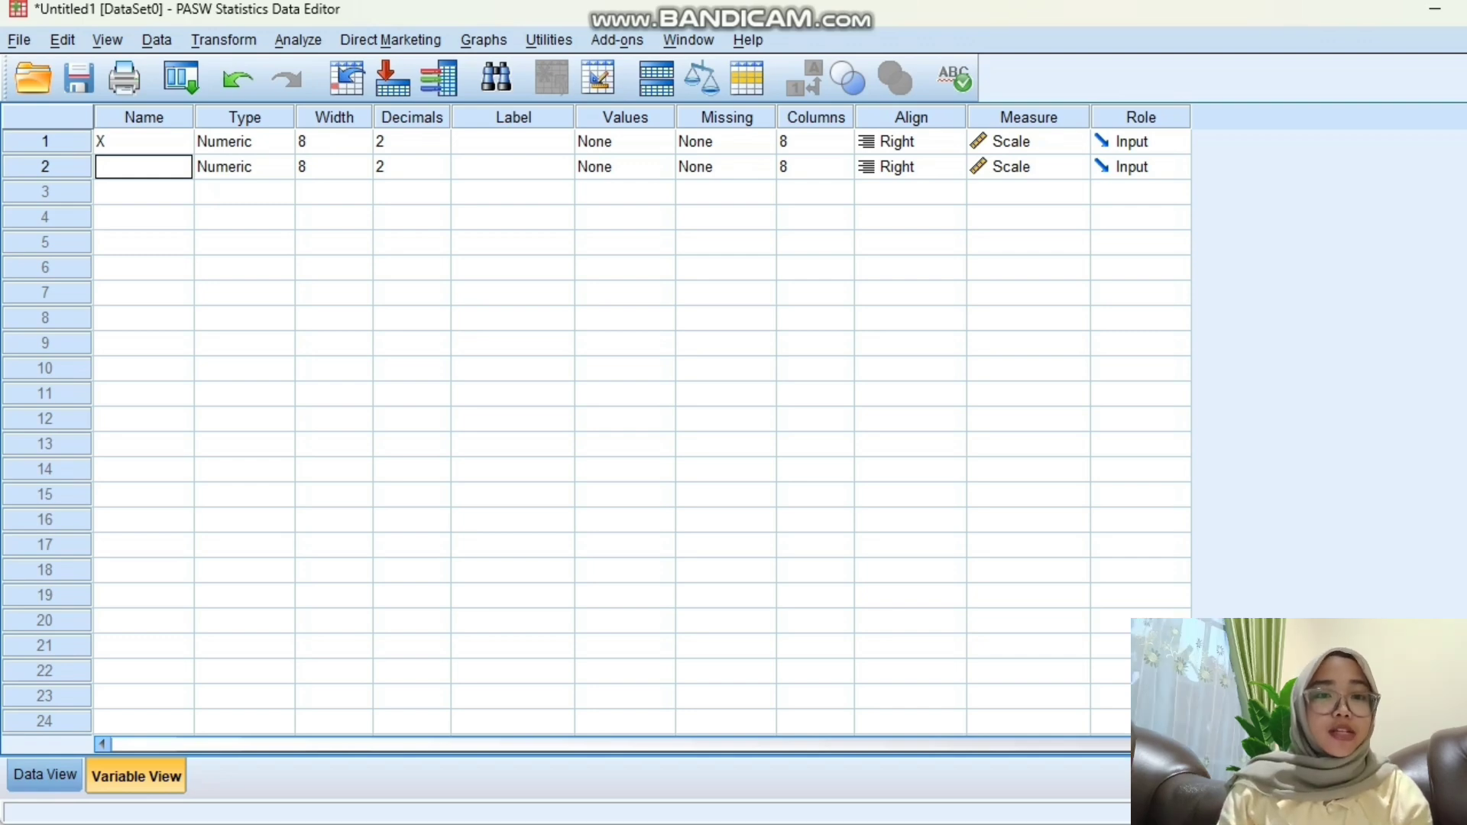
{"action": "type", "text": "Y"}
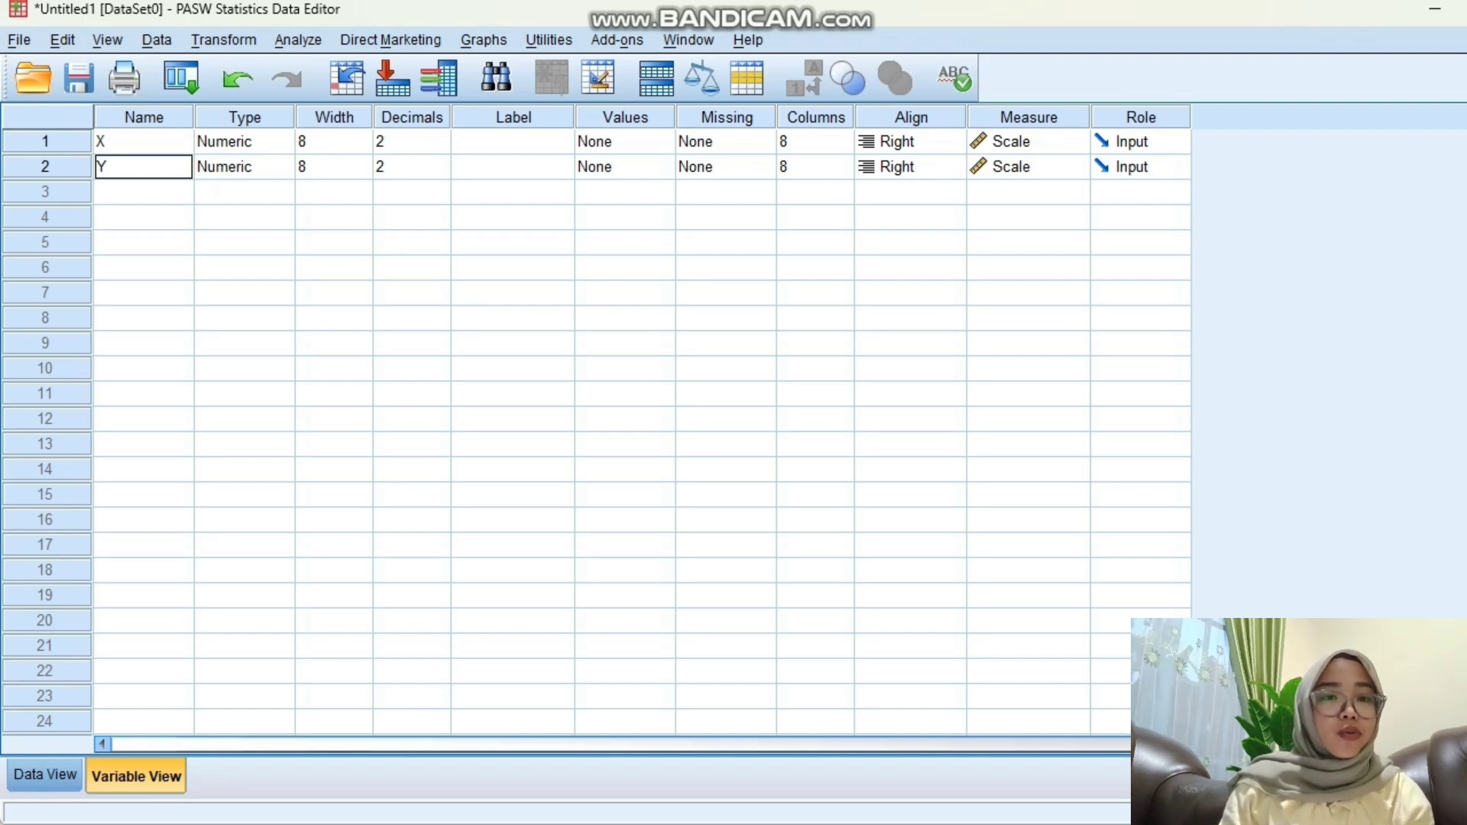
Step: Set the decimals of variables X and Y to 0
{"action": "left_click", "coordinate": [425, 142]}
{"action": "left_click", "coordinate": [440, 147]}
{"action": "left_click", "coordinate": [440, 148]}
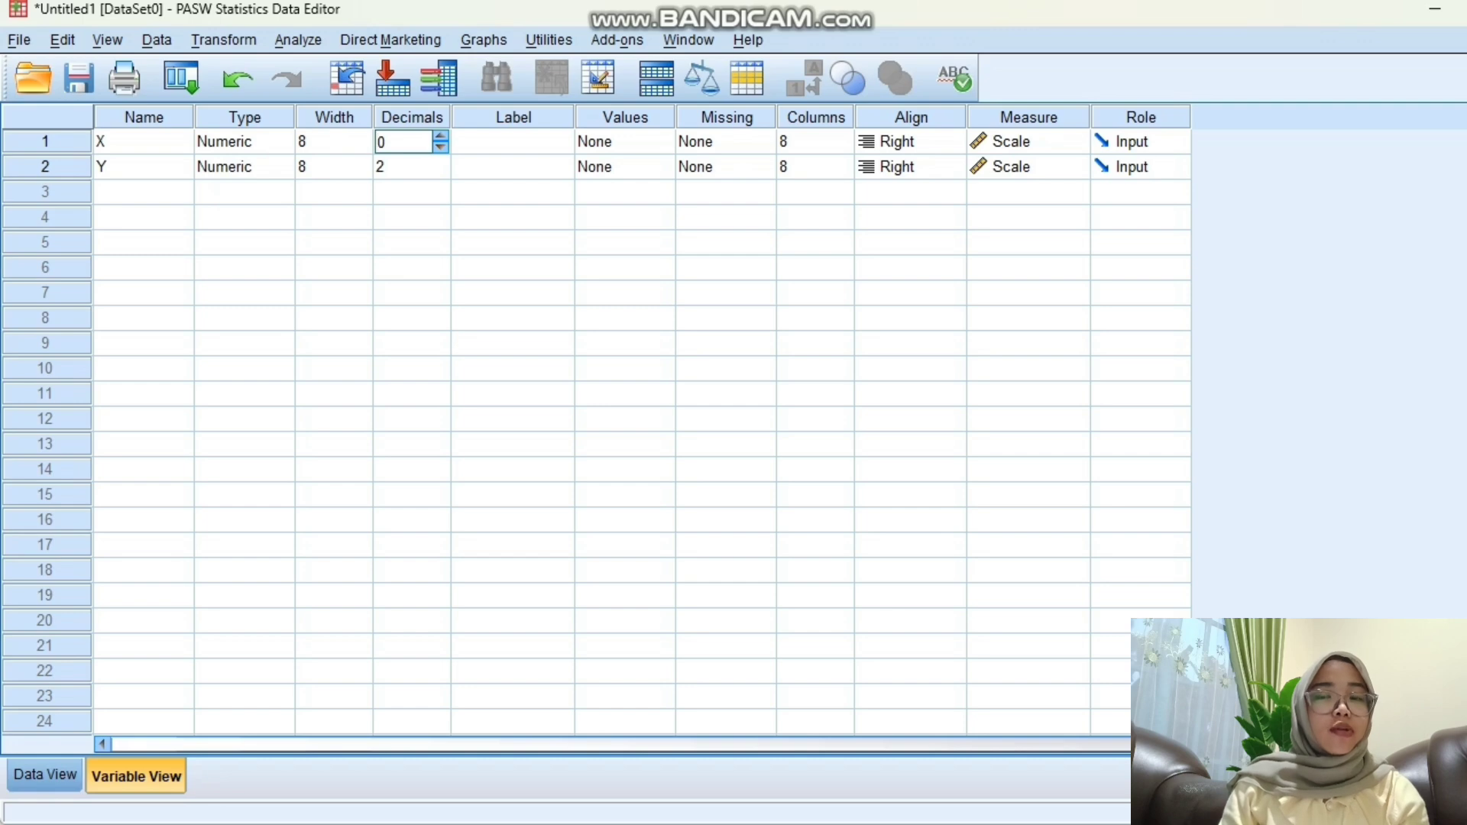
{"action": "left_click", "coordinate": [440, 172]}
{"action": "left_click", "coordinate": [440, 172]}
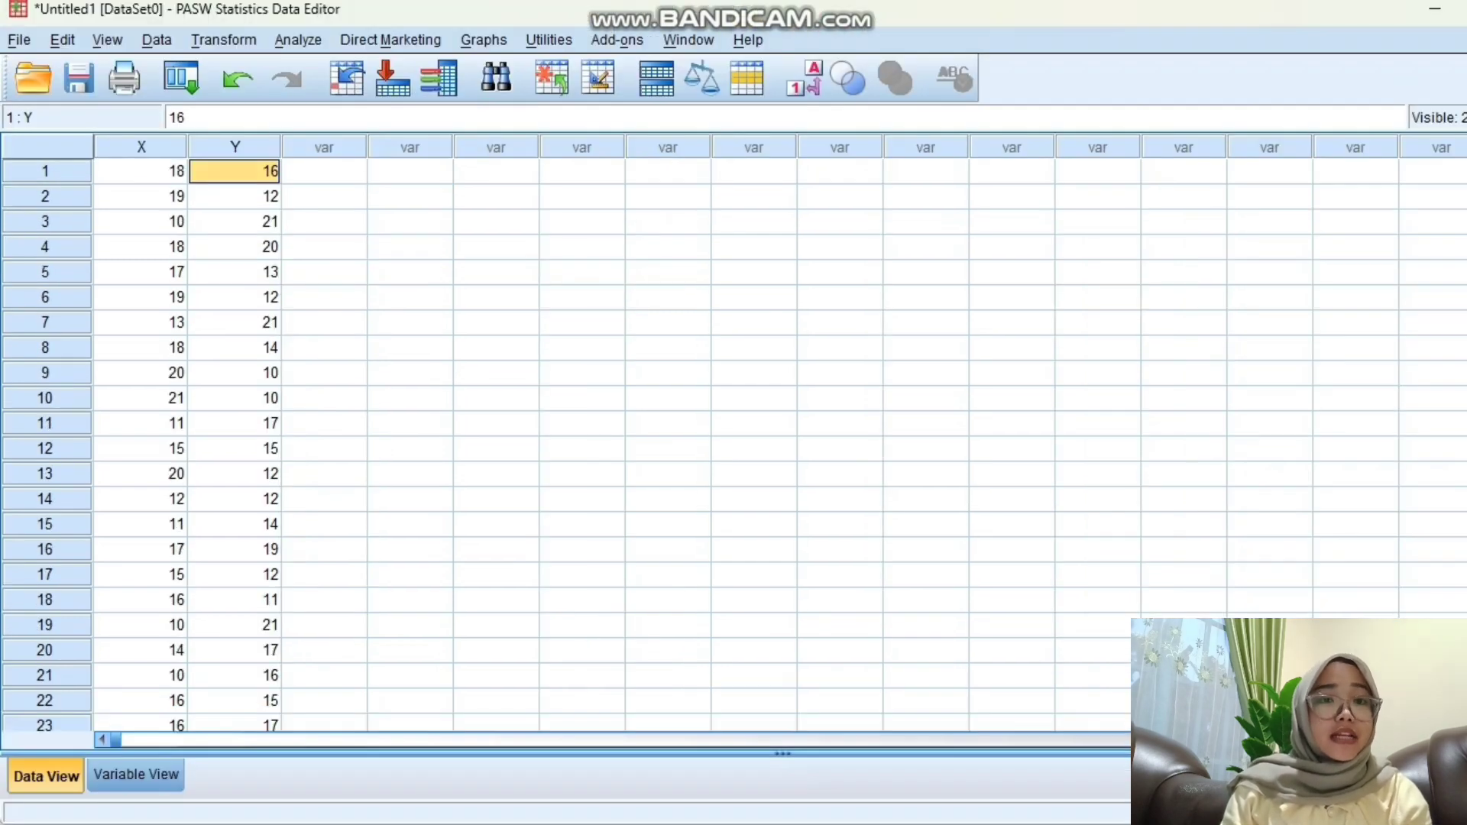
Step: Set up a Linear Regression with X as the independent variable and Y as the dependent variable
{"action": "left_click", "coordinate": [298, 40]}
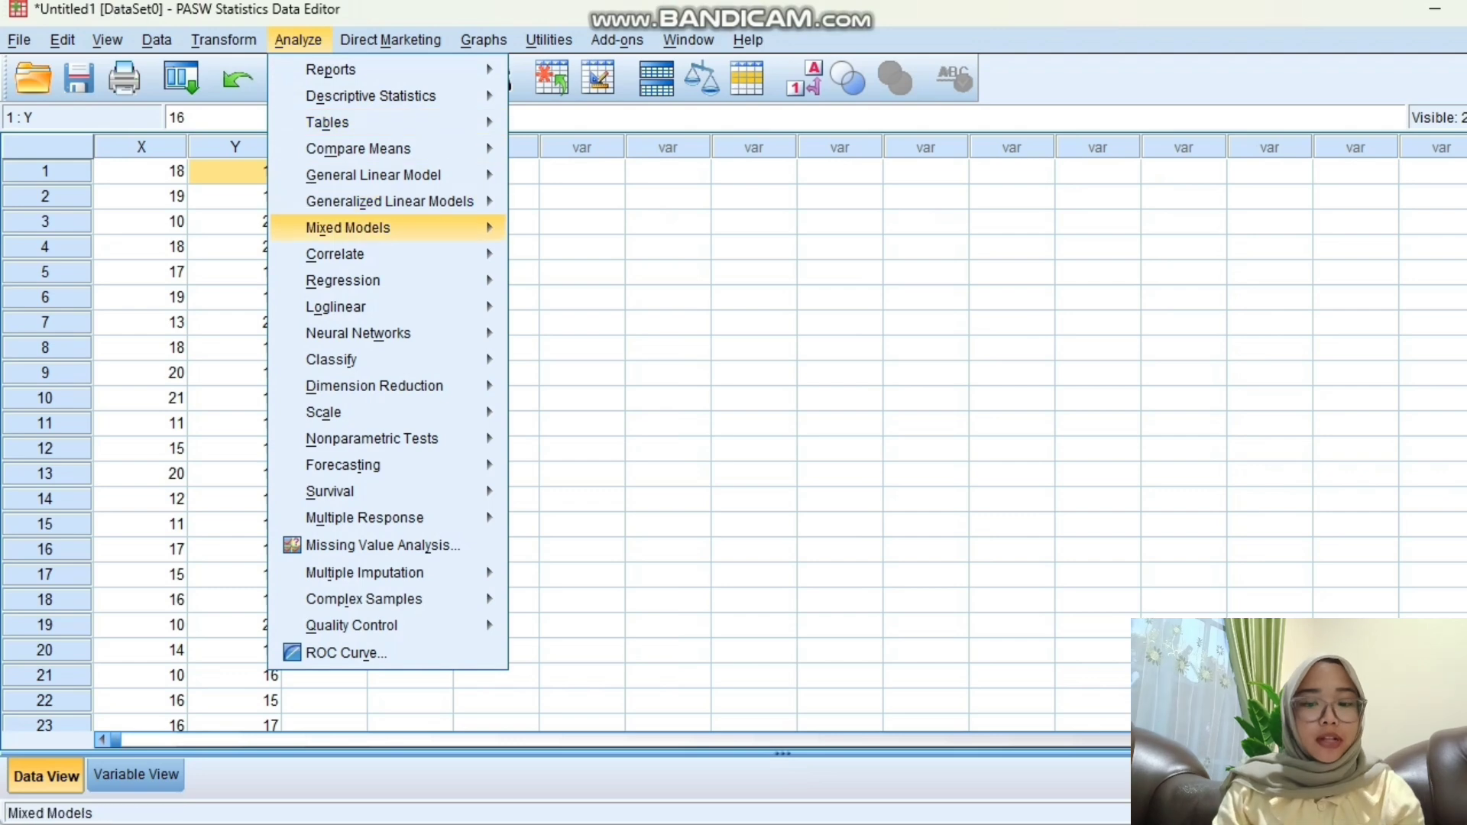
{"action": "mouse_move", "coordinate": [344, 280]}
{"action": "key", "text": "Right"}
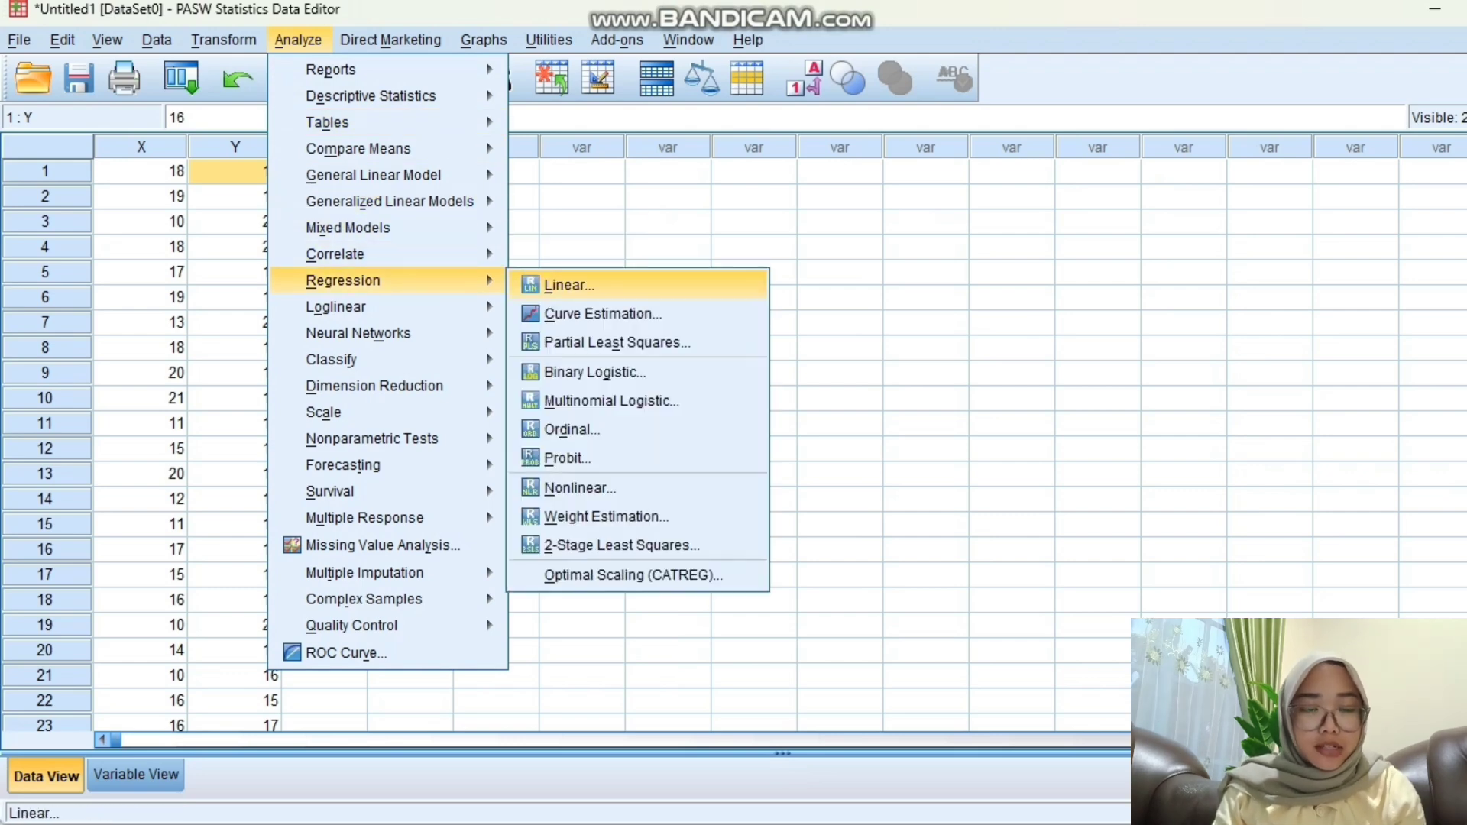
{"action": "key", "text": "Return"}
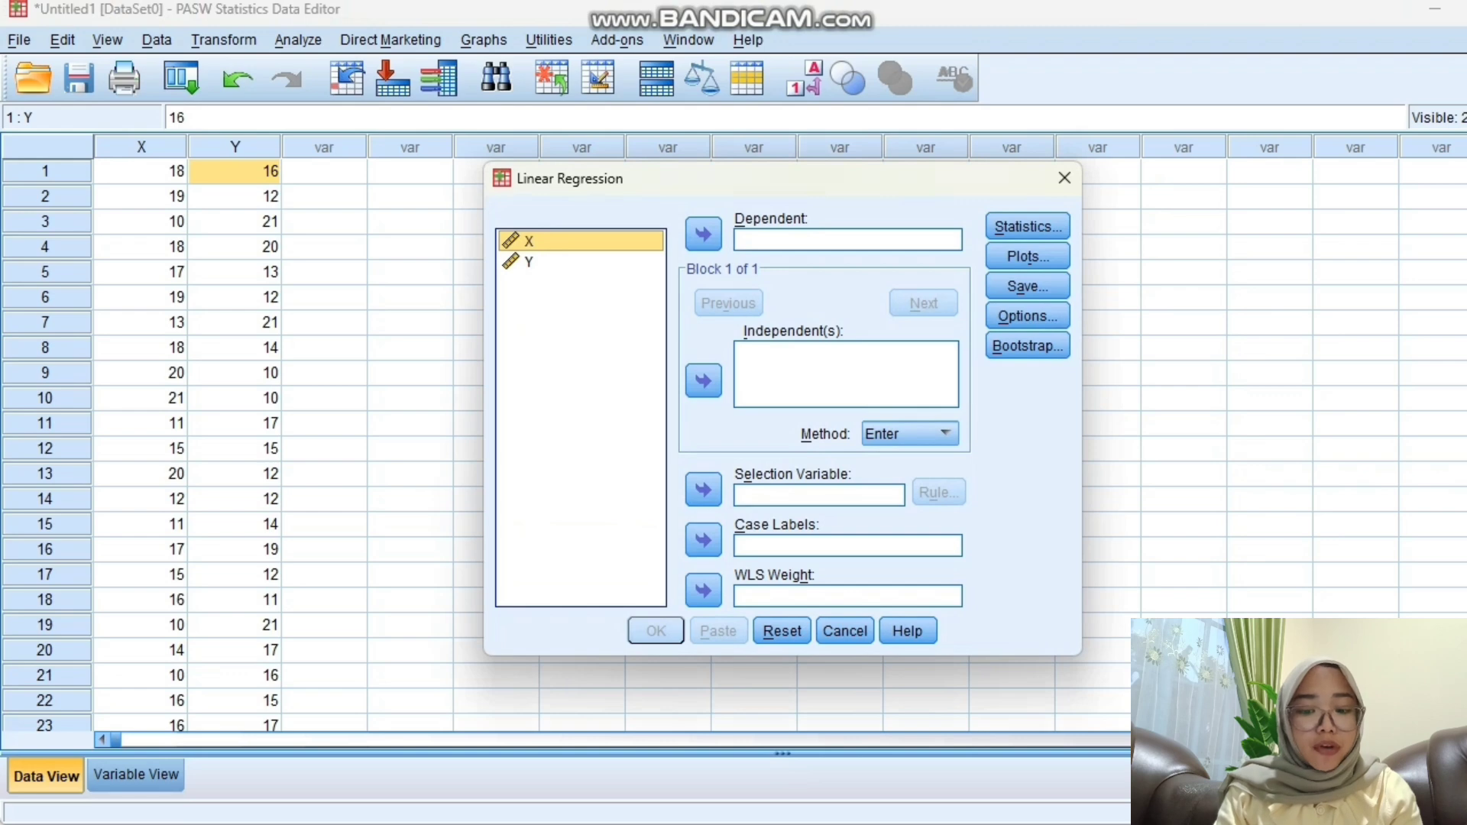
{"action": "left_click", "coordinate": [703, 382]}
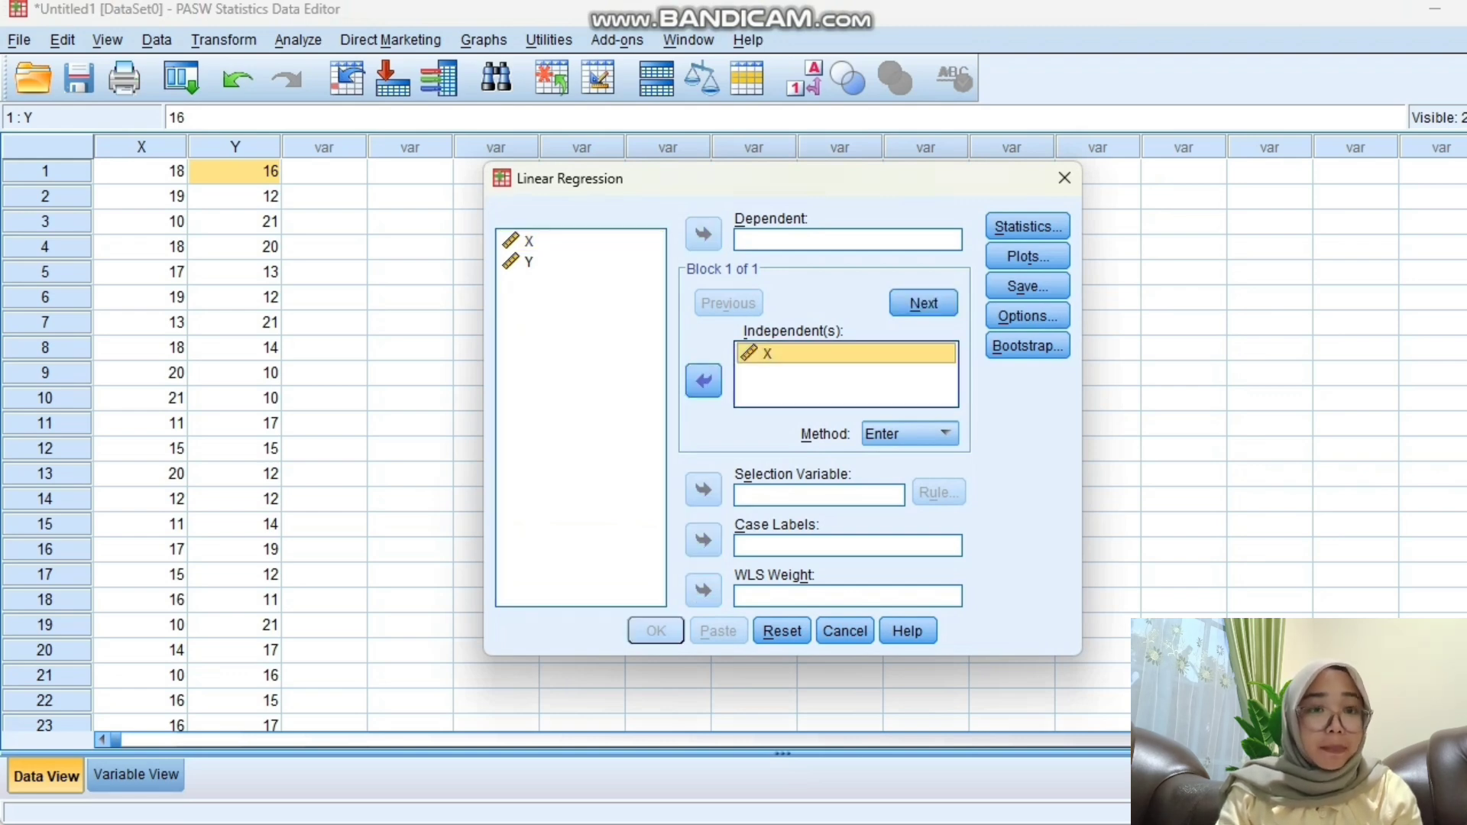
{"action": "left_click", "coordinate": [529, 262]}
{"action": "left_click", "coordinate": [702, 233]}
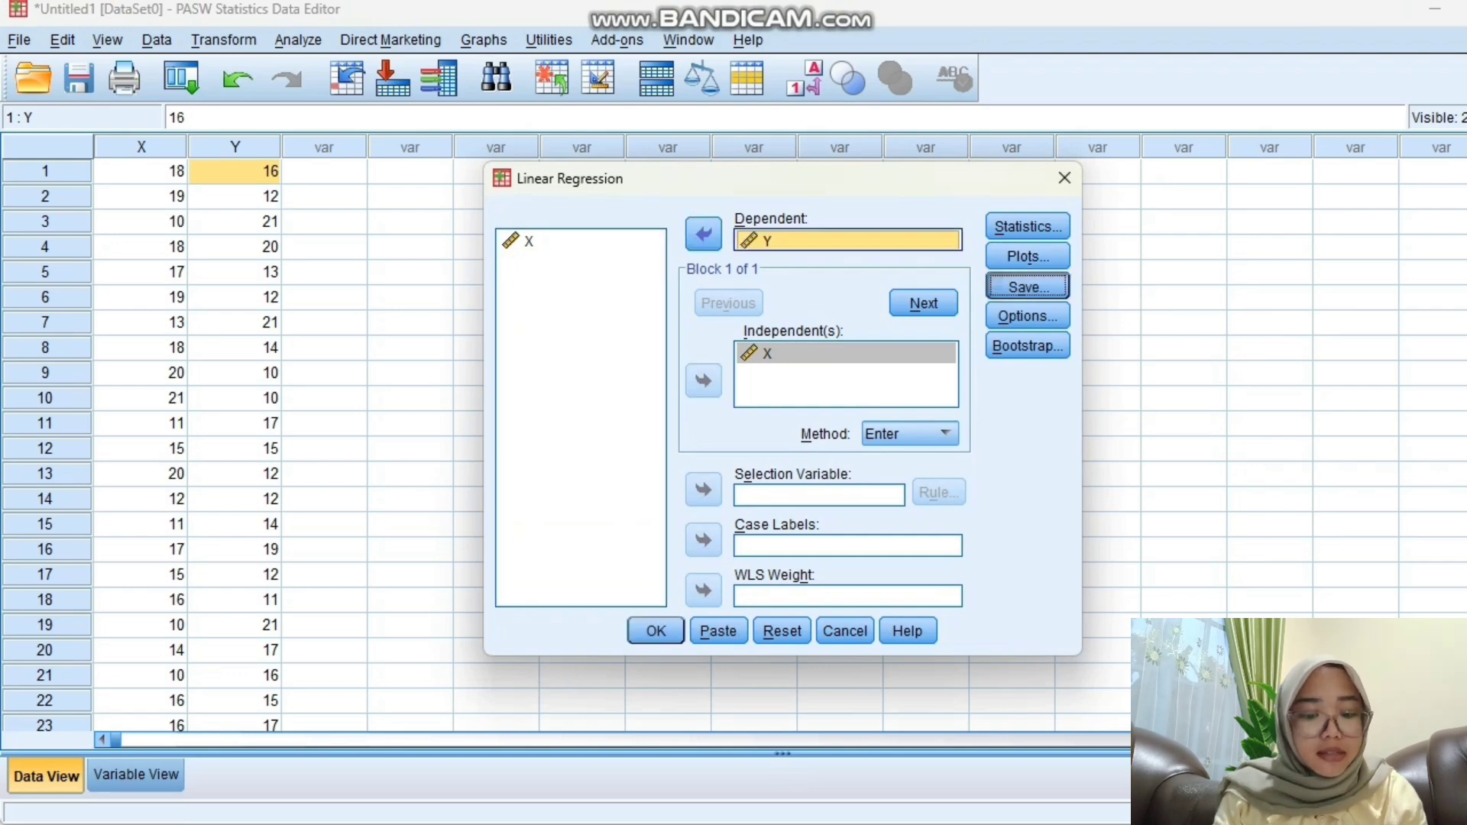
Step: Choose to save the unstandardized residuals and run the linear regression
{"action": "left_click", "coordinate": [1027, 285]}
{"action": "left_click", "coordinate": [822, 143]}
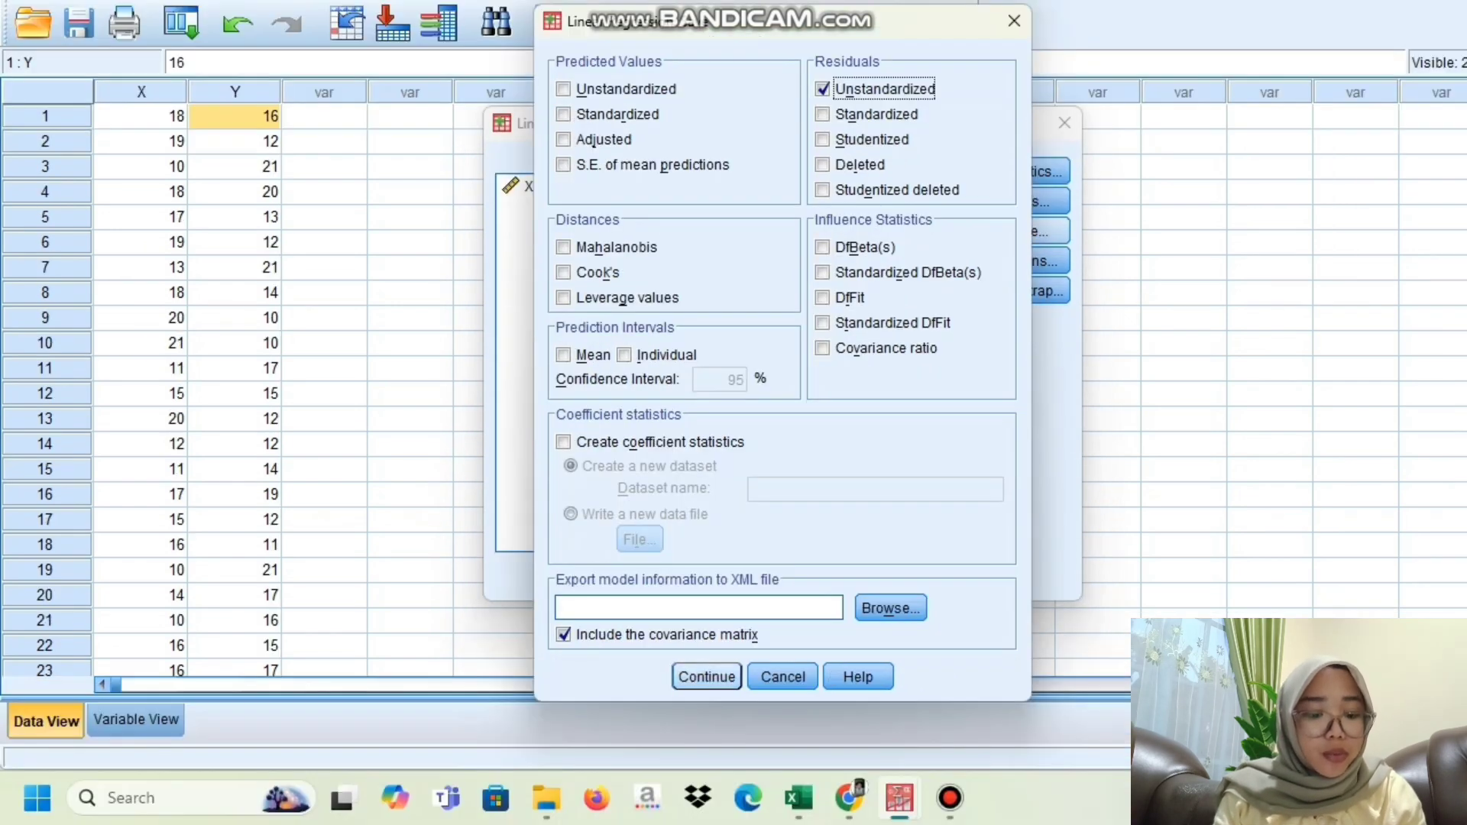
{"action": "left_click", "coordinate": [706, 731]}
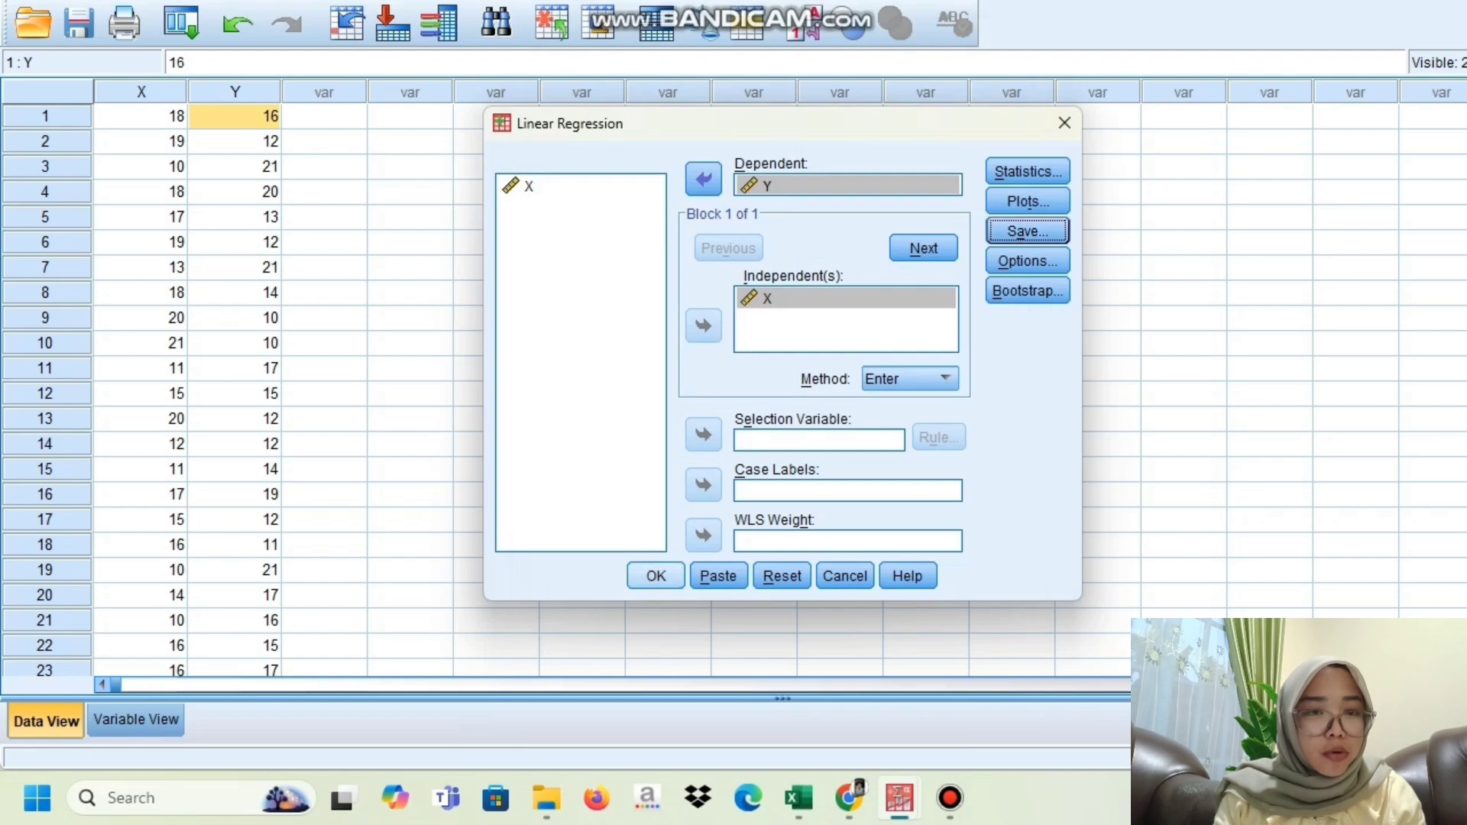
{"action": "left_click", "coordinate": [656, 577]}
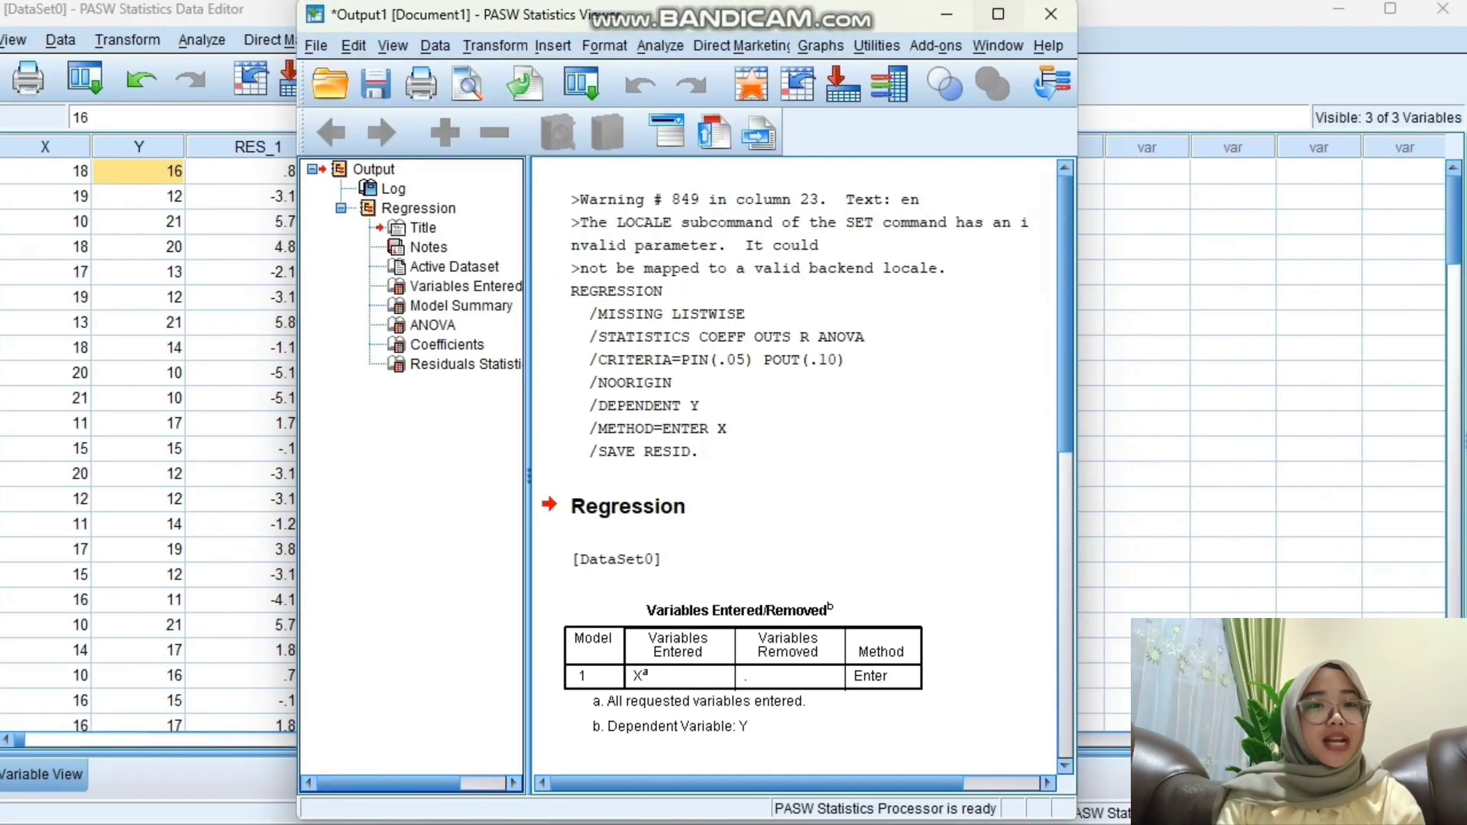
Step: Look over the regression output, close it, and examine the saved residuals column in the data set
{"action": "left_click", "coordinate": [1006, 17]}
{"action": "scroll", "coordinate": [792, 451], "scroll_direction": "down", "scroll_amount": 1}
{"action": "scroll", "coordinate": [791, 451], "scroll_direction": "up", "scroll_amount": 5}
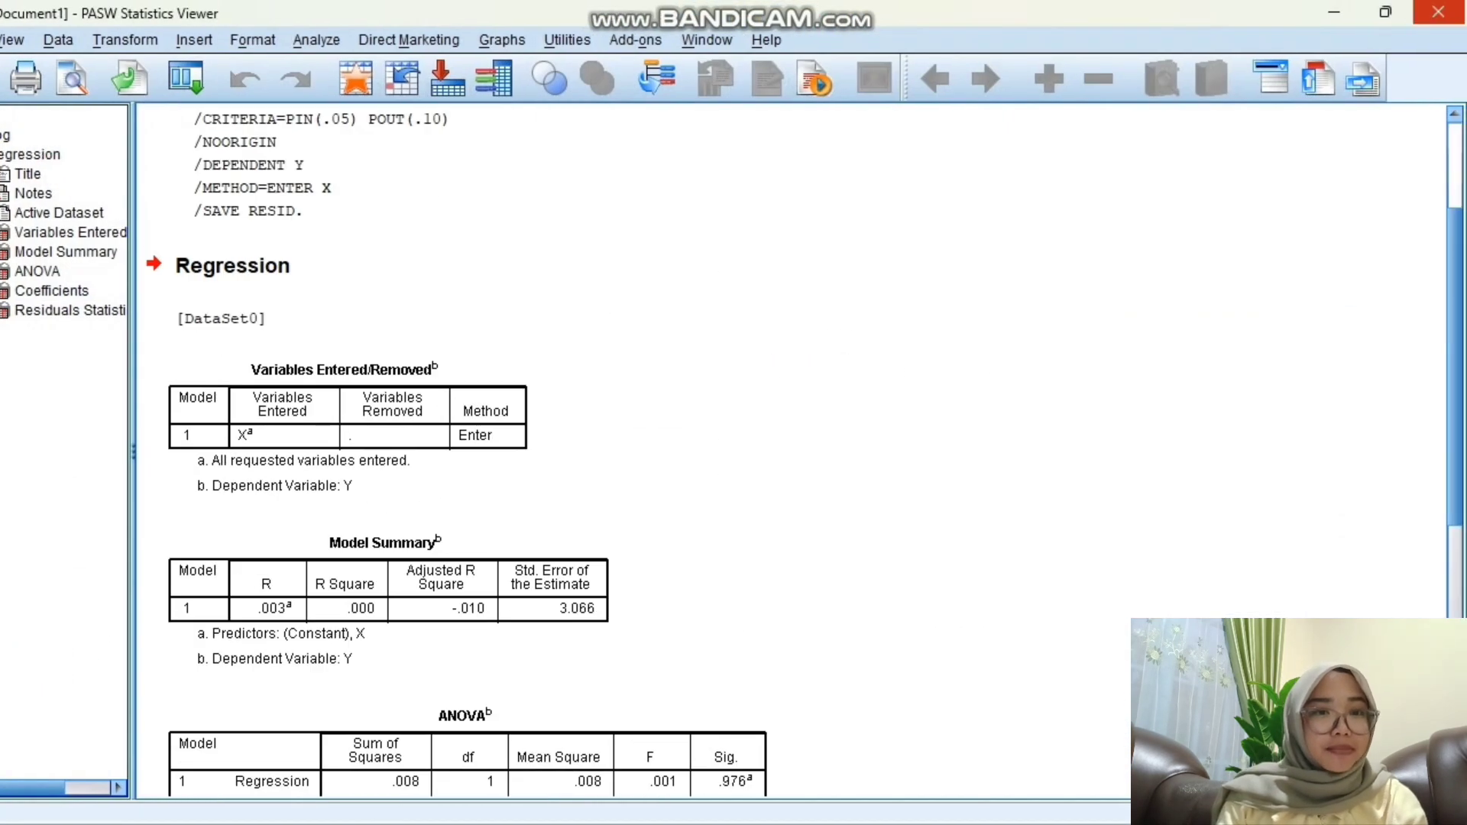
{"action": "left_click", "coordinate": [1441, 12]}
{"action": "left_click", "coordinate": [682, 453]}
{"action": "scroll", "coordinate": [718, 443], "scroll_direction": "down", "scroll_amount": 8}
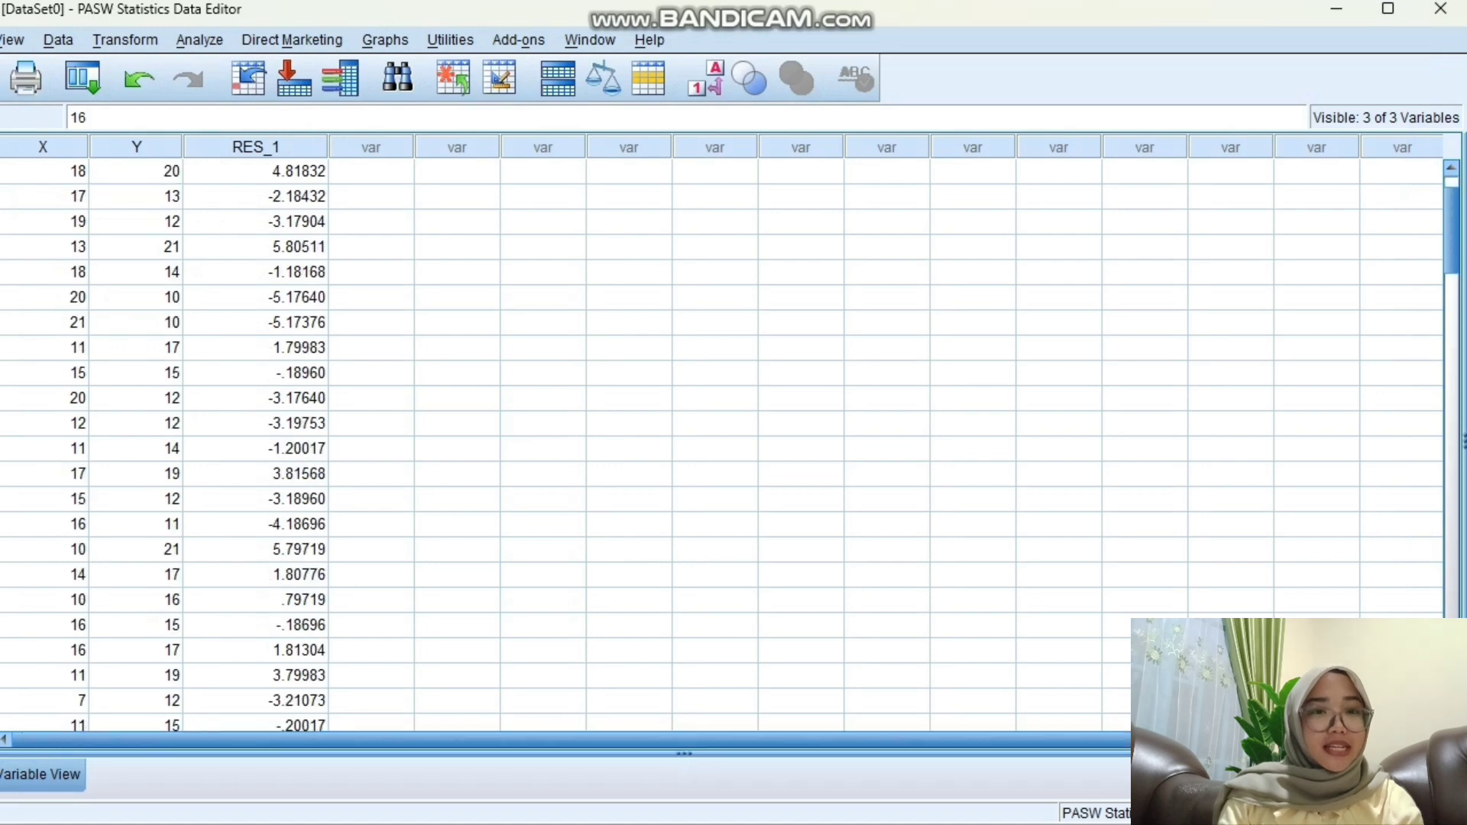
{"action": "scroll", "coordinate": [718, 443], "scroll_direction": "down", "scroll_amount": 4}
{"action": "scroll", "coordinate": [718, 443], "scroll_direction": "up", "scroll_amount": 15}
Step: Run a One-Sample Kolmogorov-Smirnov test on the unstandardized residuals against the Normal distribution
{"action": "left_click", "coordinate": [199, 40]}
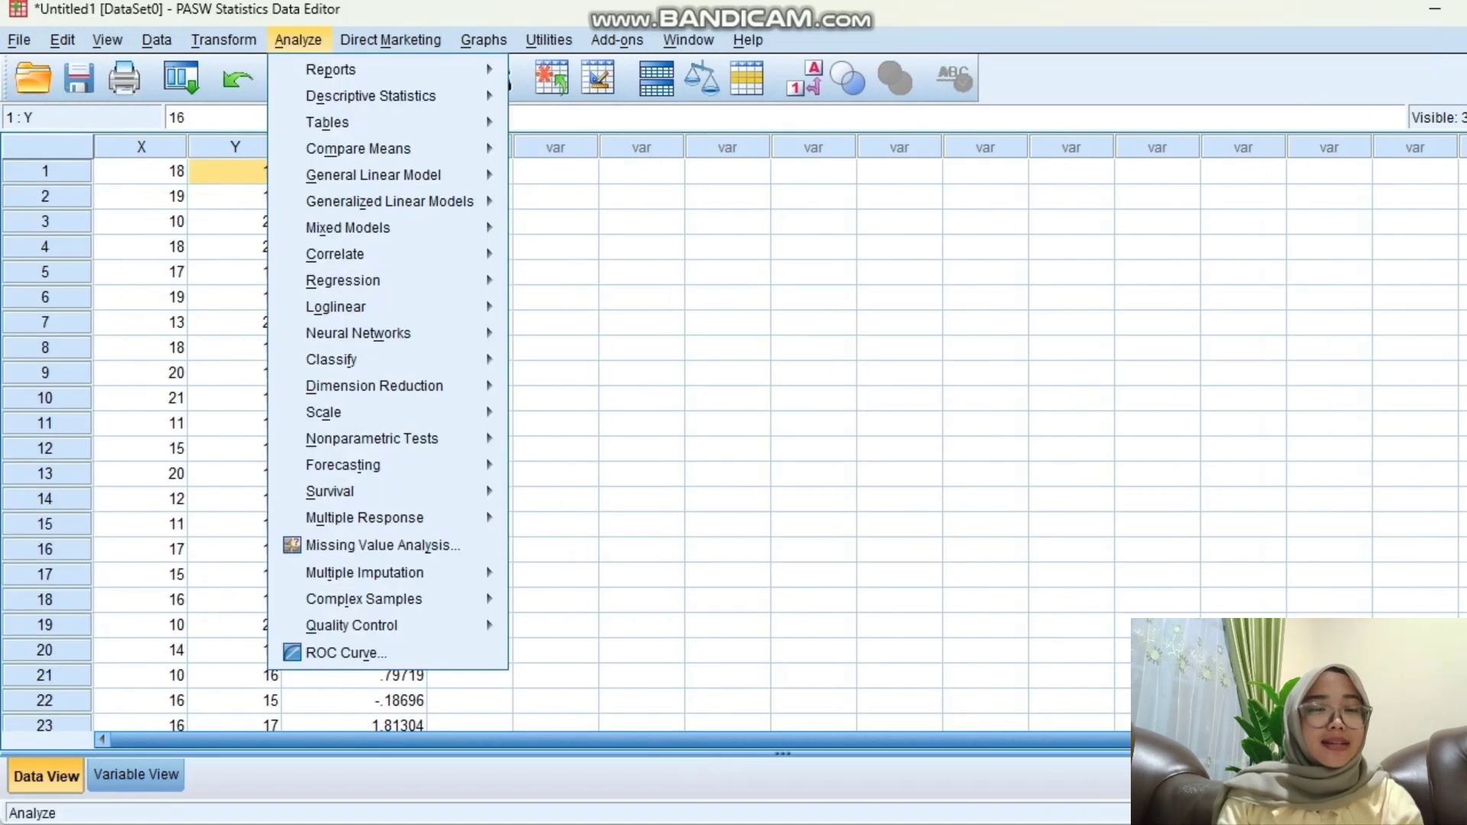
{"action": "mouse_move", "coordinate": [372, 439]}
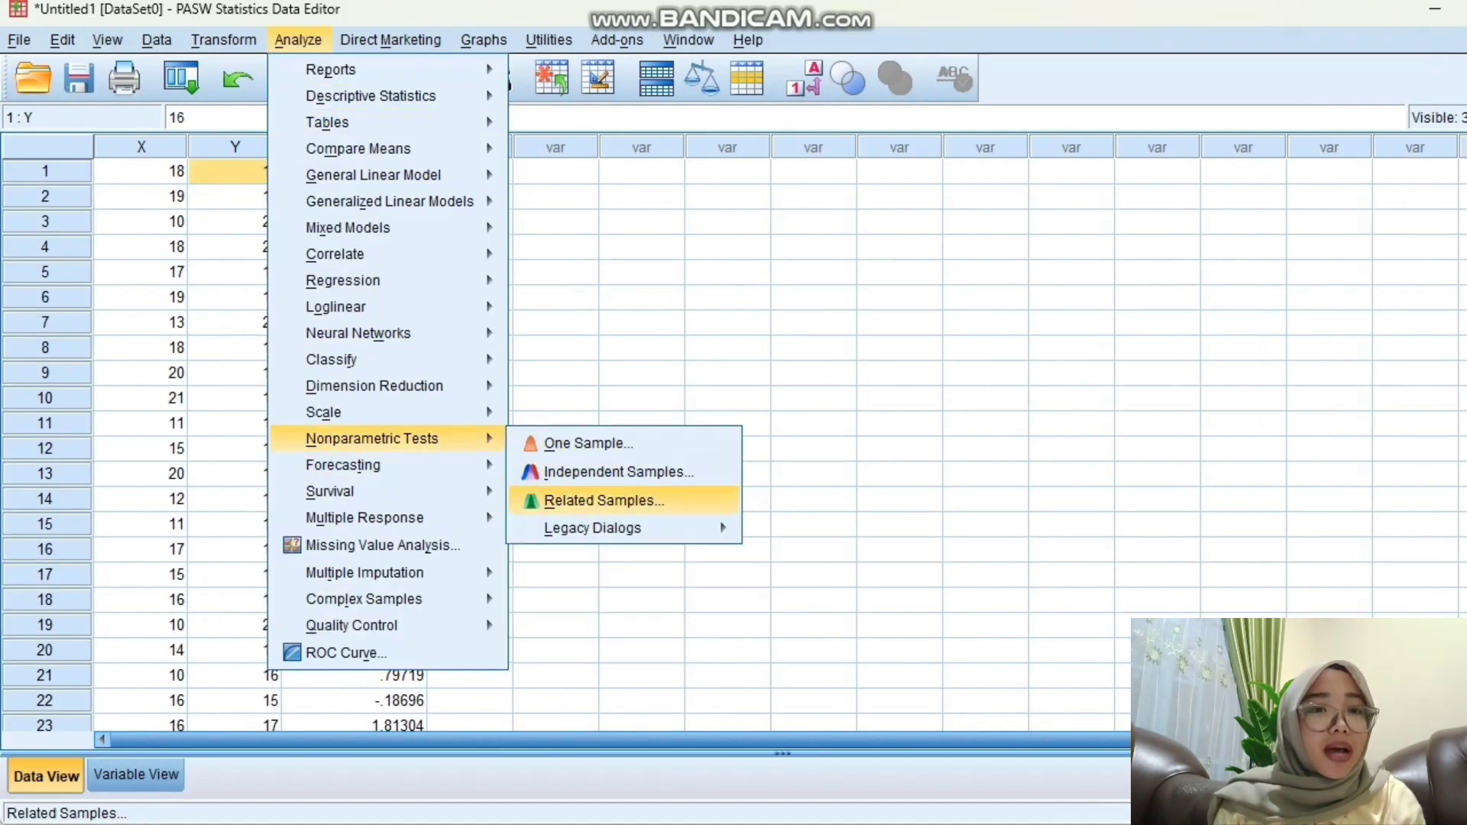
{"action": "mouse_move", "coordinate": [592, 528]}
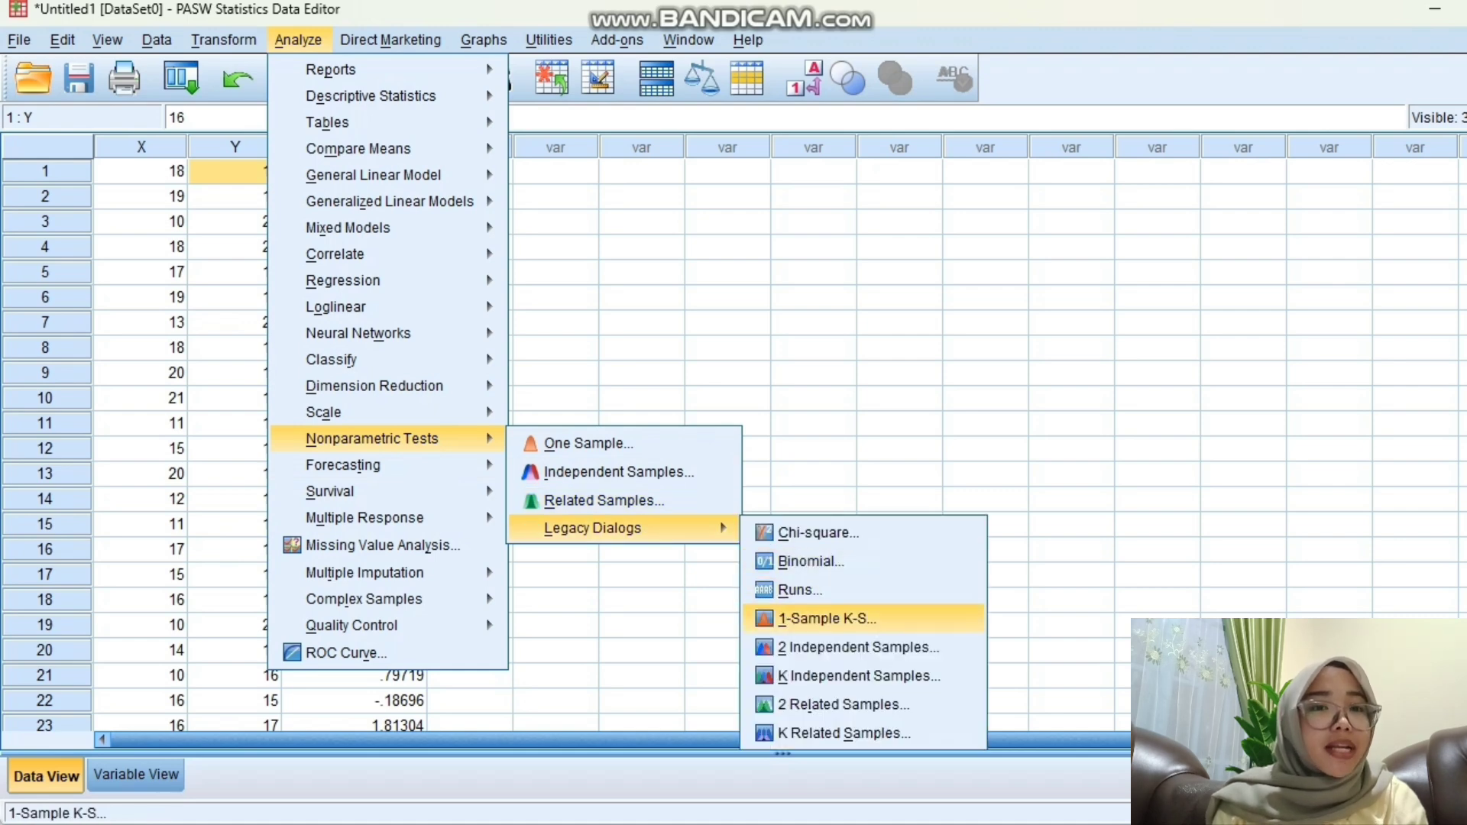
{"action": "left_click", "coordinate": [825, 618]}
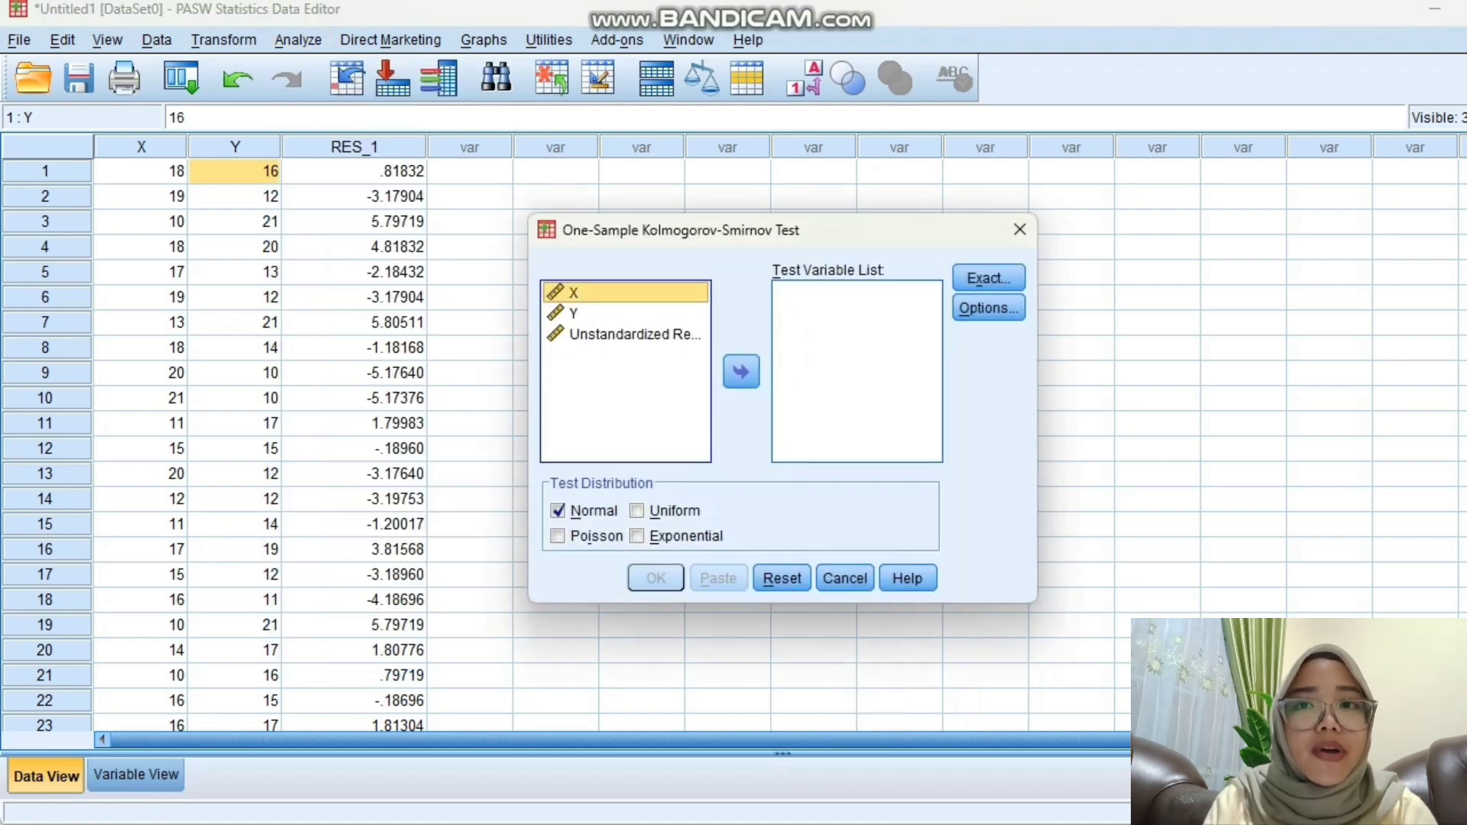
{"action": "left_click", "coordinate": [634, 334]}
{"action": "left_click", "coordinate": [741, 371]}
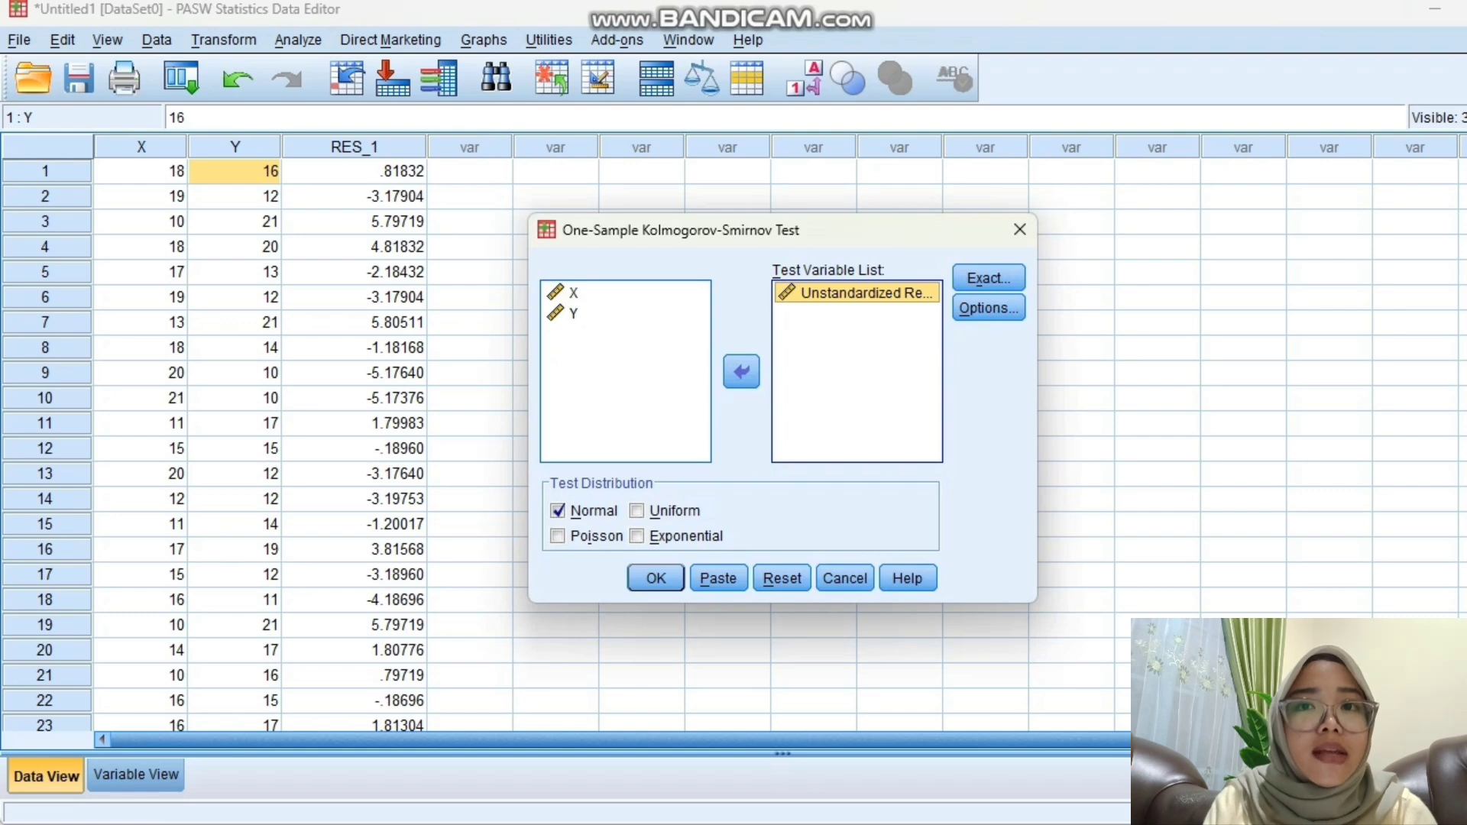
{"action": "left_click", "coordinate": [655, 578]}
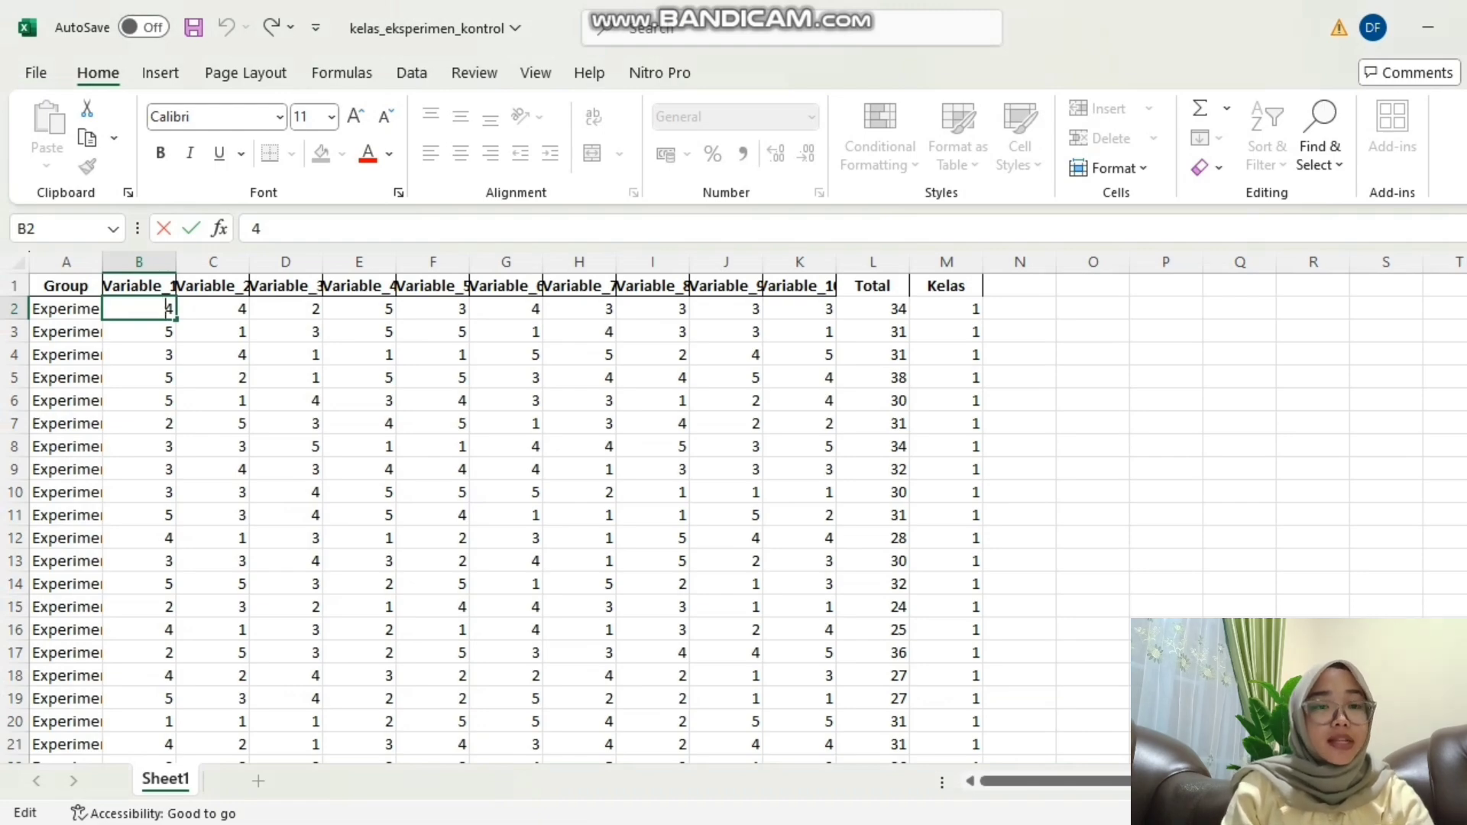
Step: Copy the Total values L2:L201 from the kelas_eksperimen_kontrol workbook and paste them into the first column of an empty PASW Statistics data set
{"action": "scroll", "coordinate": [733, 519], "scroll_direction": "down", "scroll_amount": 20}
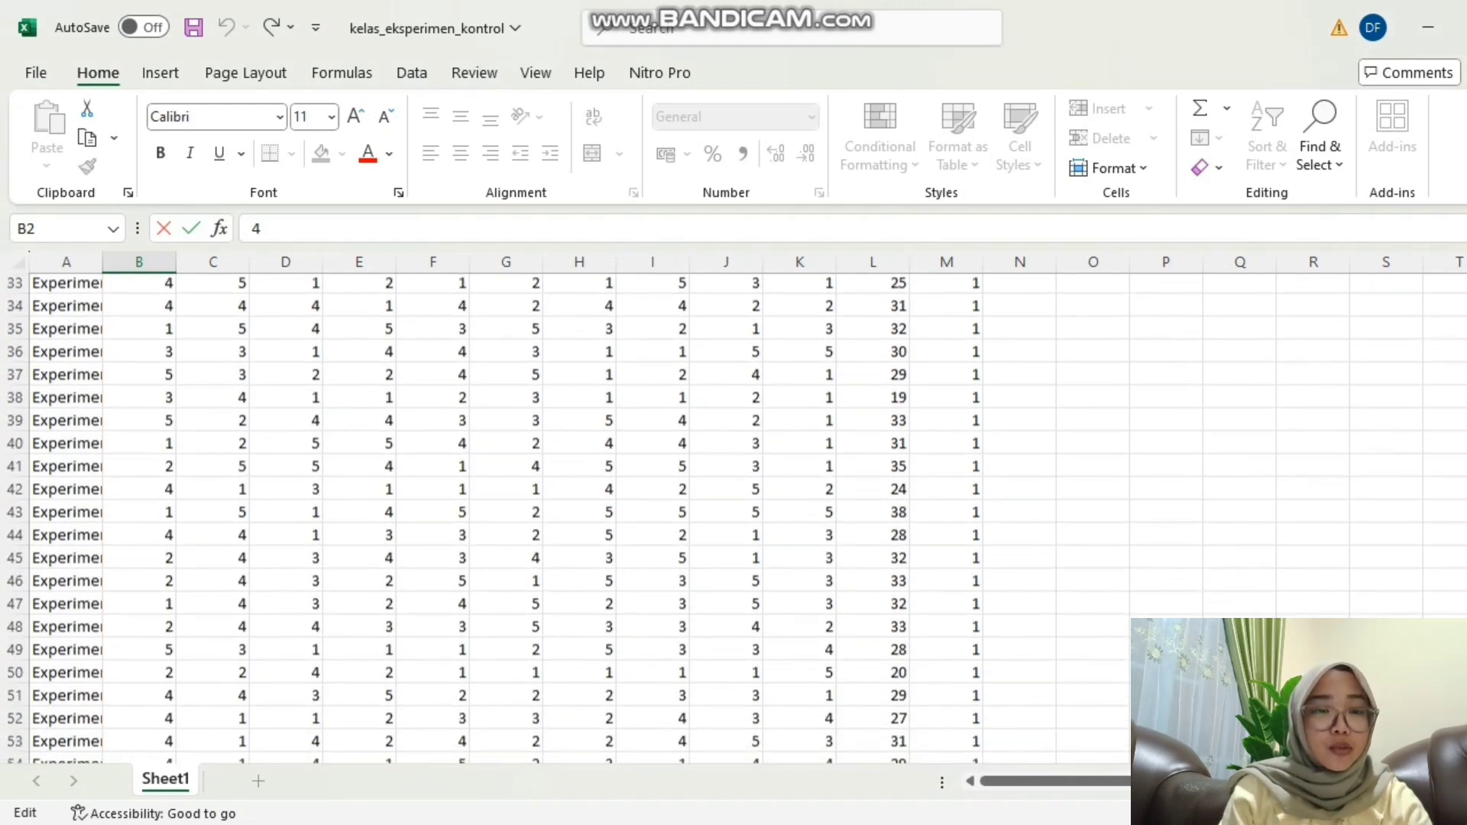
{"action": "scroll", "coordinate": [734, 520], "scroll_direction": "down", "scroll_amount": 5}
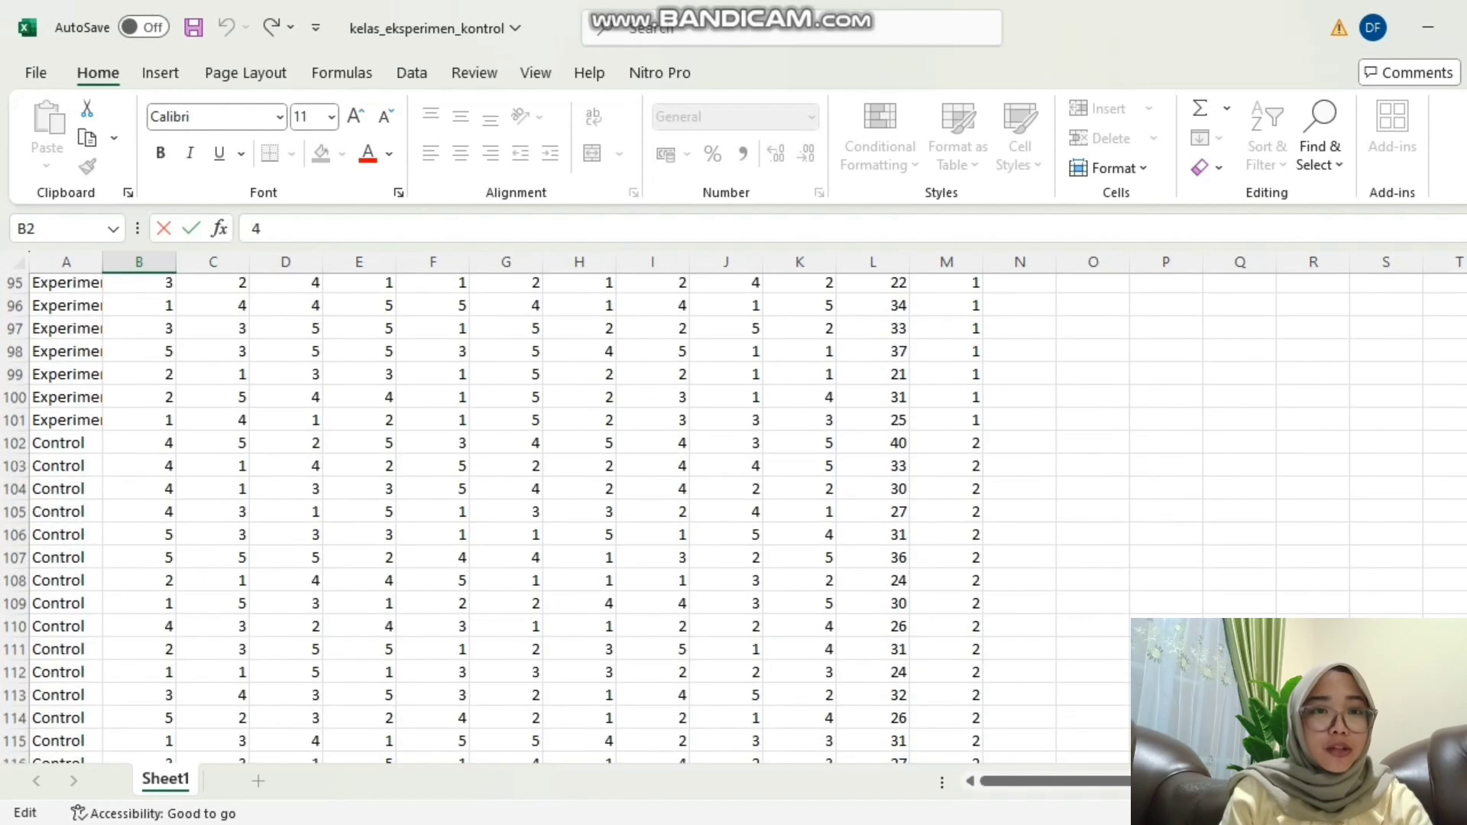
{"action": "scroll", "coordinate": [734, 520], "scroll_direction": "up", "scroll_amount": 20}
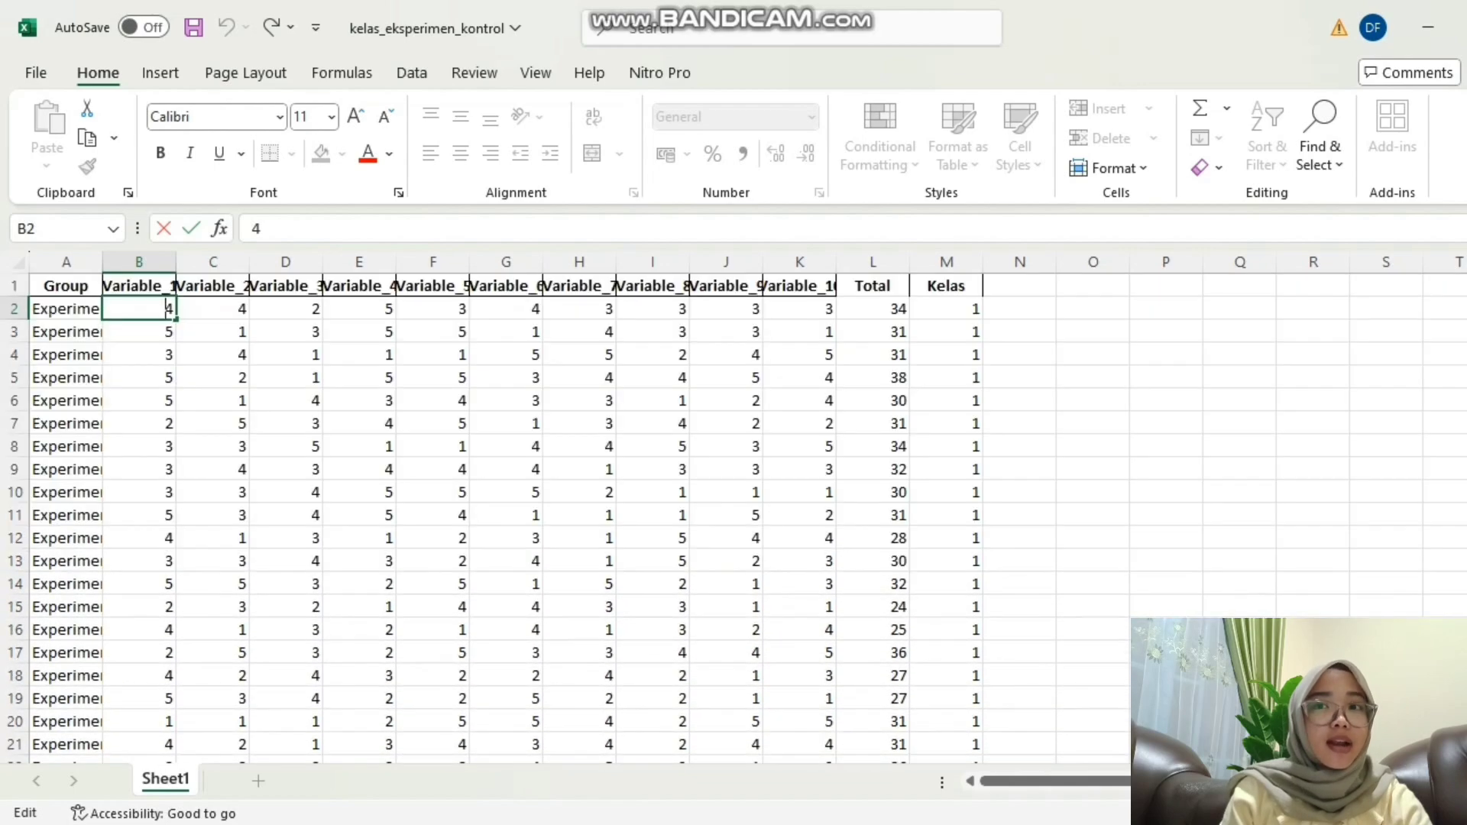
{"action": "left_click_drag", "start_coordinate": [872, 308], "coordinate": [902, 676]}
{"action": "key", "text": "ctrl+c"}
{"action": "left_click", "coordinate": [950, 798]}
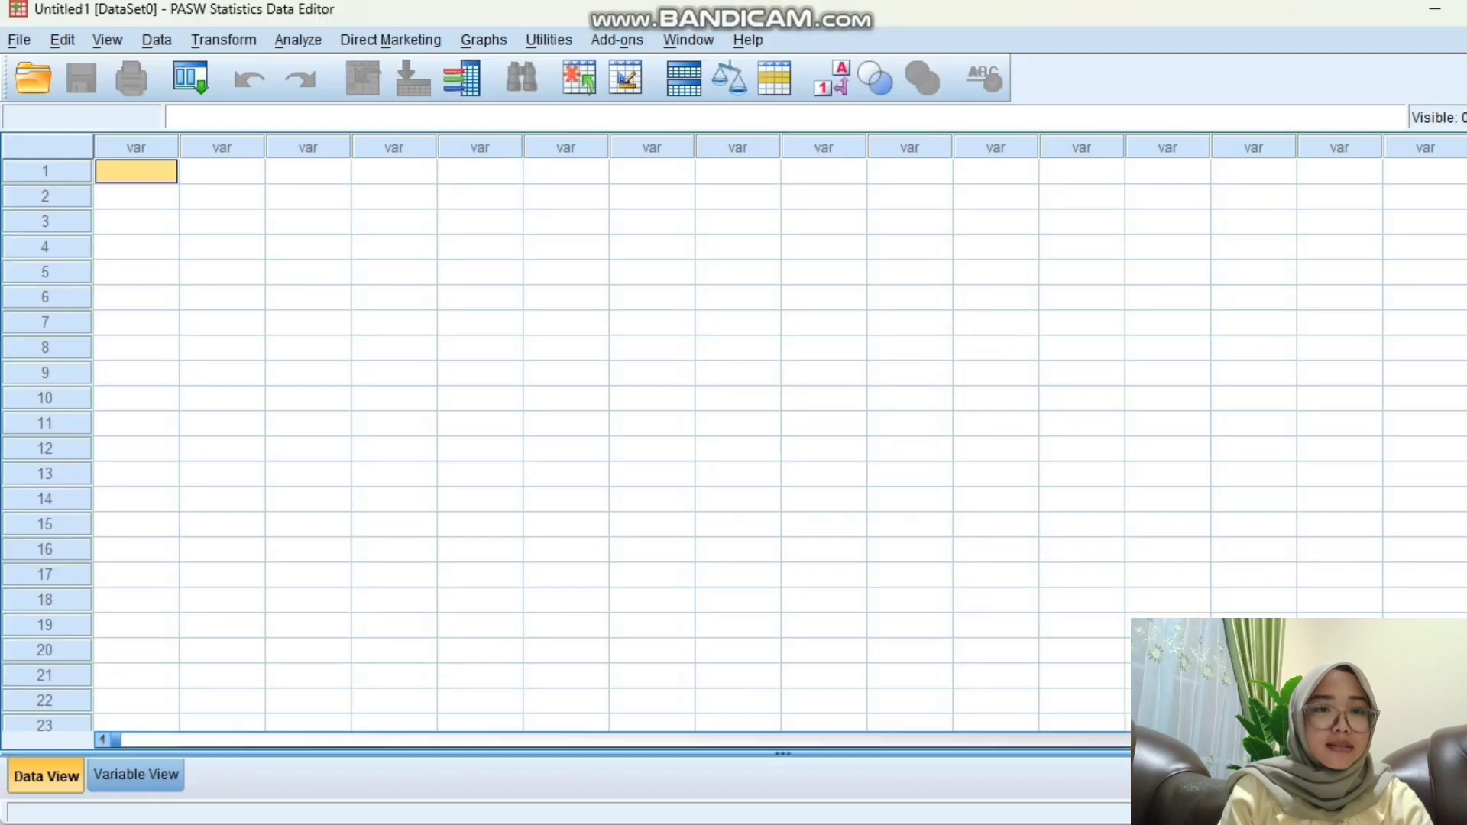
{"action": "key", "text": "ctrl+v"}
Step: Copy the Kelas values M2:M201 from the Excel sheet and paste them into the second column of the PASW Statistics data set
{"action": "left_click", "coordinate": [899, 798]}
{"action": "scroll", "coordinate": [917, 489], "scroll_direction": "up", "scroll_amount": 20}
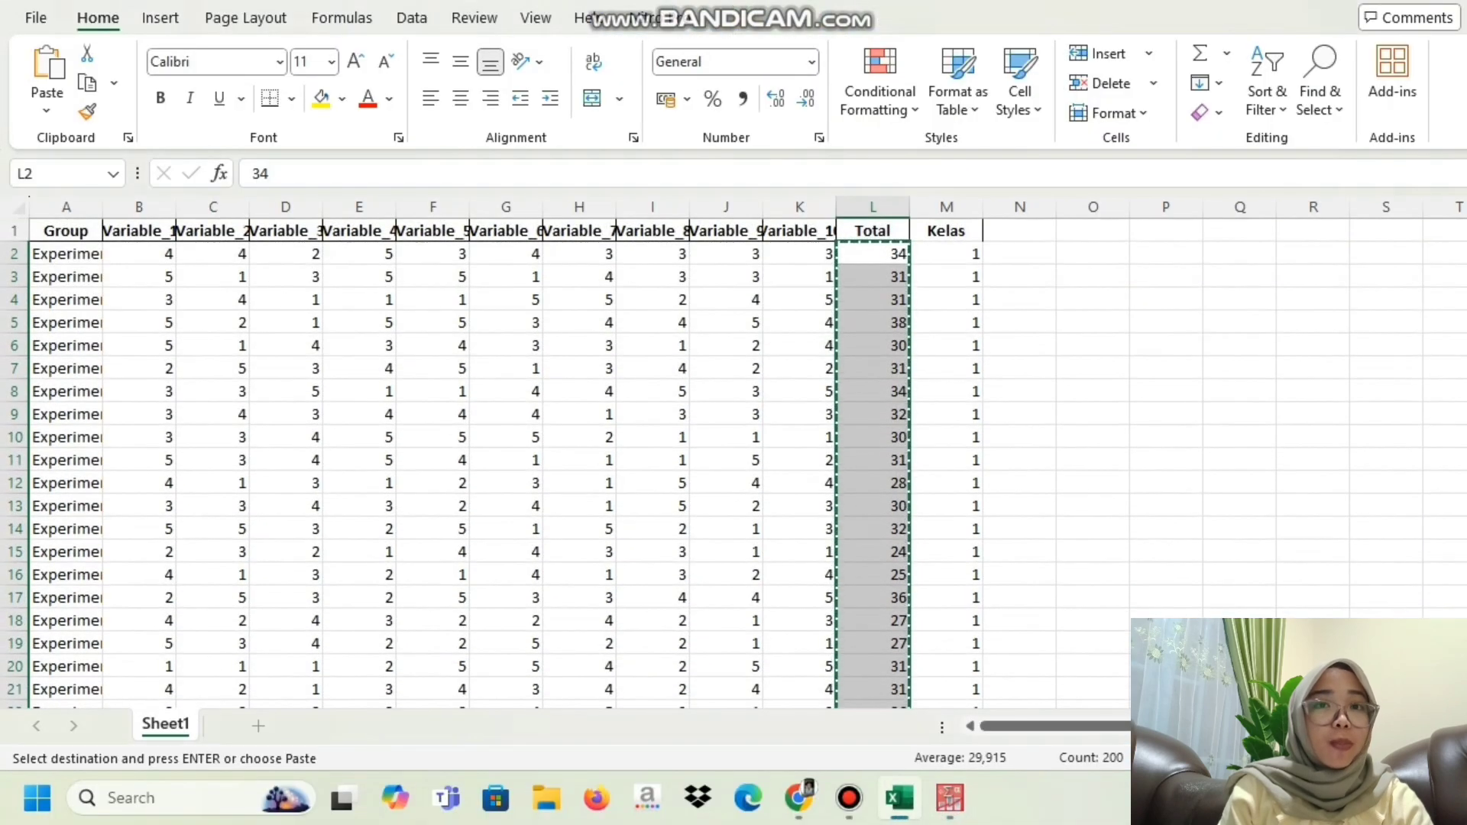
{"action": "left_click", "coordinate": [945, 254]}
{"action": "left_click_drag", "start_coordinate": [945, 253], "coordinate": [978, 668]}
{"action": "key", "text": "ctrl+c"}
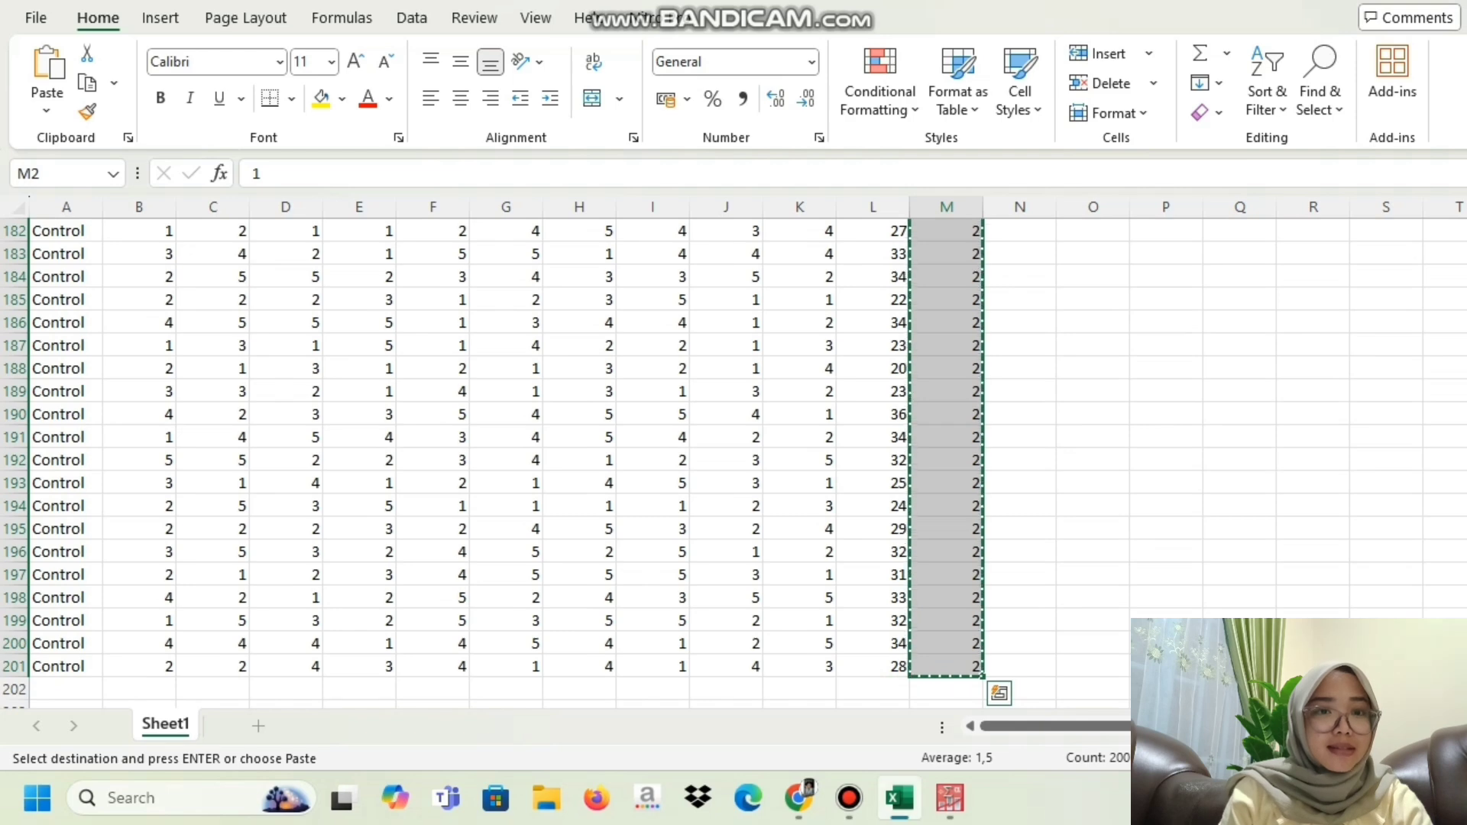
{"action": "left_click", "coordinate": [950, 798]}
{"action": "left_click", "coordinate": [826, 686]}
{"action": "left_click", "coordinate": [233, 117]}
{"action": "key", "text": "ctrl+v"}
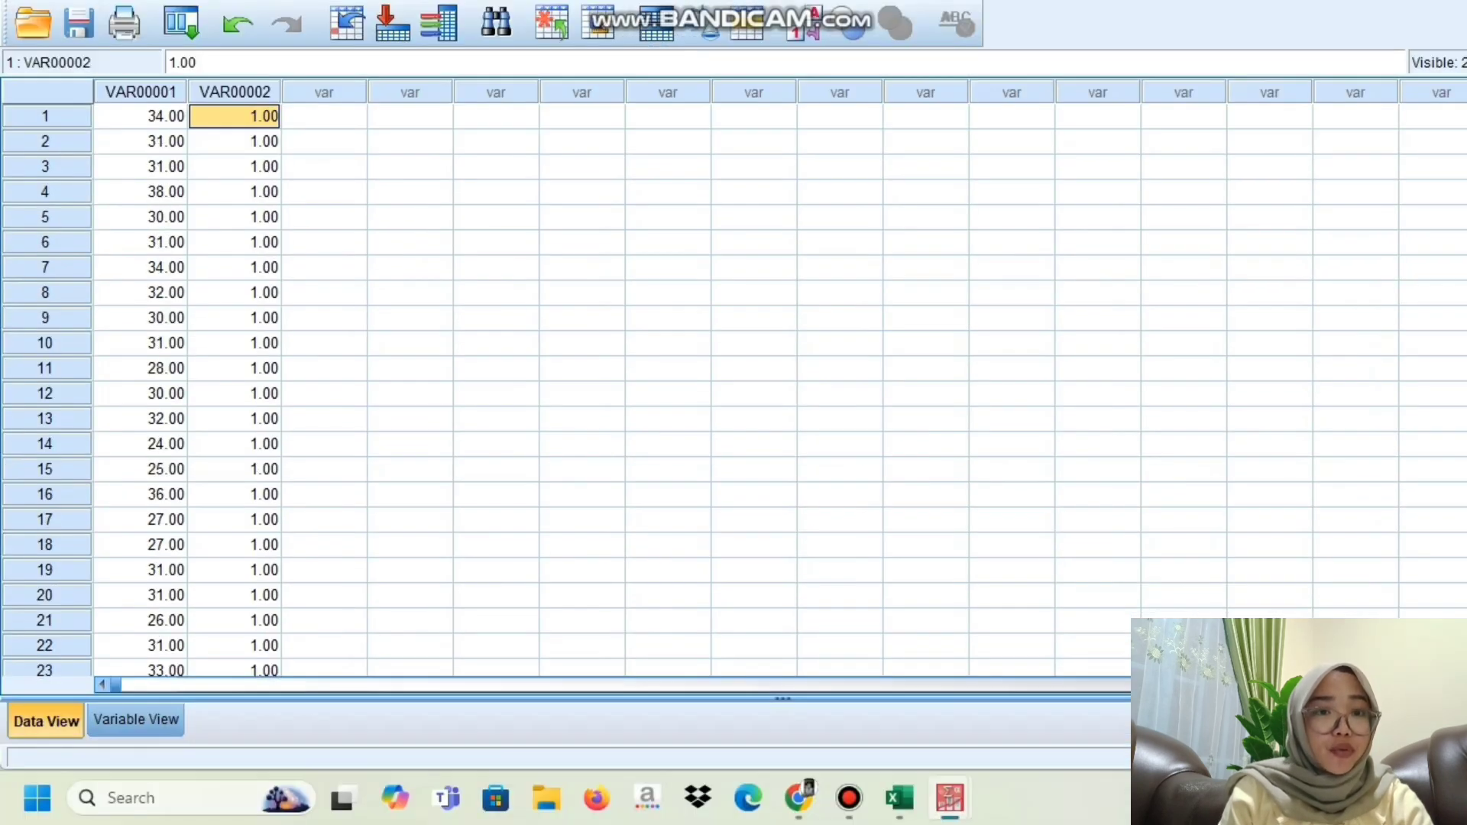
Step: Rename the first variable as Hasil and the second variable as Kelas in the variable definitions
{"action": "left_click", "coordinate": [136, 719]}
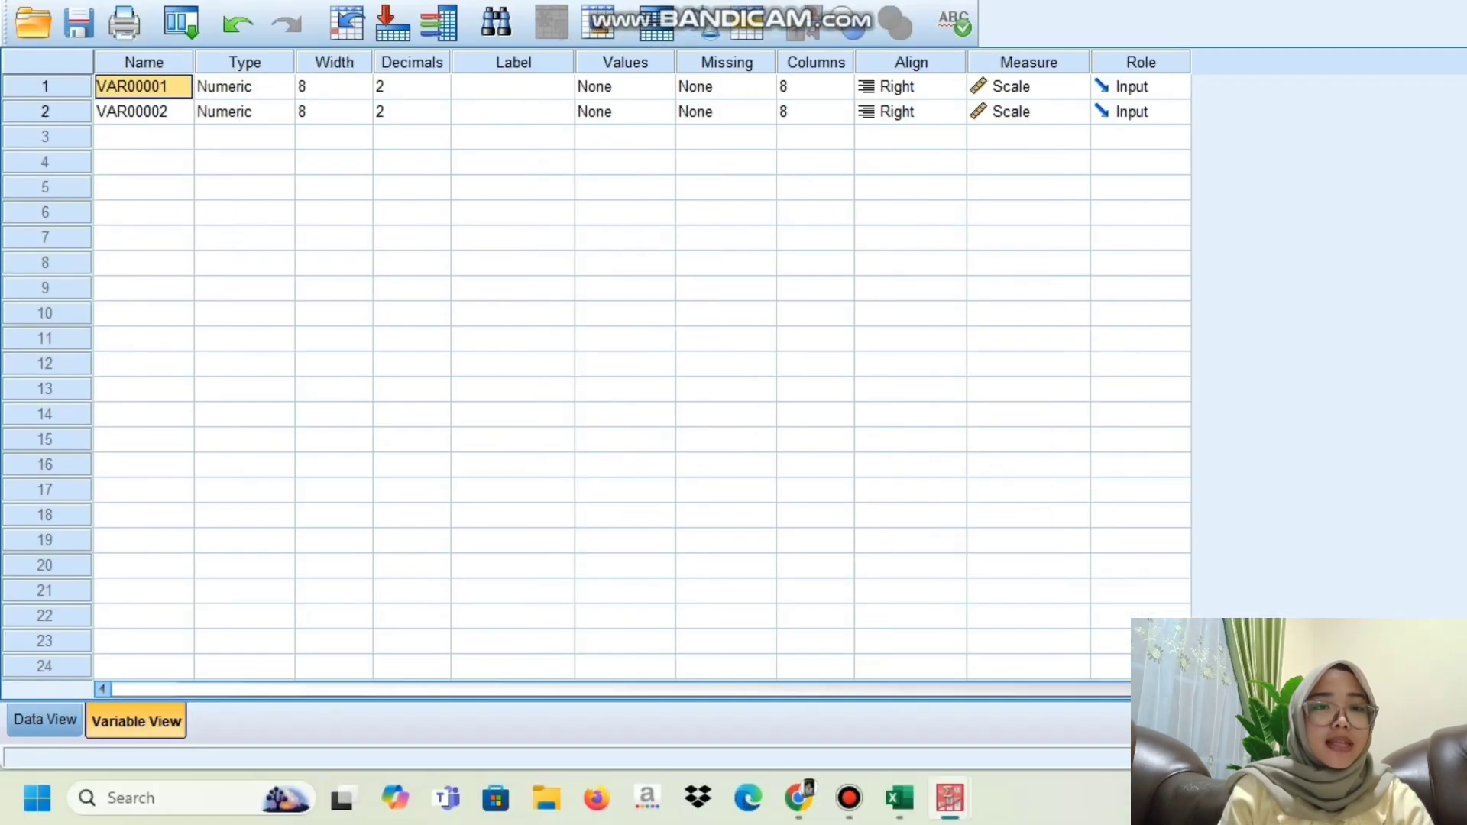
{"action": "key", "text": "BackSpace"}
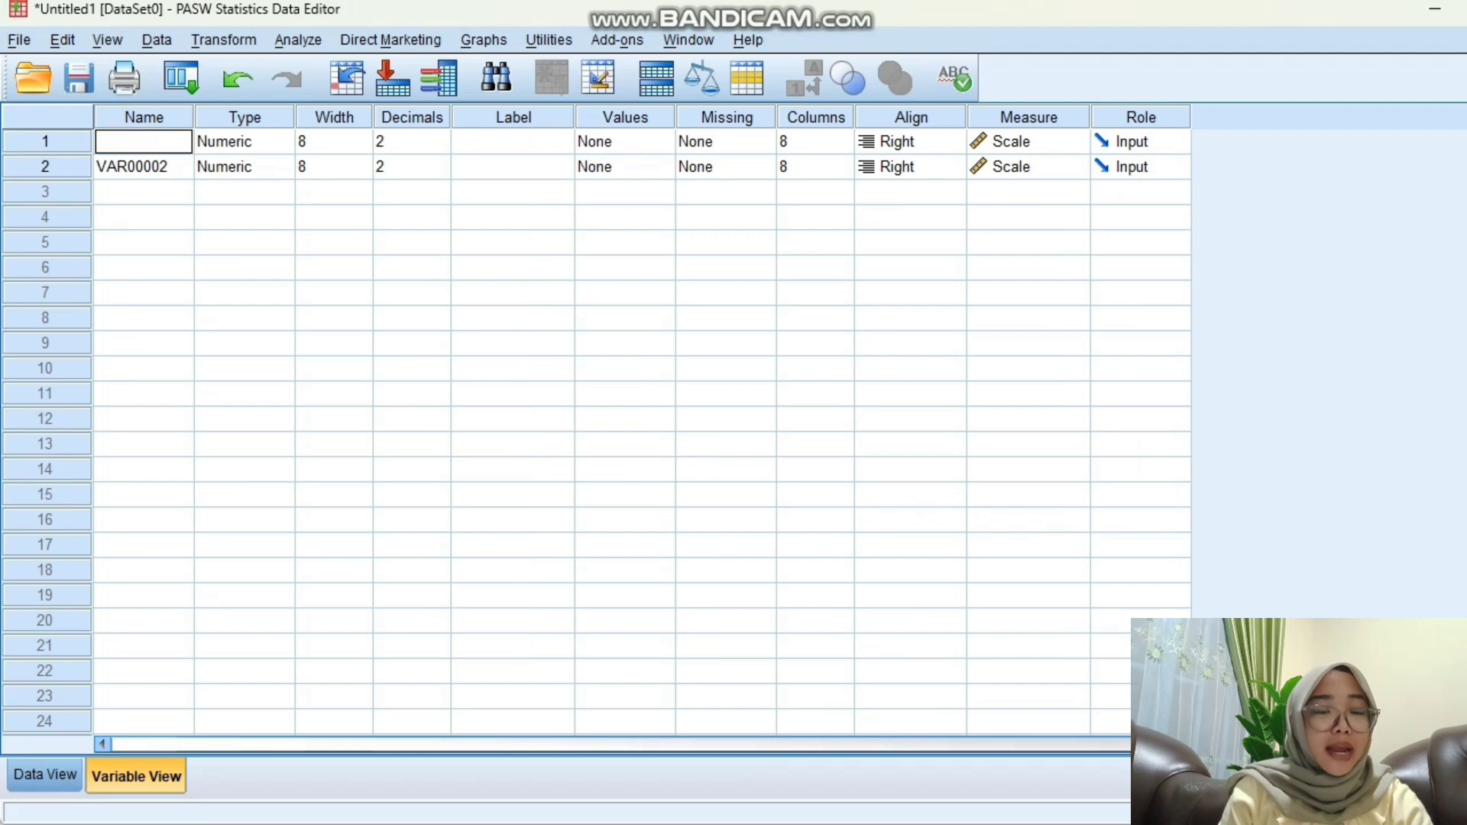
{"action": "type", "text": "Hasil"}
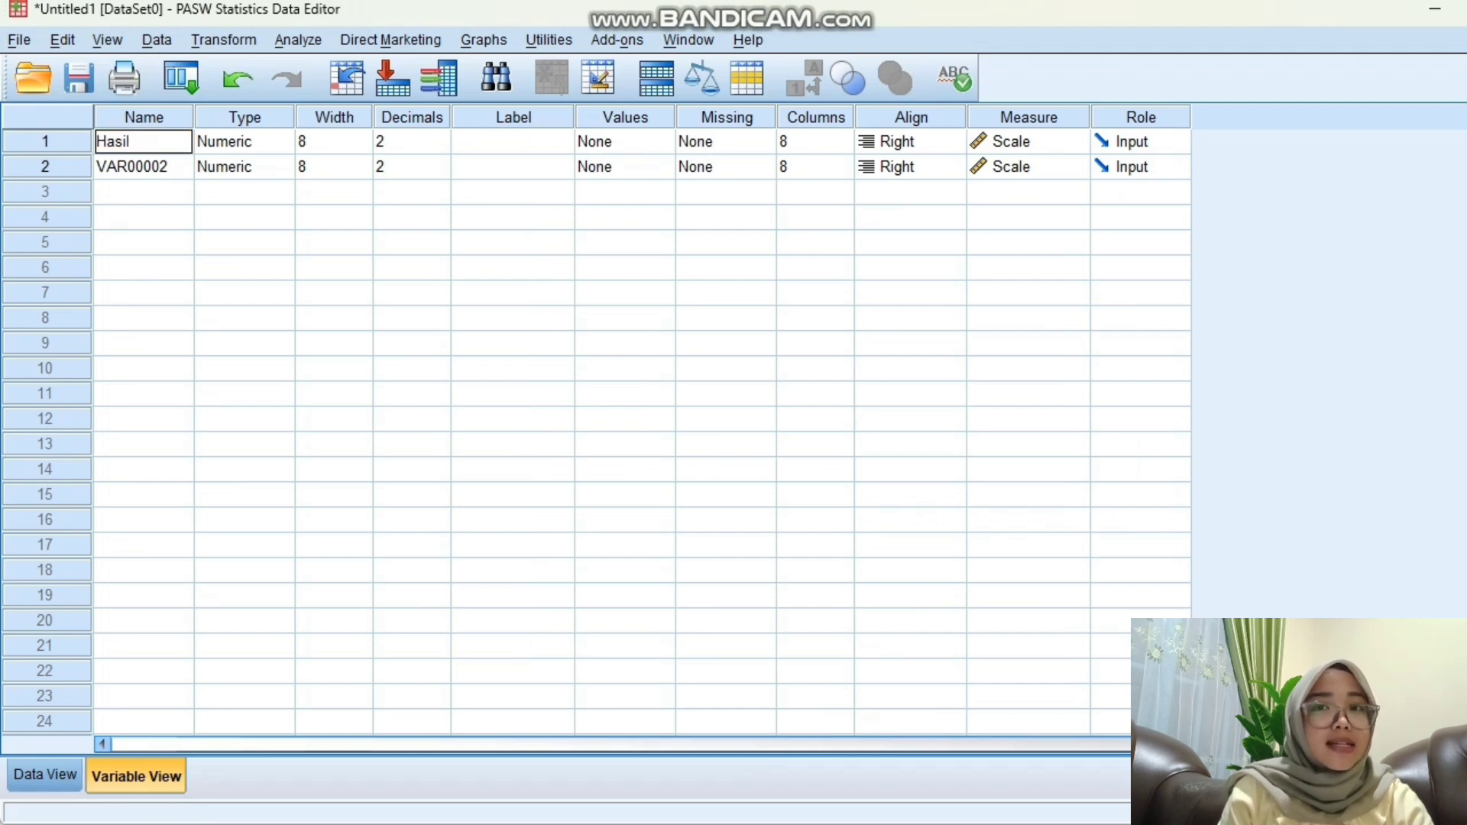
{"action": "key", "text": "Return"}
{"action": "key", "text": "BackSpace"}
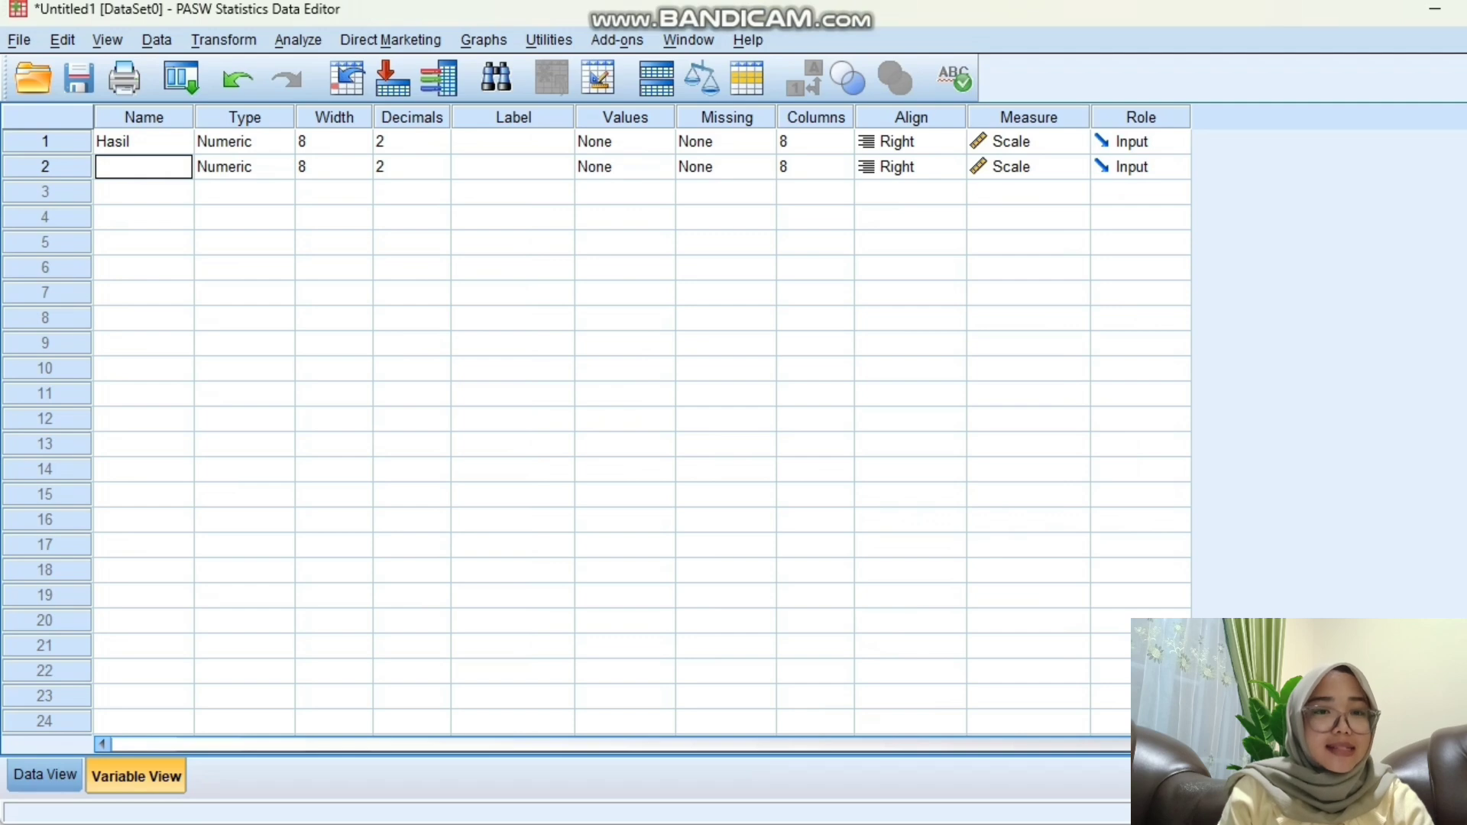
{"action": "type", "text": "Kelas"}
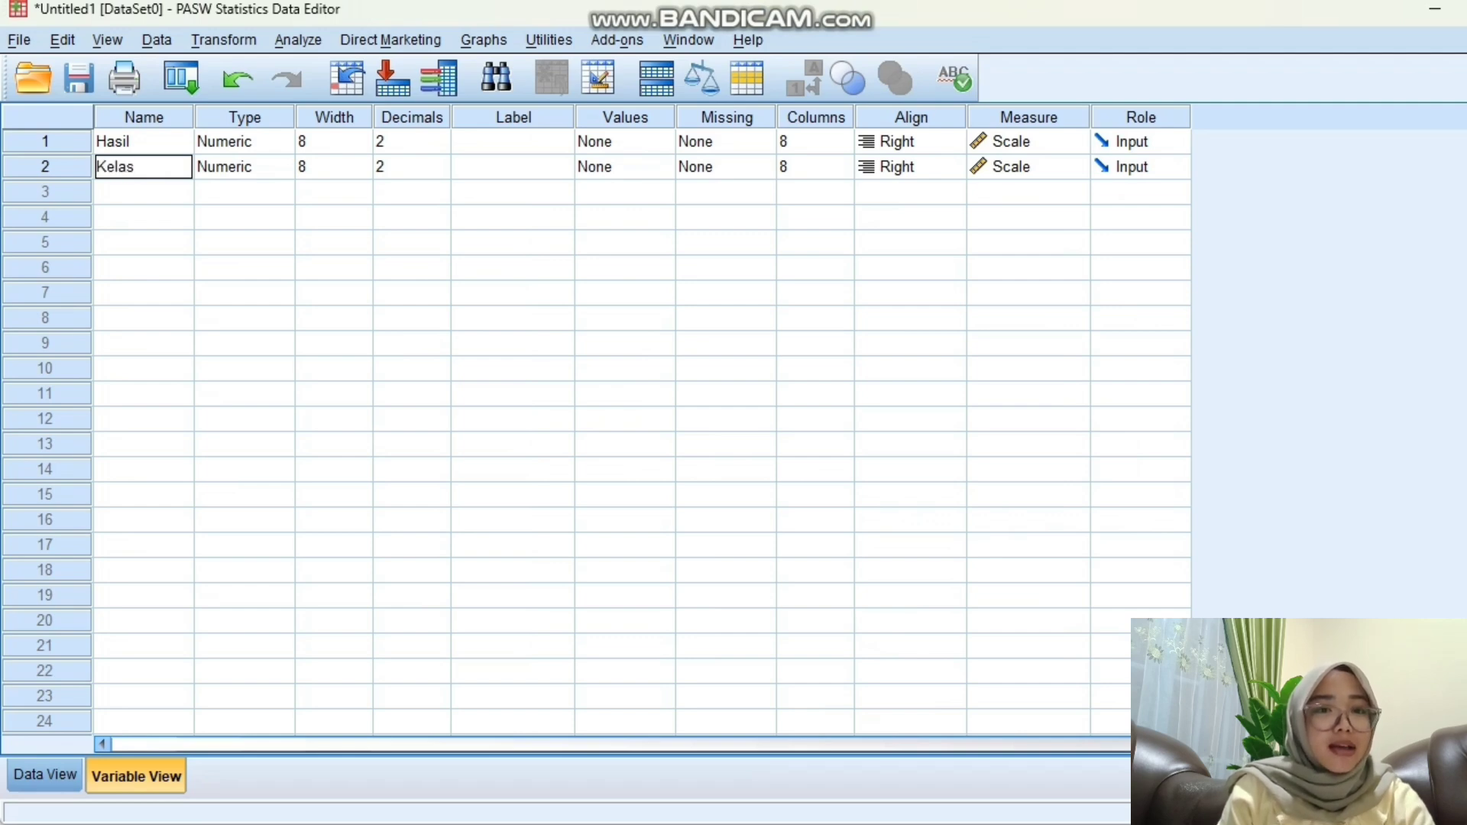
Step: Set the decimals of both the Hasil and Kelas variables to 0
{"action": "double_click", "coordinate": [440, 147]}
{"action": "left_click", "coordinate": [437, 168]}
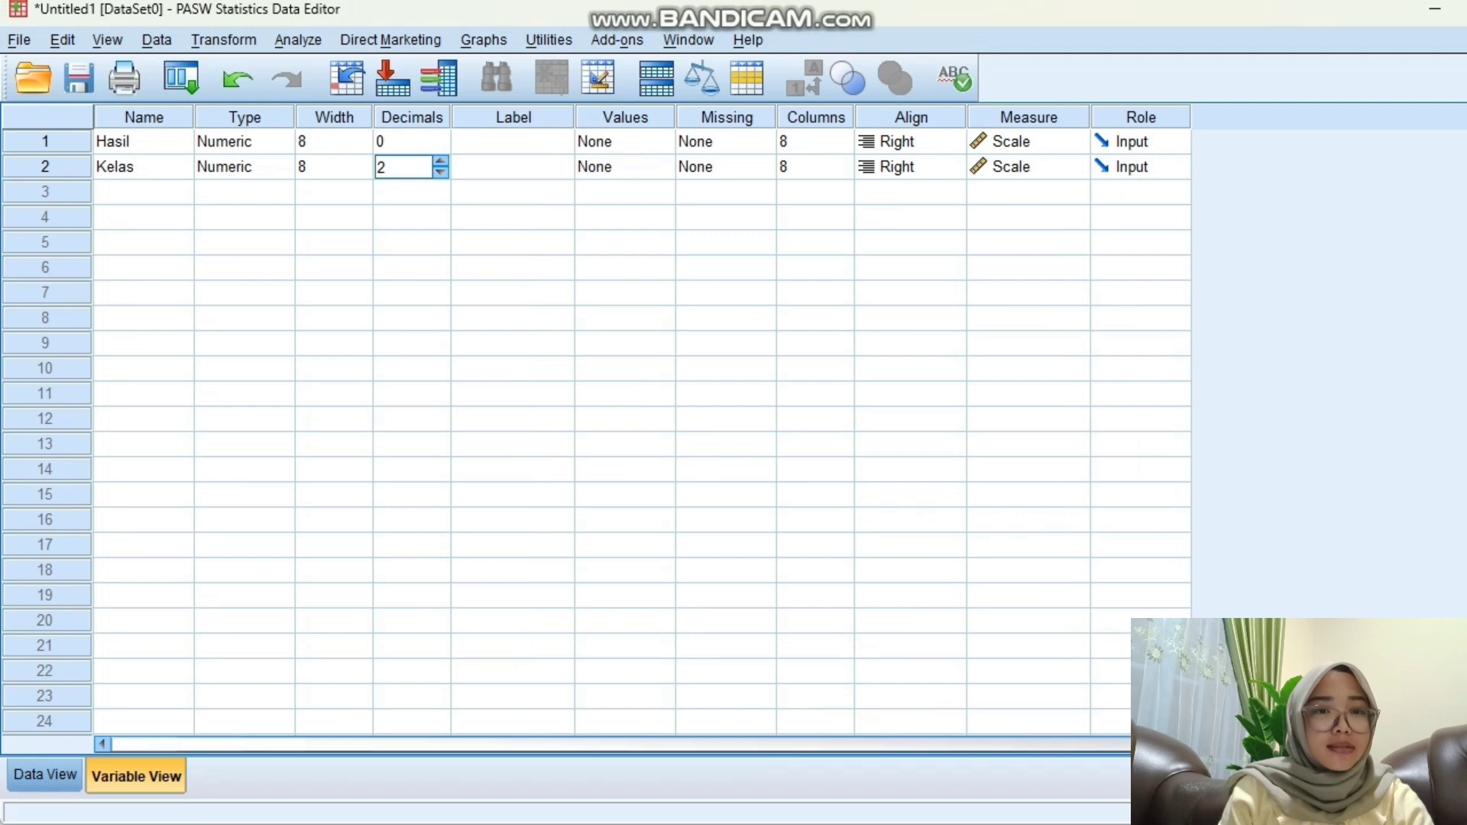
{"action": "type", "text": "0"}
Step: Label the Hasil variable "Hasil Belajar Siswa" and the Kelas variable "Kelas"
{"action": "left_click", "coordinate": [513, 141]}
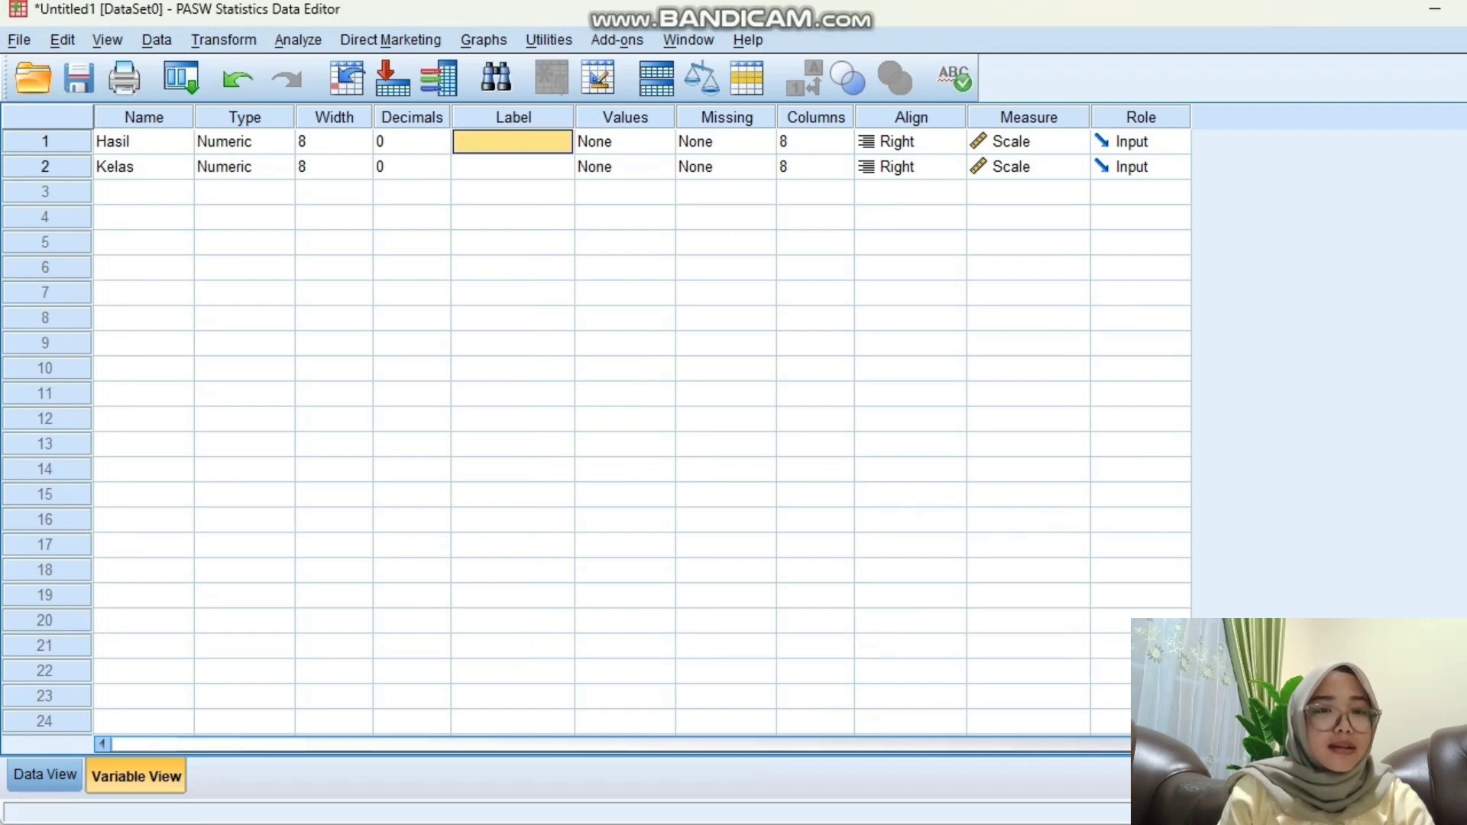
{"action": "type", "text": "Hasil Belaja"}
{"action": "type", "text": "r Siswa"}
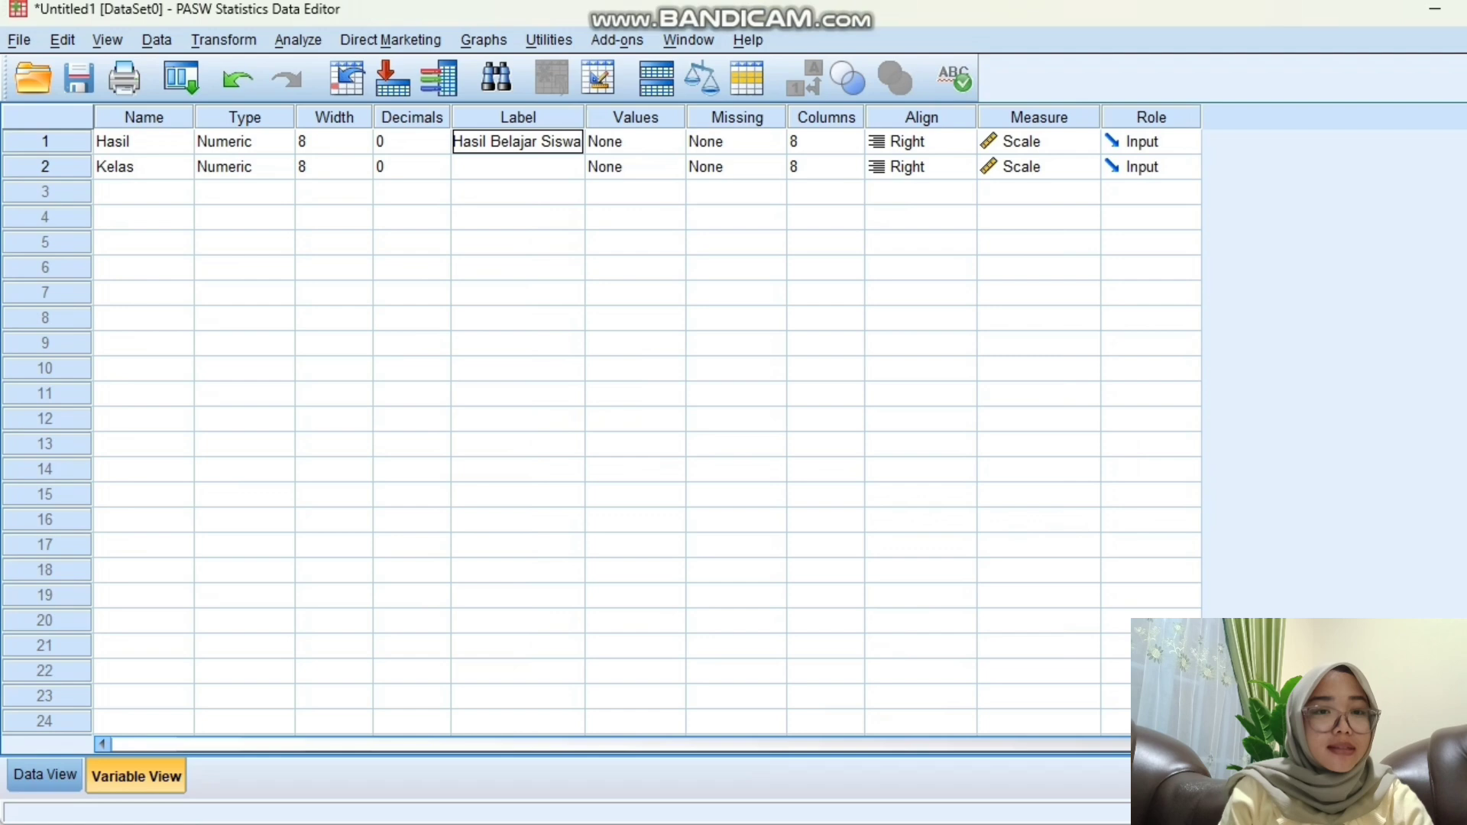
{"action": "key", "text": "Return"}
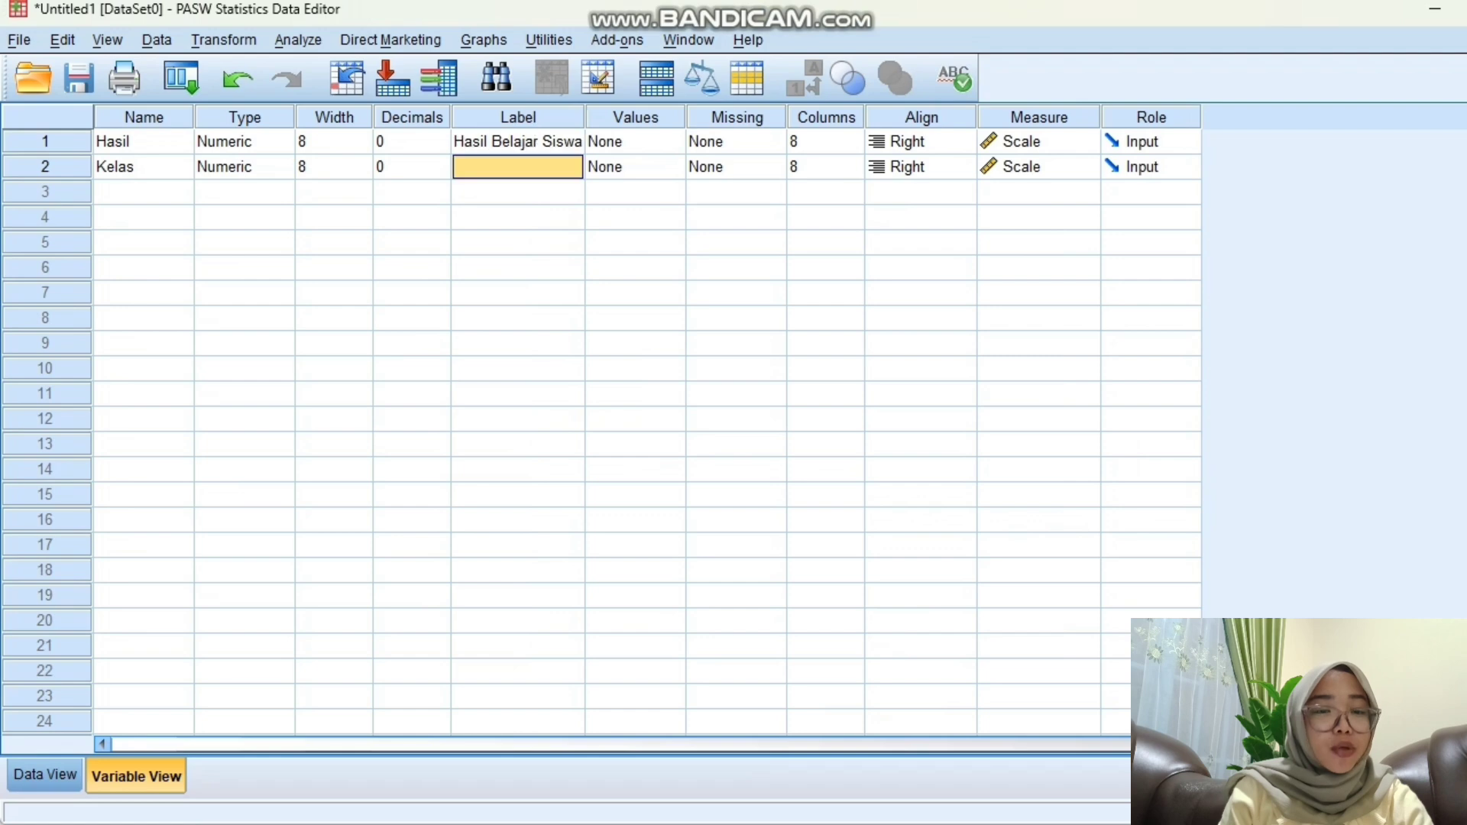
{"action": "type", "text": "Kelas"}
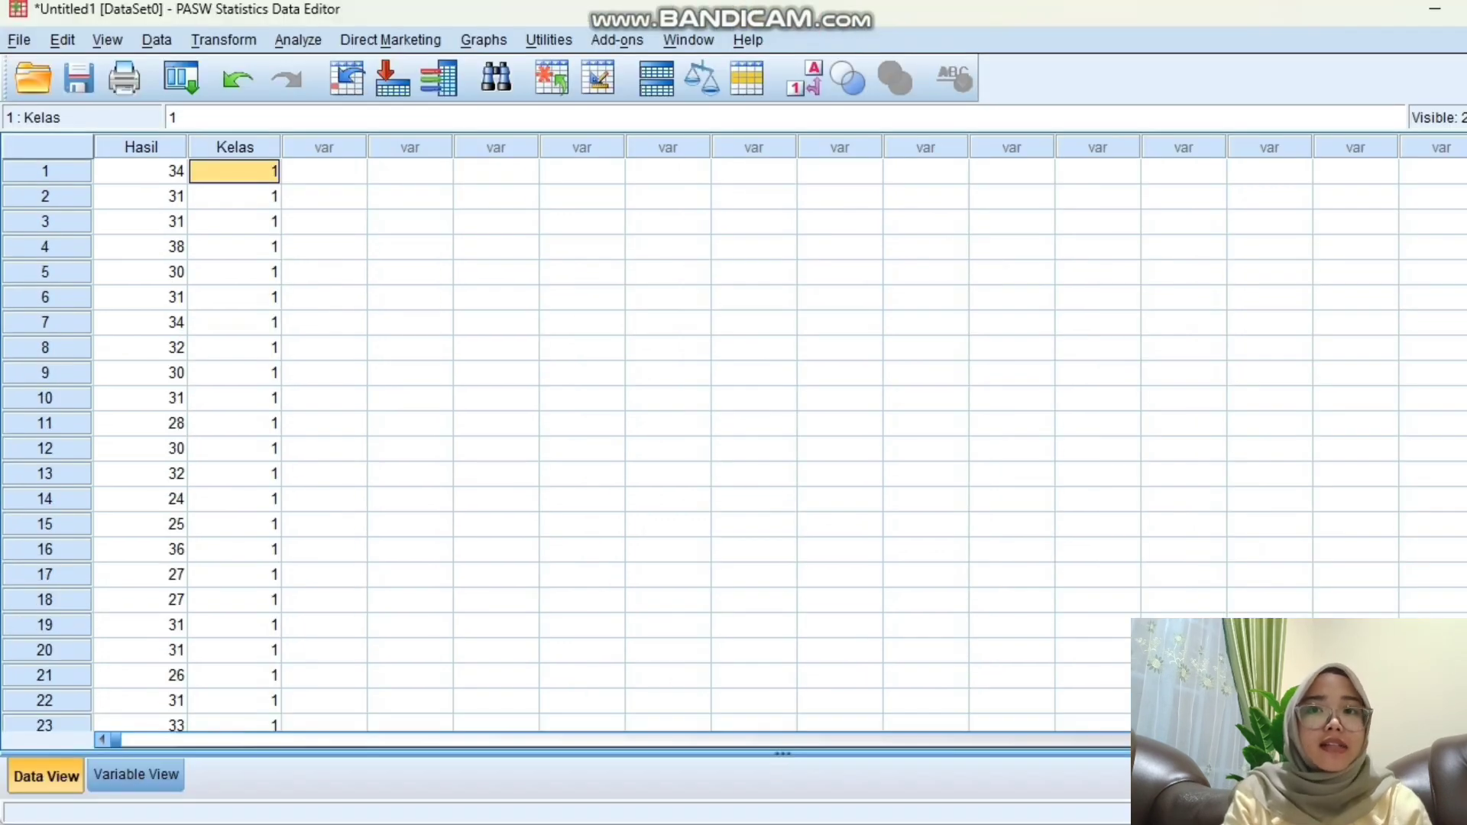
Step: Set up a Discriminant Analysis with Hasil Belajar Siswa as the independent and Kelas as the grouping variable
{"action": "left_click", "coordinate": [298, 39]}
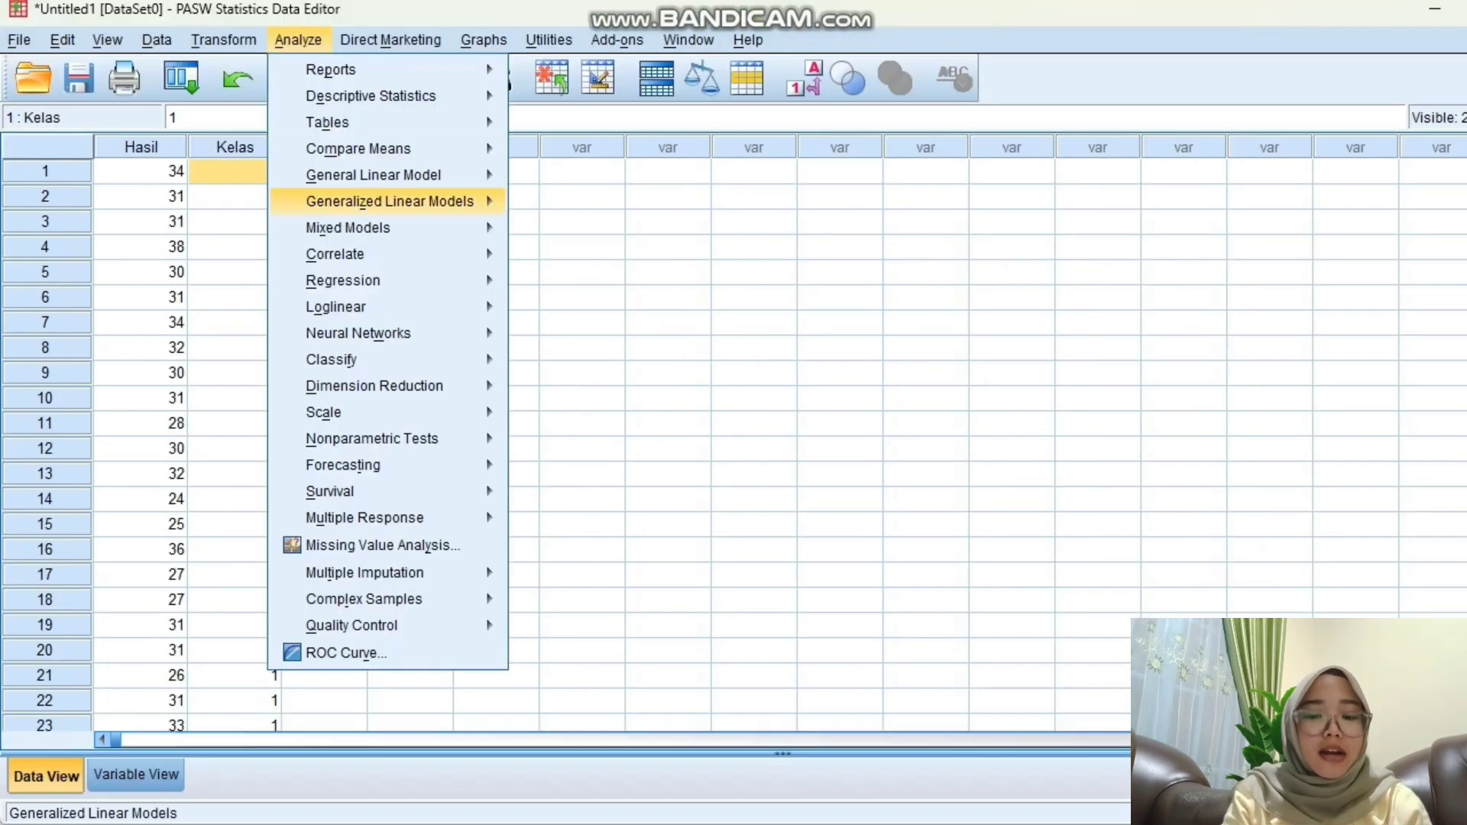
{"action": "mouse_move", "coordinate": [330, 359]}
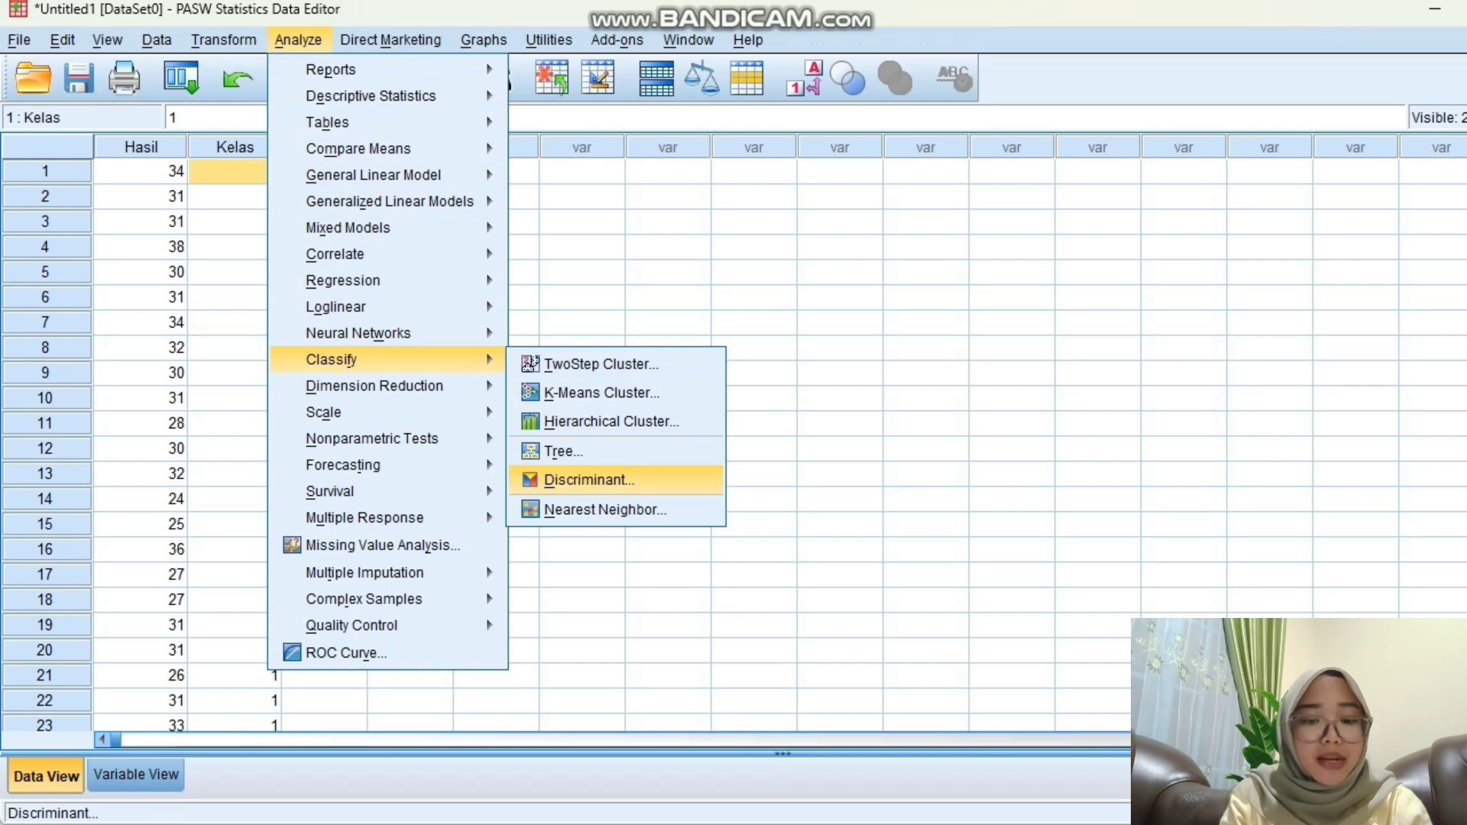
{"action": "left_click", "coordinate": [589, 479]}
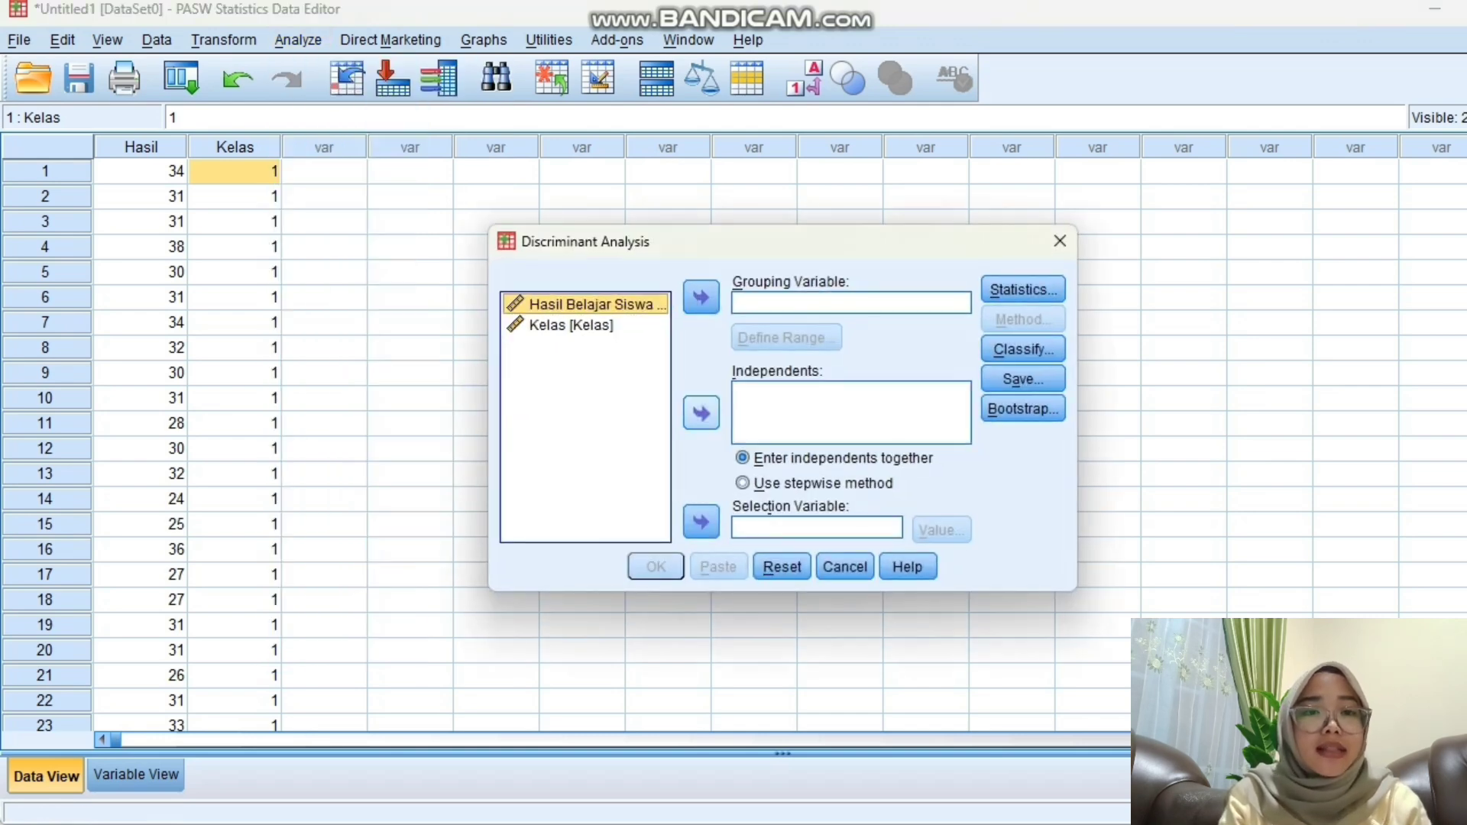
{"action": "left_click", "coordinate": [701, 413]}
{"action": "left_click", "coordinate": [571, 304]}
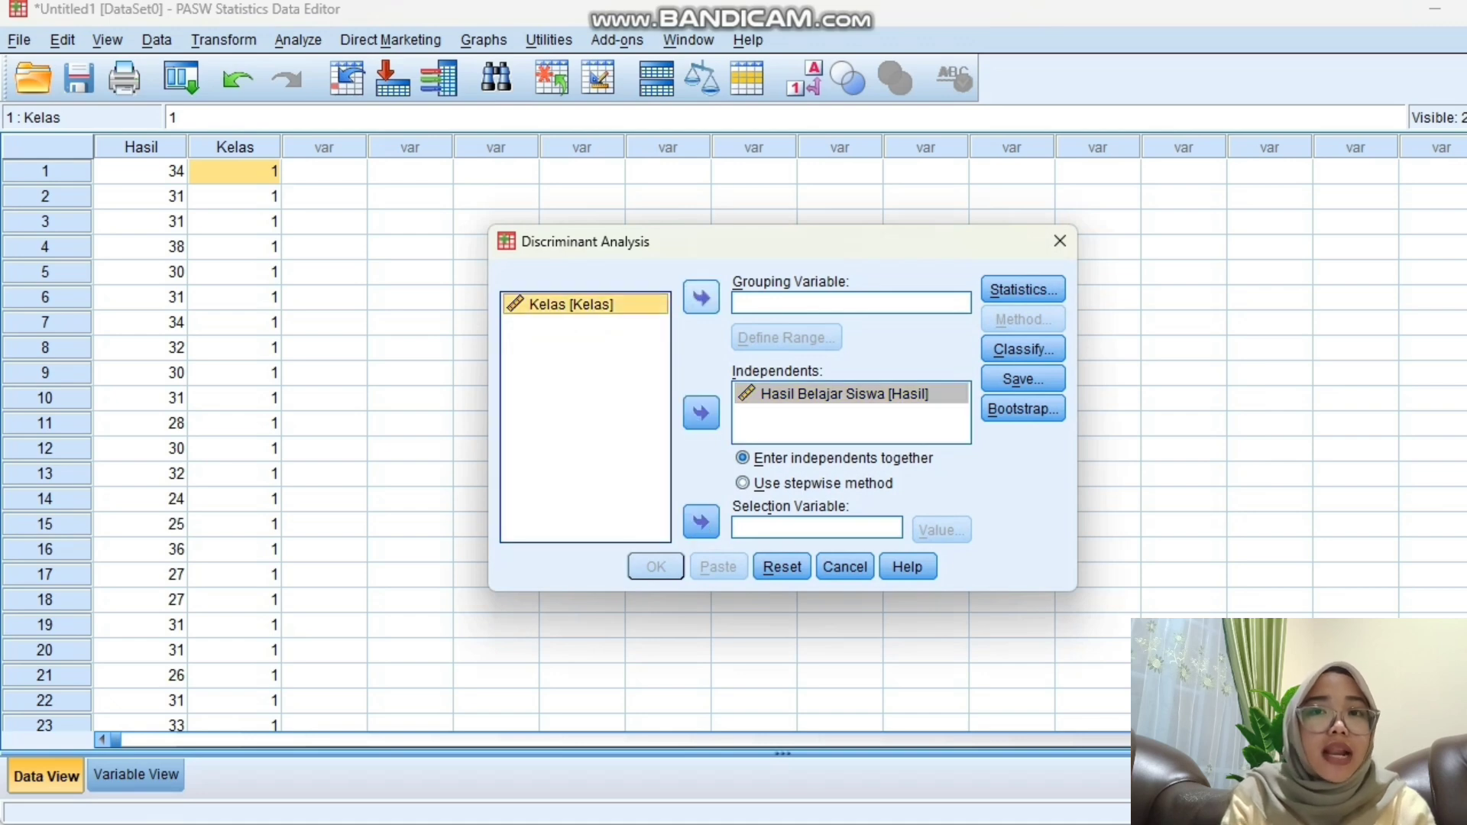
{"action": "left_click", "coordinate": [701, 298]}
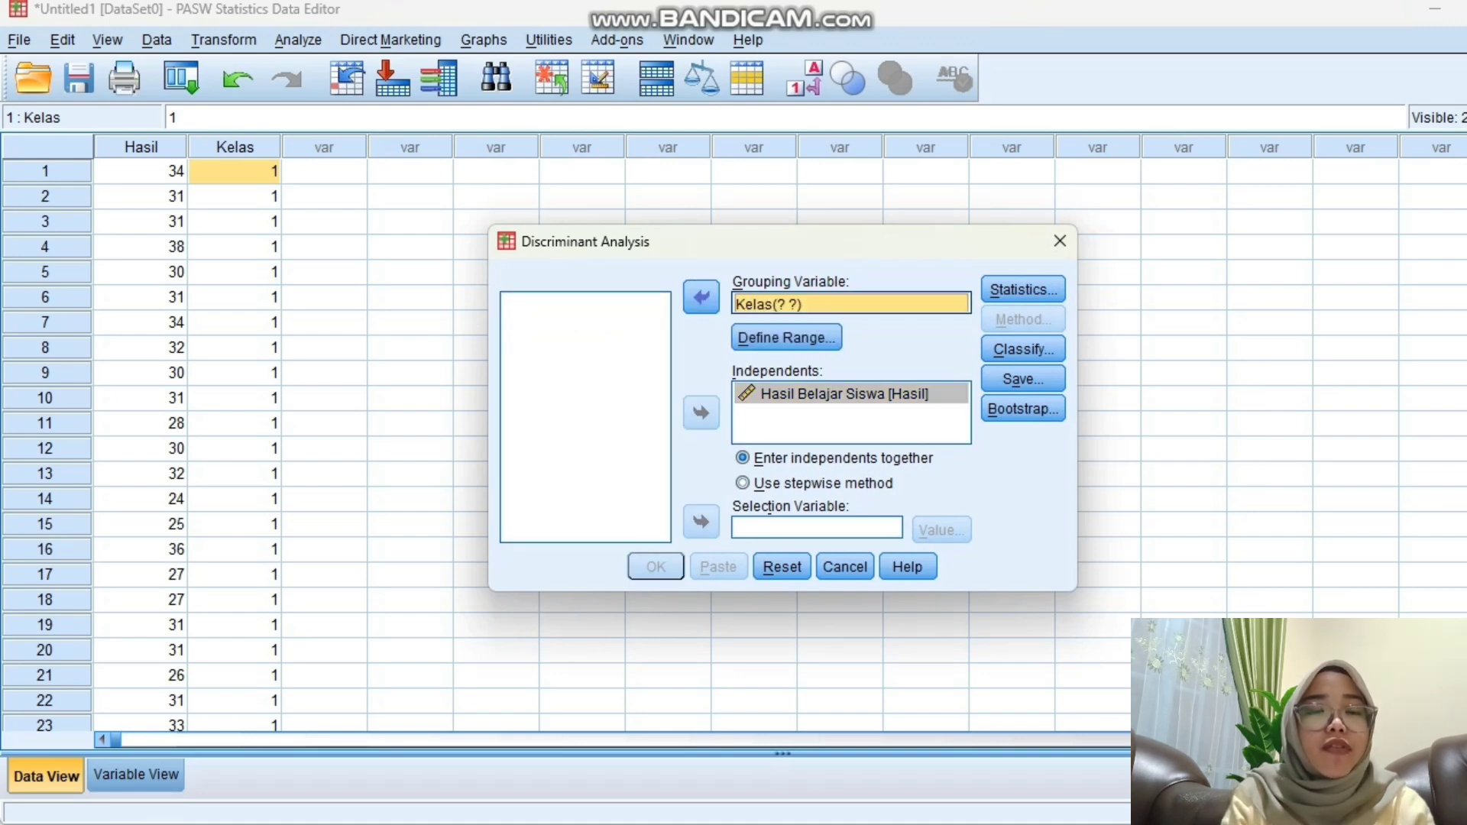
Step: Define the range of the Kelas grouping variable with minimum 1 and maximum 2
{"action": "left_click", "coordinate": [786, 338]}
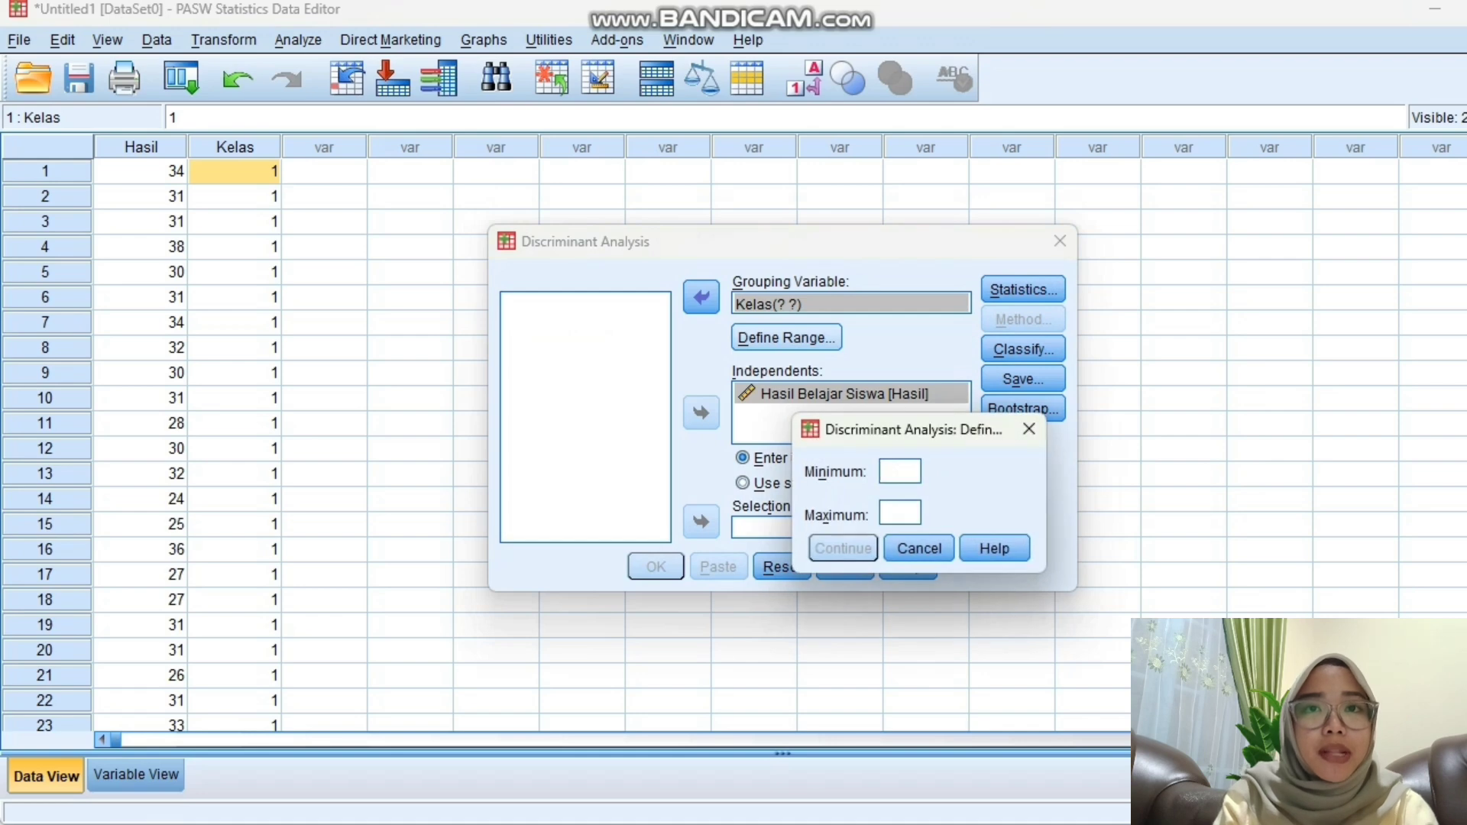
{"action": "type", "text": "1"}
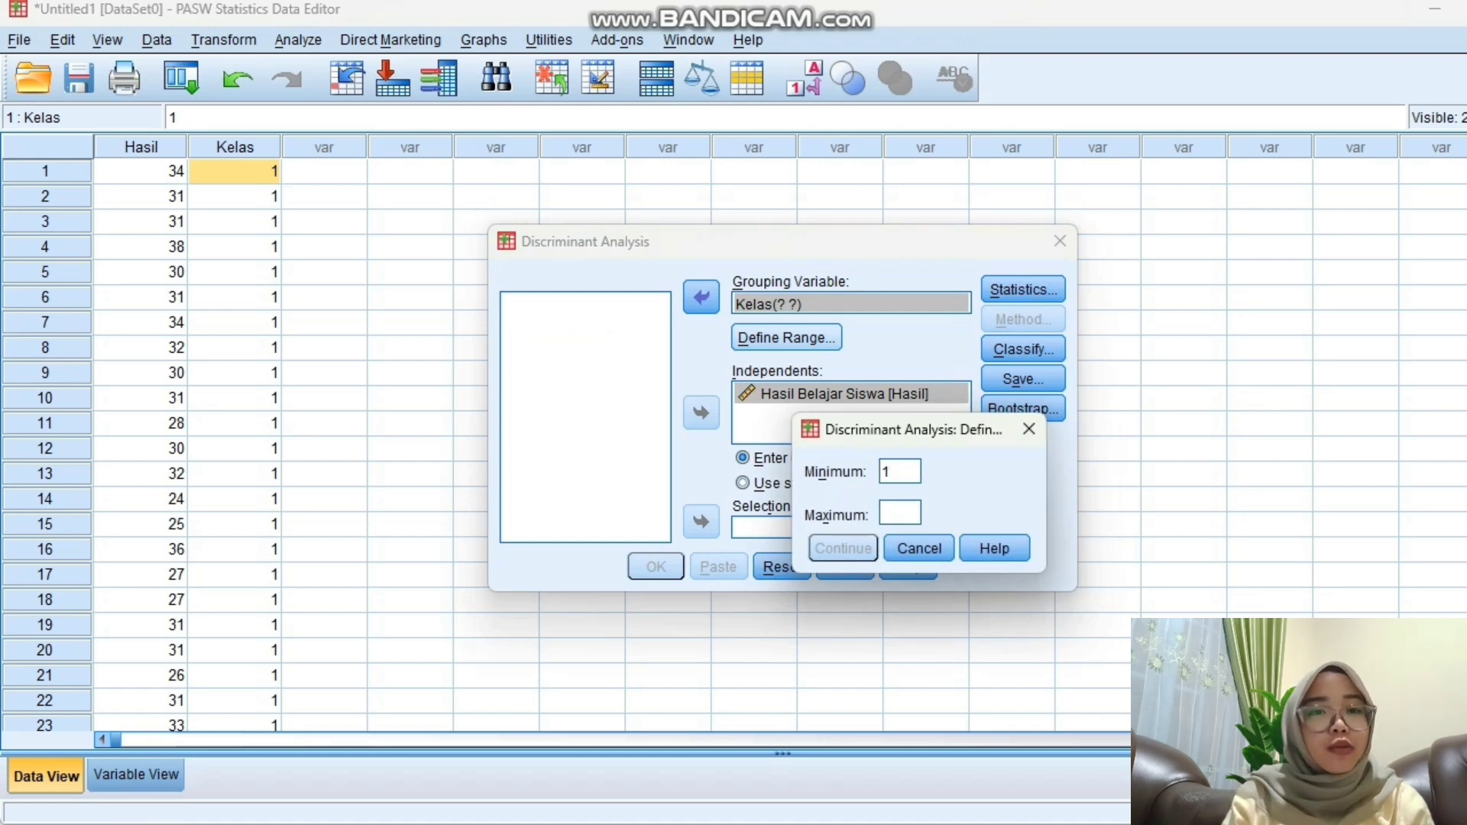
{"action": "left_click", "coordinate": [900, 513]}
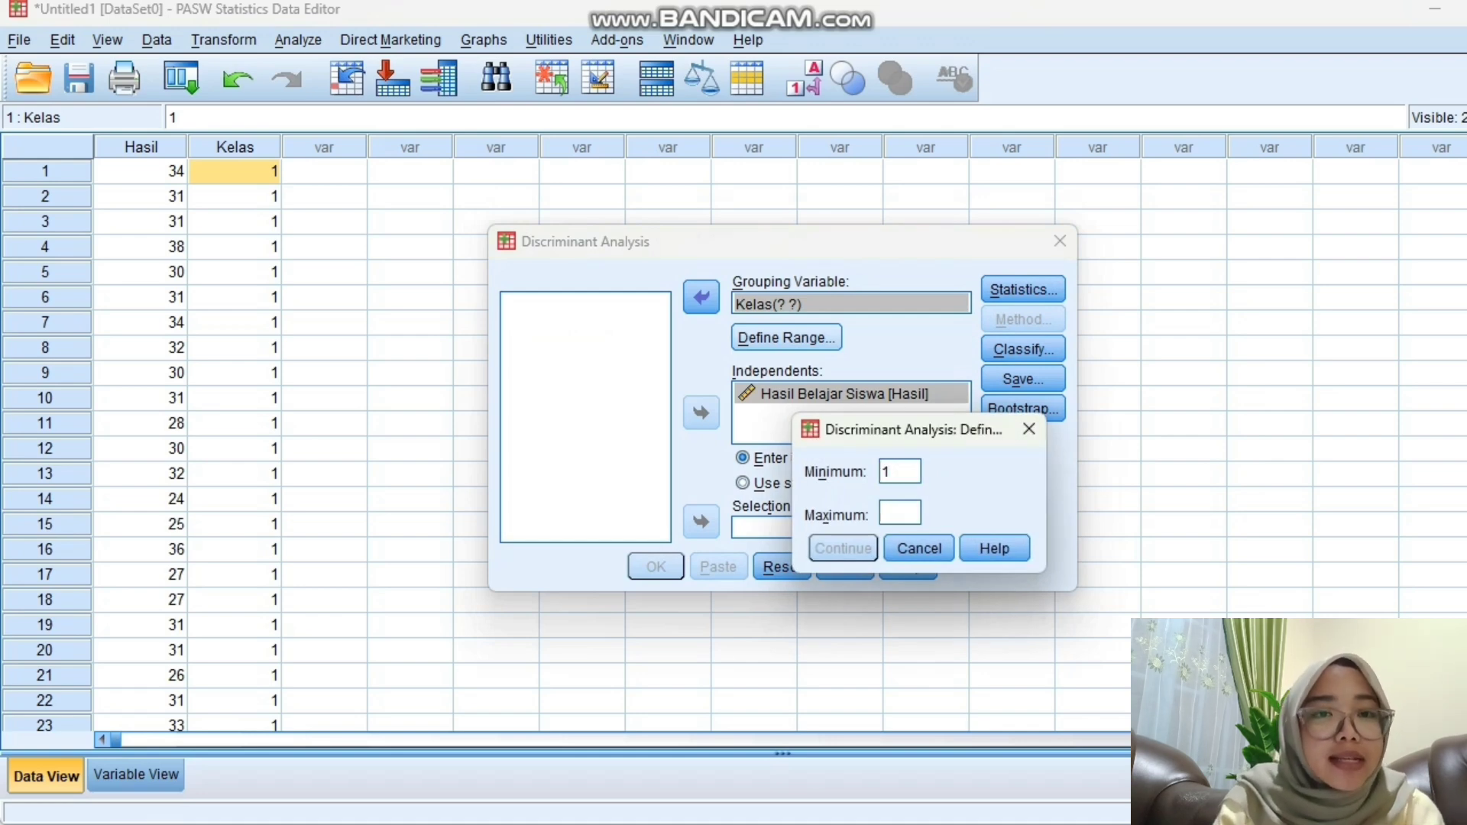
{"action": "type", "text": "2"}
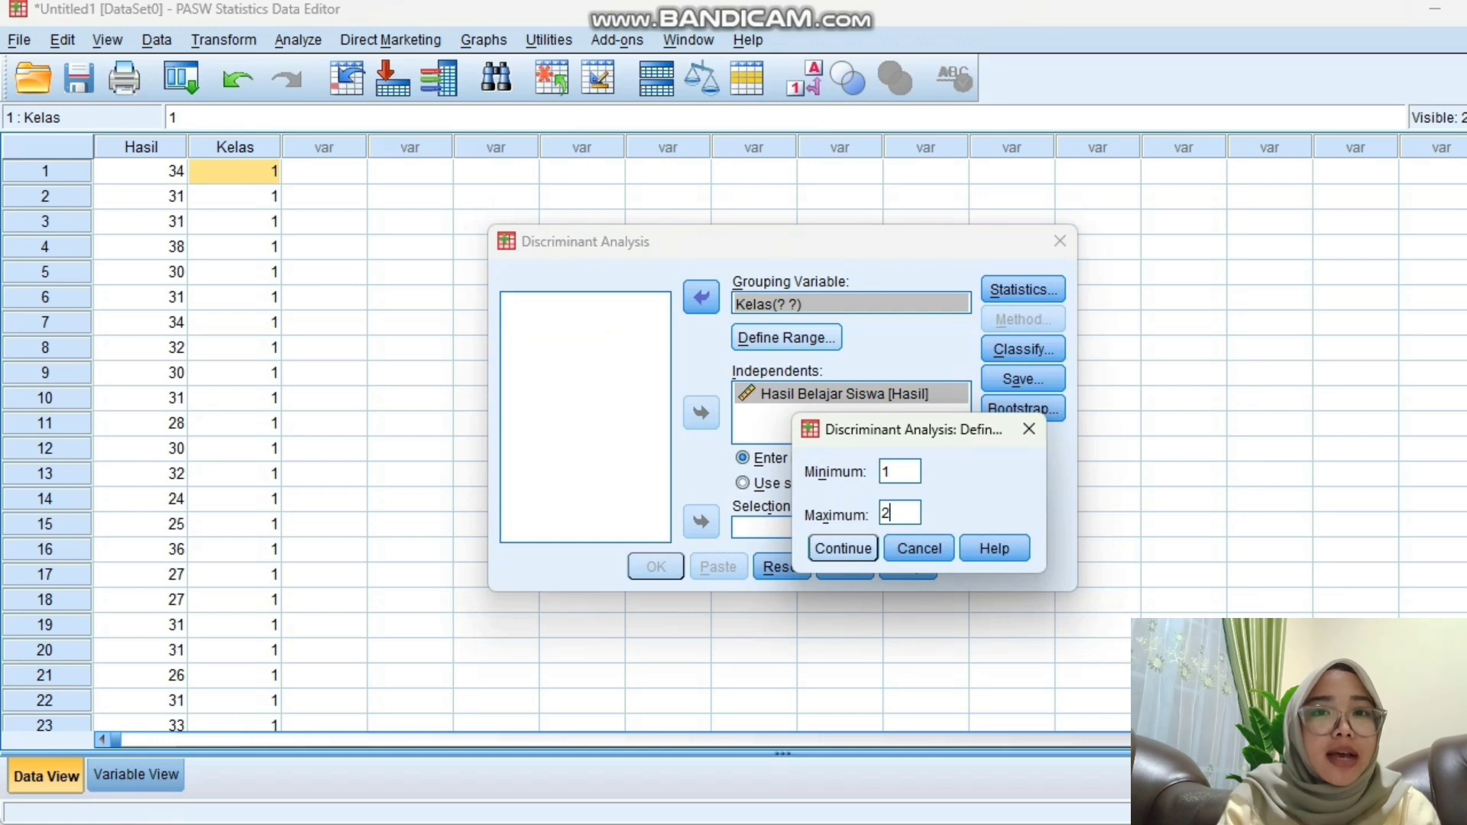
{"action": "key", "text": "Return"}
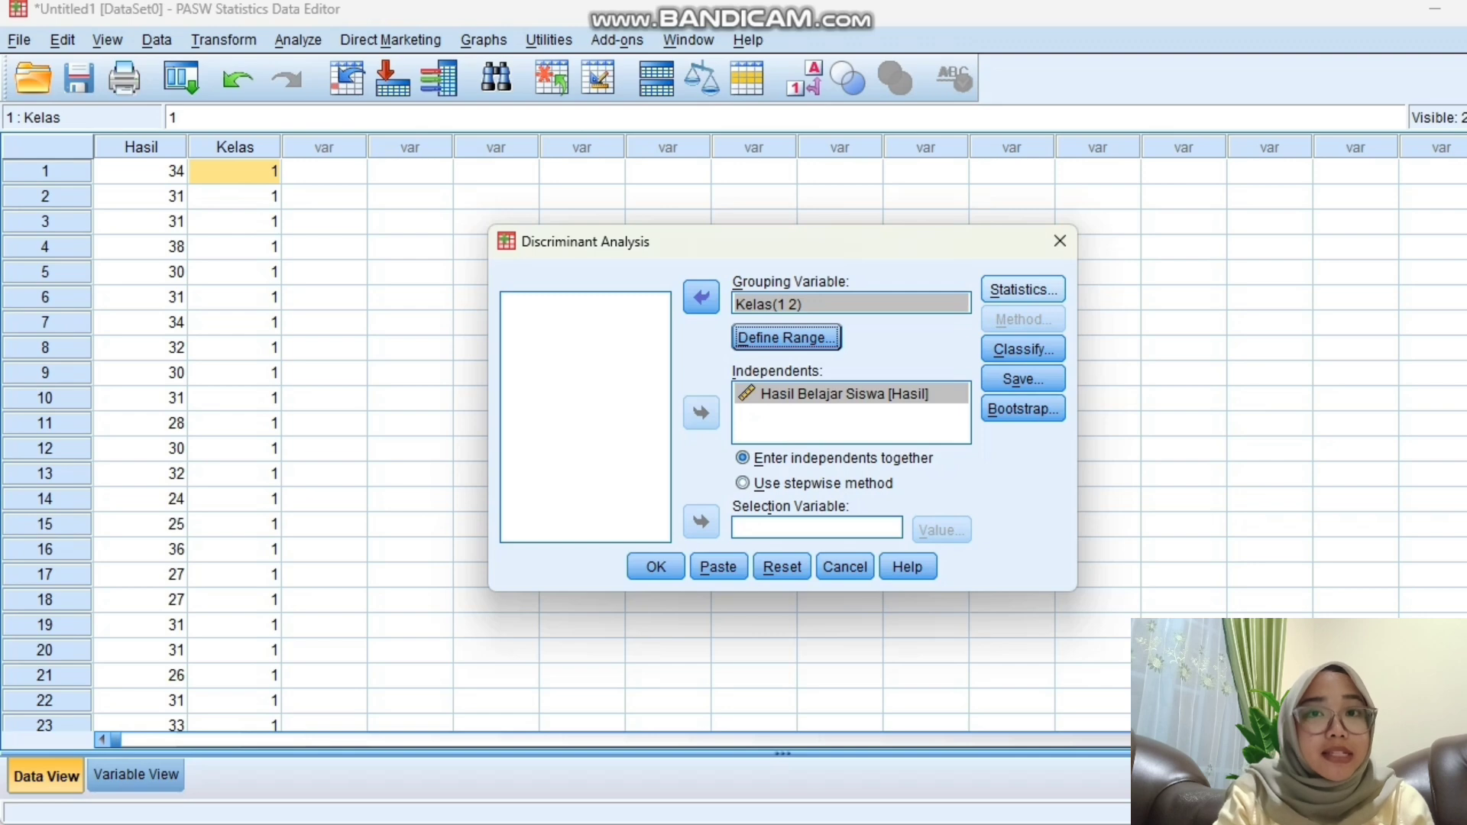
Step: Include the Box's M statistic, run the discriminant analysis, and review the Box's M test results in the output
{"action": "left_click", "coordinate": [1023, 290]}
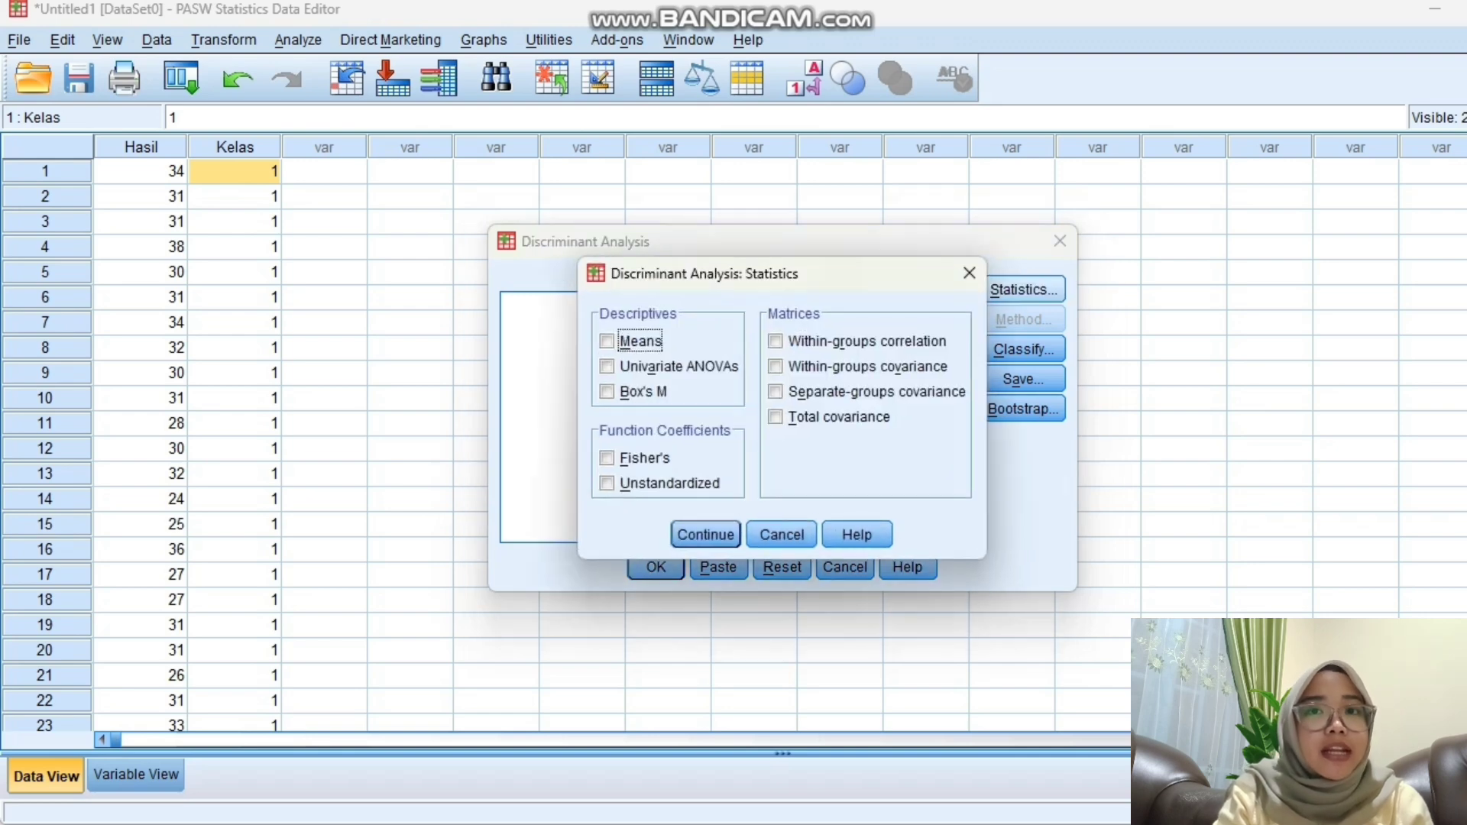
{"action": "left_click", "coordinate": [607, 392]}
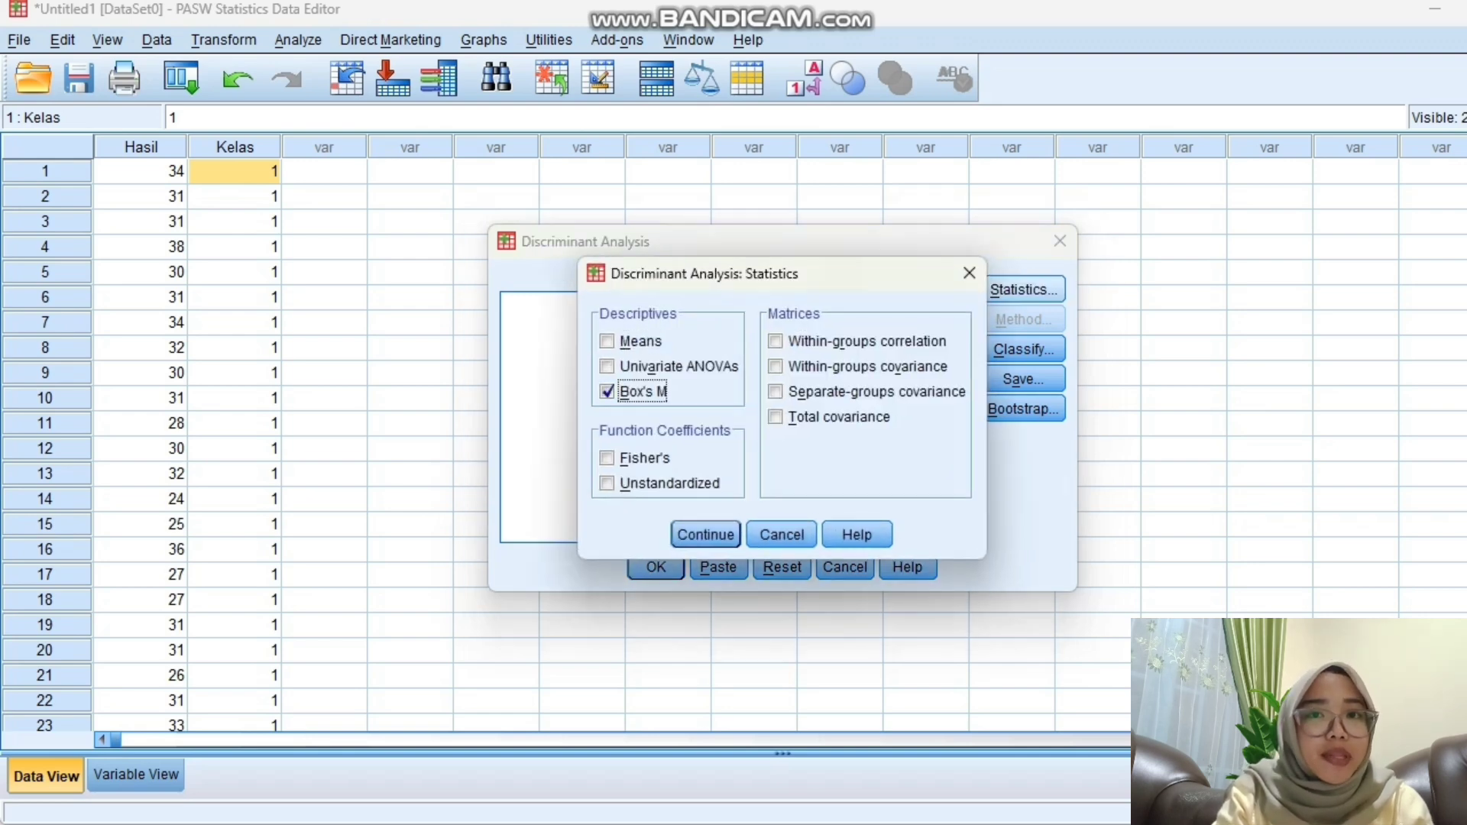
{"action": "left_click", "coordinate": [705, 534]}
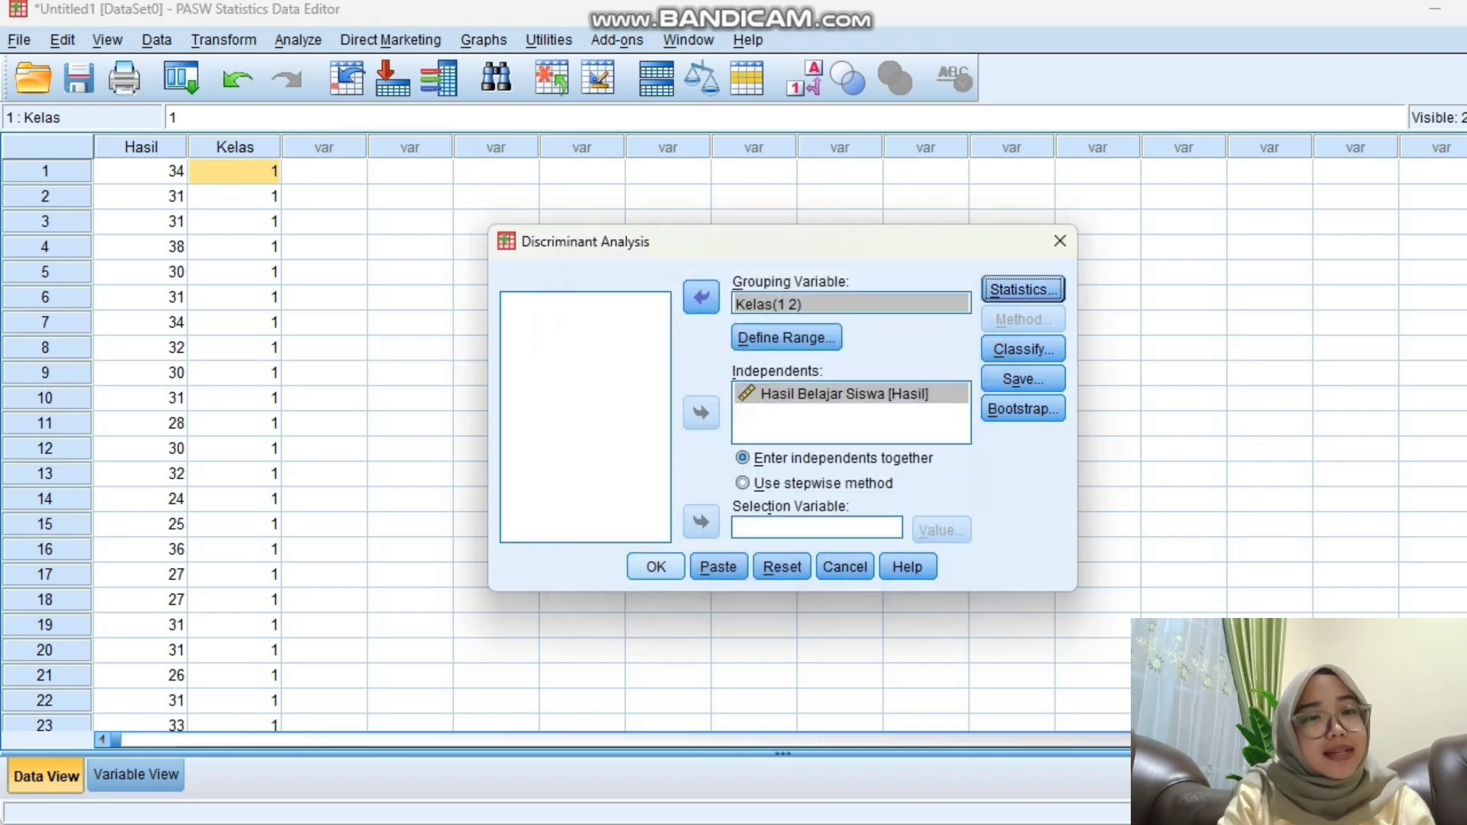
{"action": "left_click", "coordinate": [656, 567]}
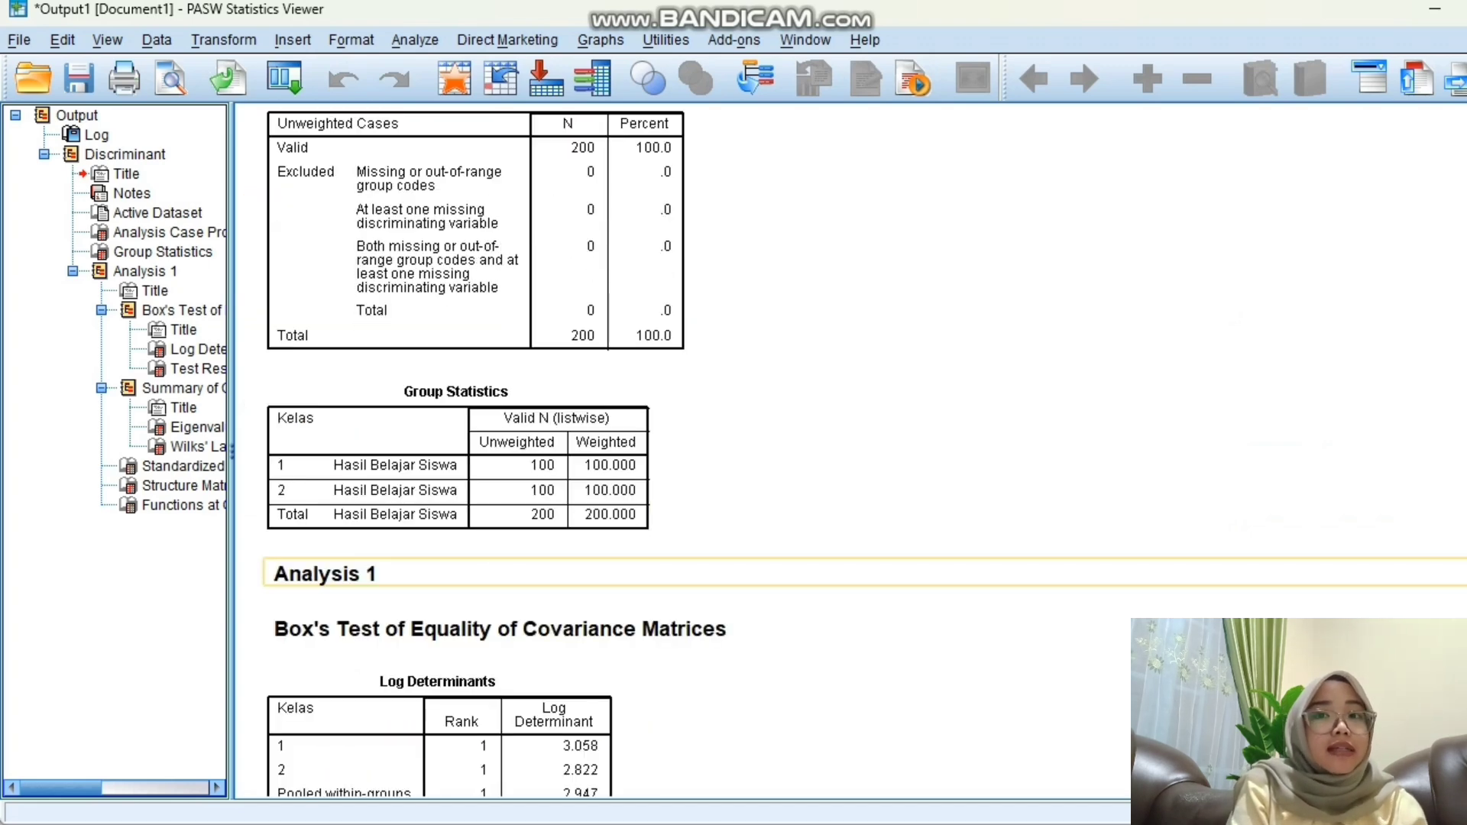
{"action": "scroll", "coordinate": [631, 573], "scroll_direction": "down", "scroll_amount": 1}
{"action": "scroll", "coordinate": [497, 458], "scroll_direction": "down", "scroll_amount": 3}
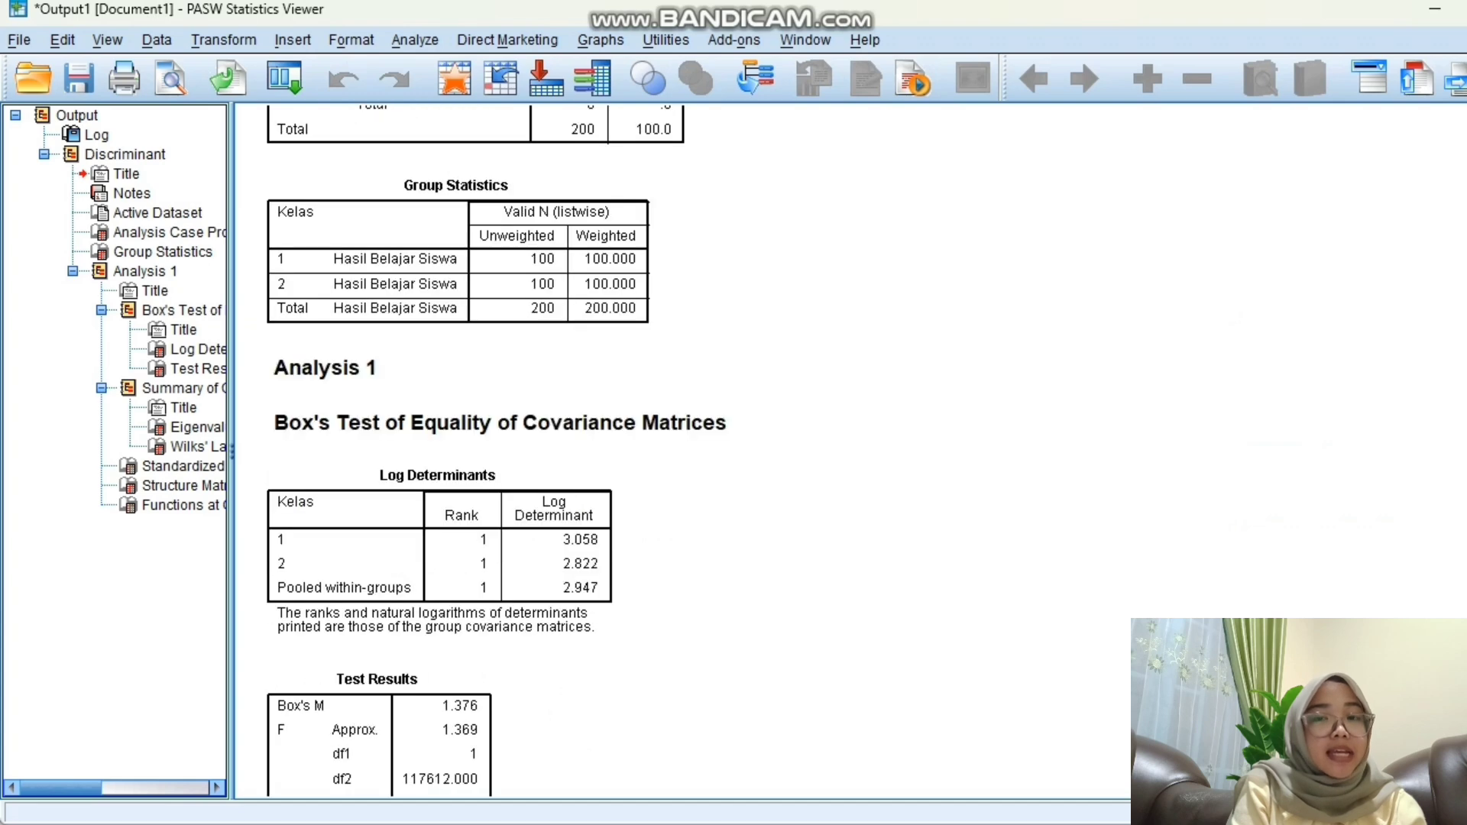
{"action": "scroll", "coordinate": [497, 458], "scroll_direction": "down", "scroll_amount": 3}
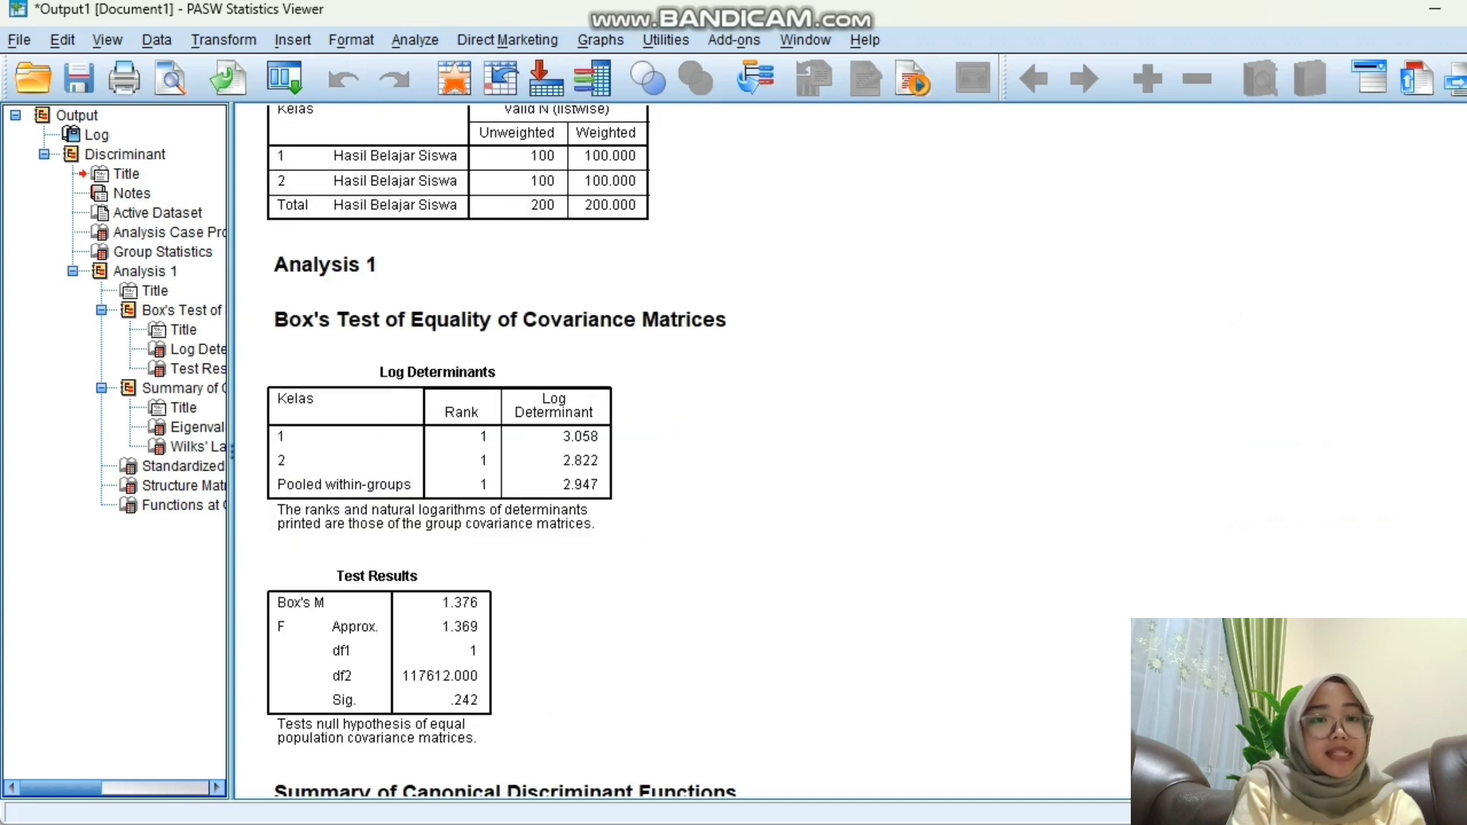